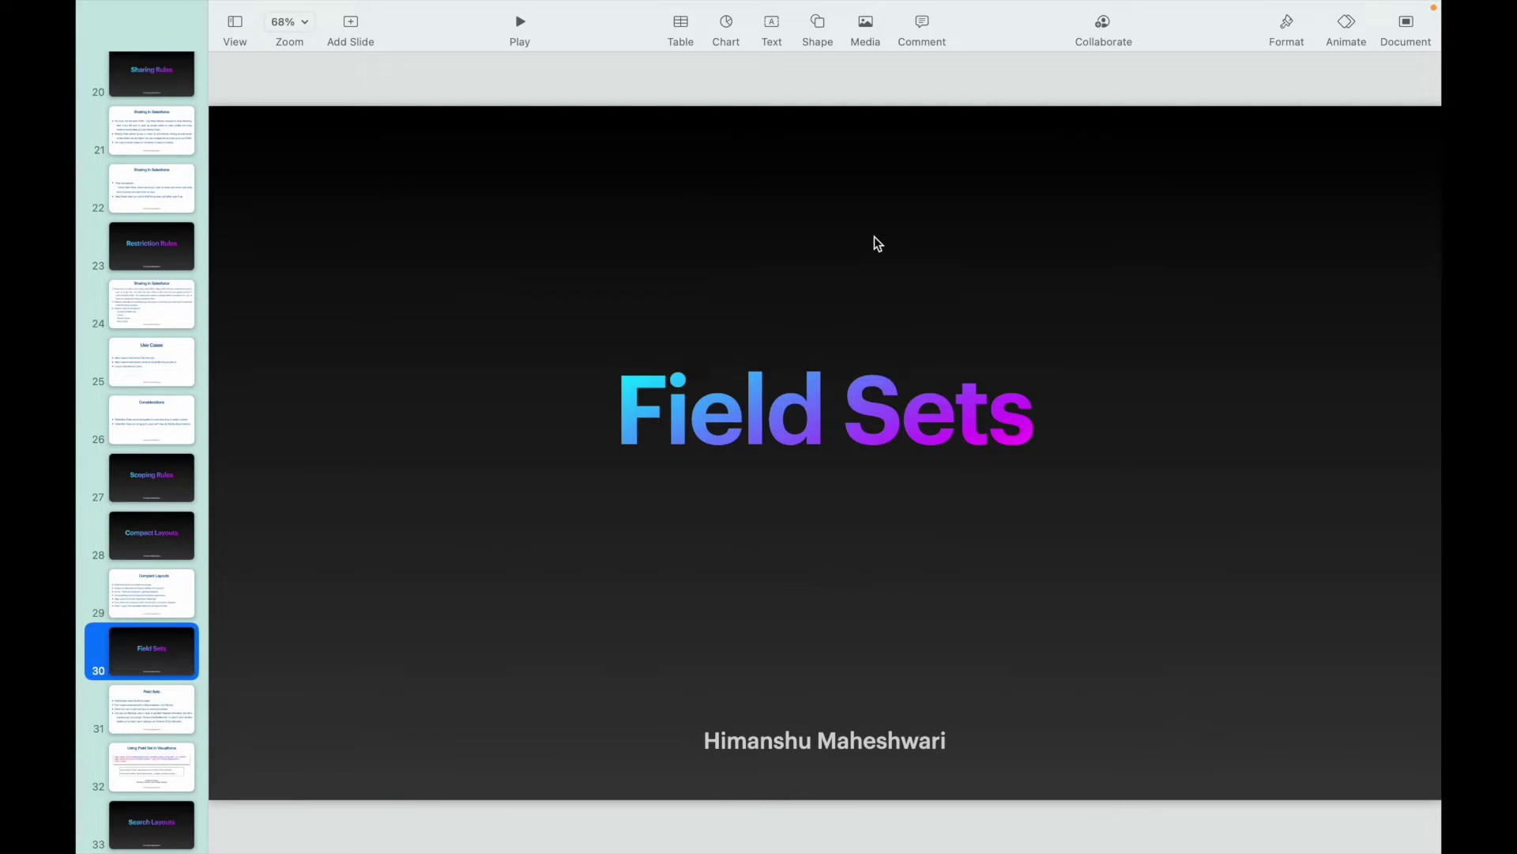
# Go to slide 31 and highlight 'Visualforce' and 'pages' in the first bullet
pyautogui.click(173, 706)
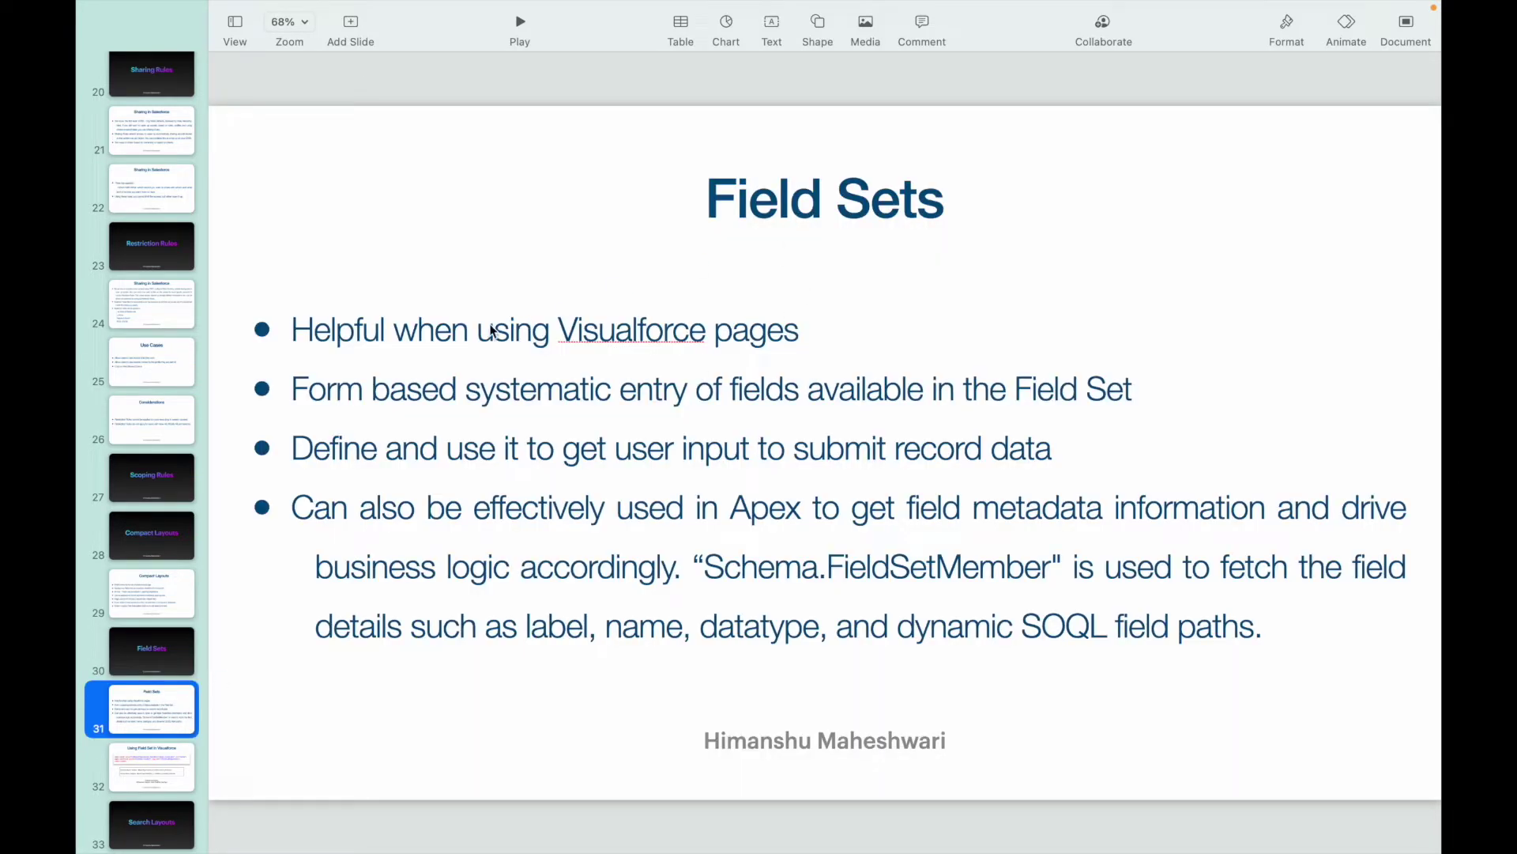
pyautogui.click(630, 338)
pyautogui.doubleClick(632, 336)
pyautogui.doubleClick(766, 330)
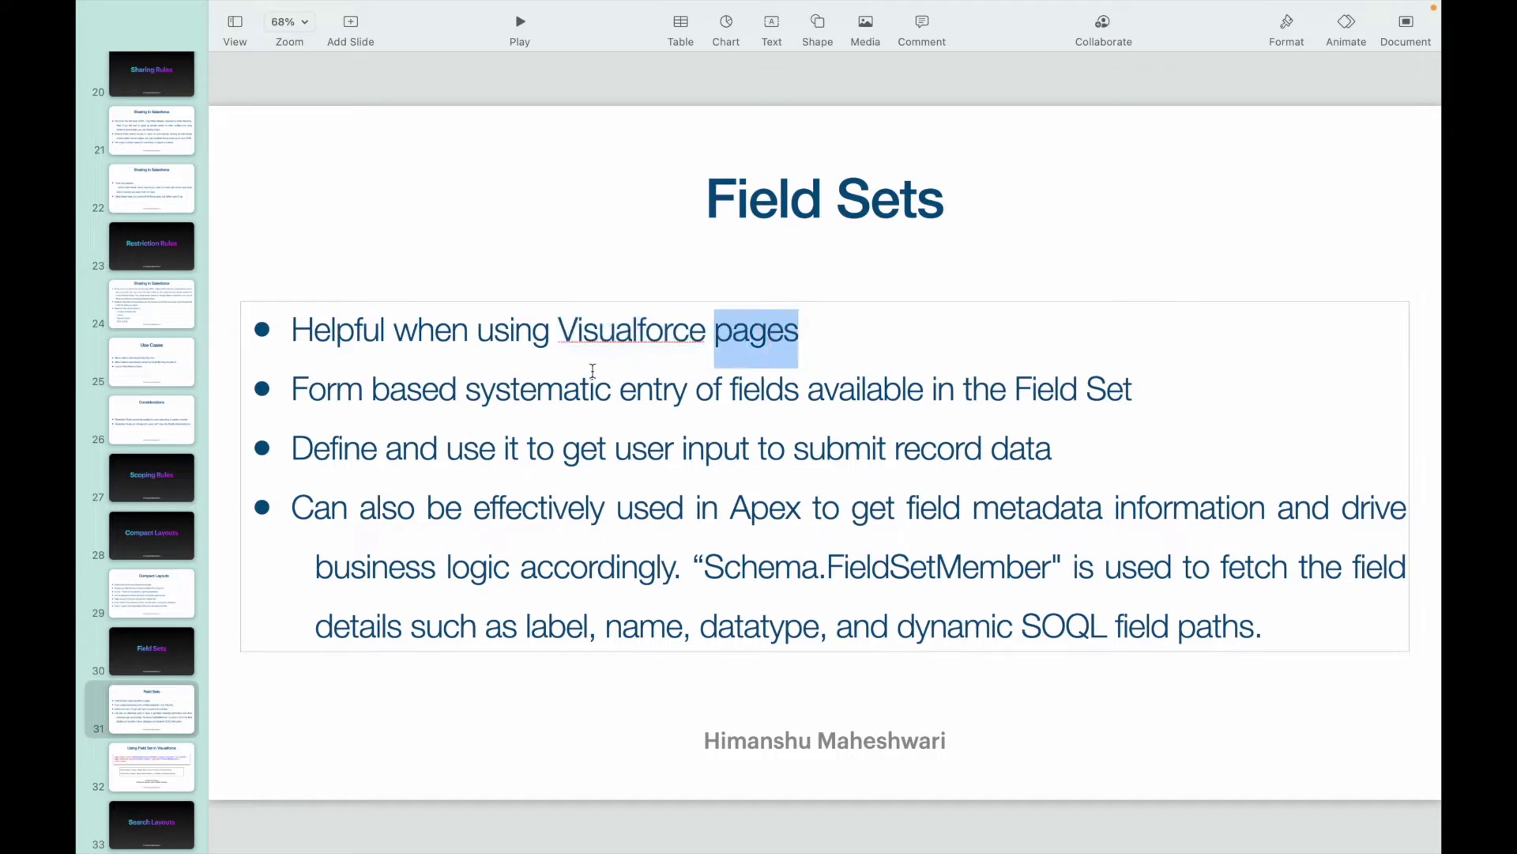
pyautogui.click(443, 391)
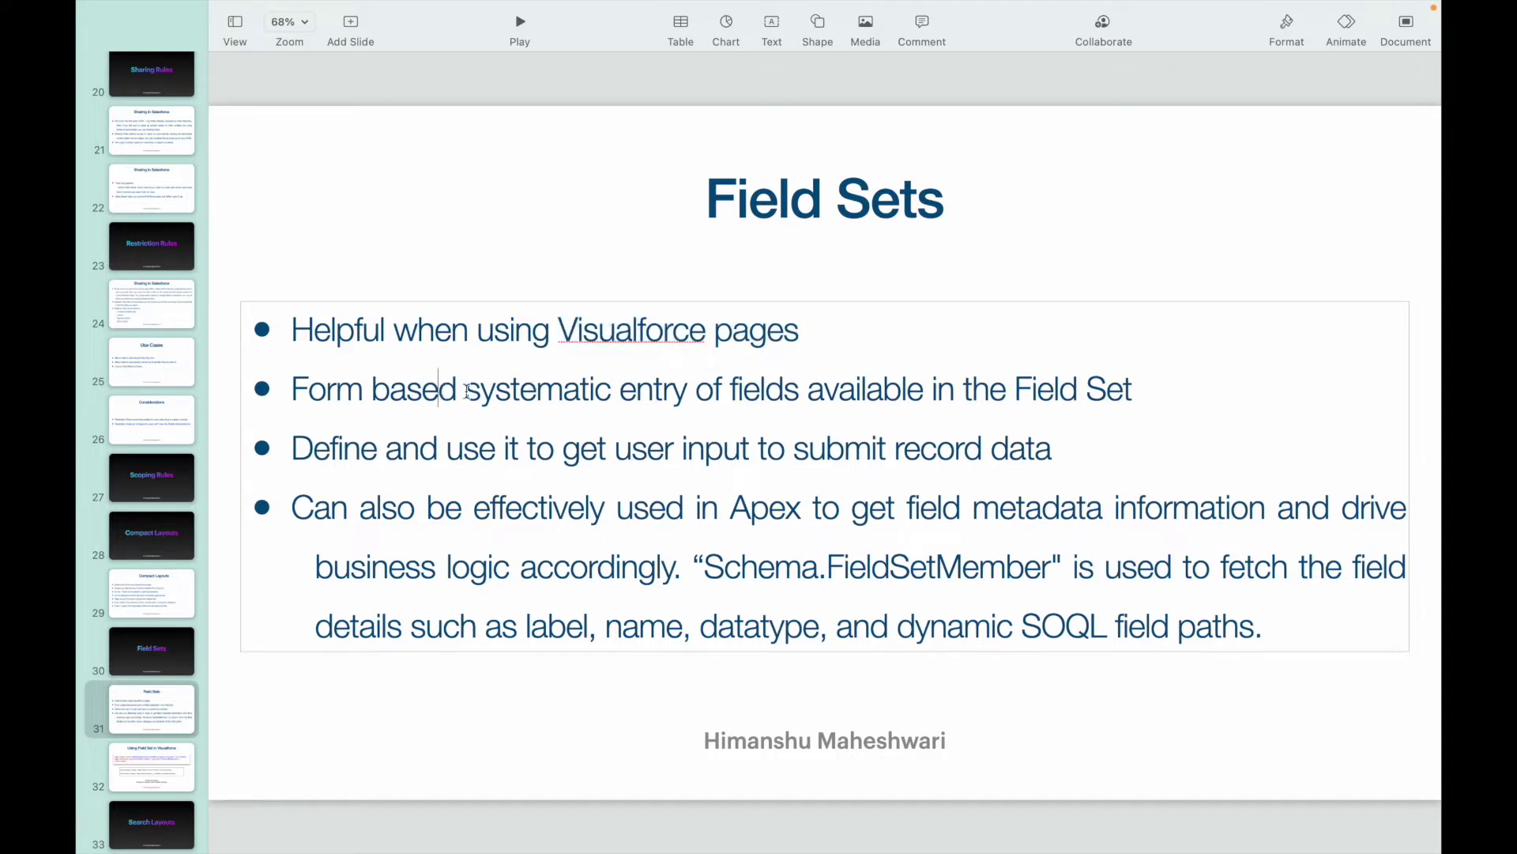
# Highlight 'systematic', the available-fields phrase and 'user' in the remaining bullets
pyautogui.doubleClick(576, 399)
pyautogui.click(676, 401)
pyautogui.moveTo(822, 391); pyautogui.dragTo(949, 387)
pyautogui.click(441, 462)
pyautogui.doubleClick(619, 446)
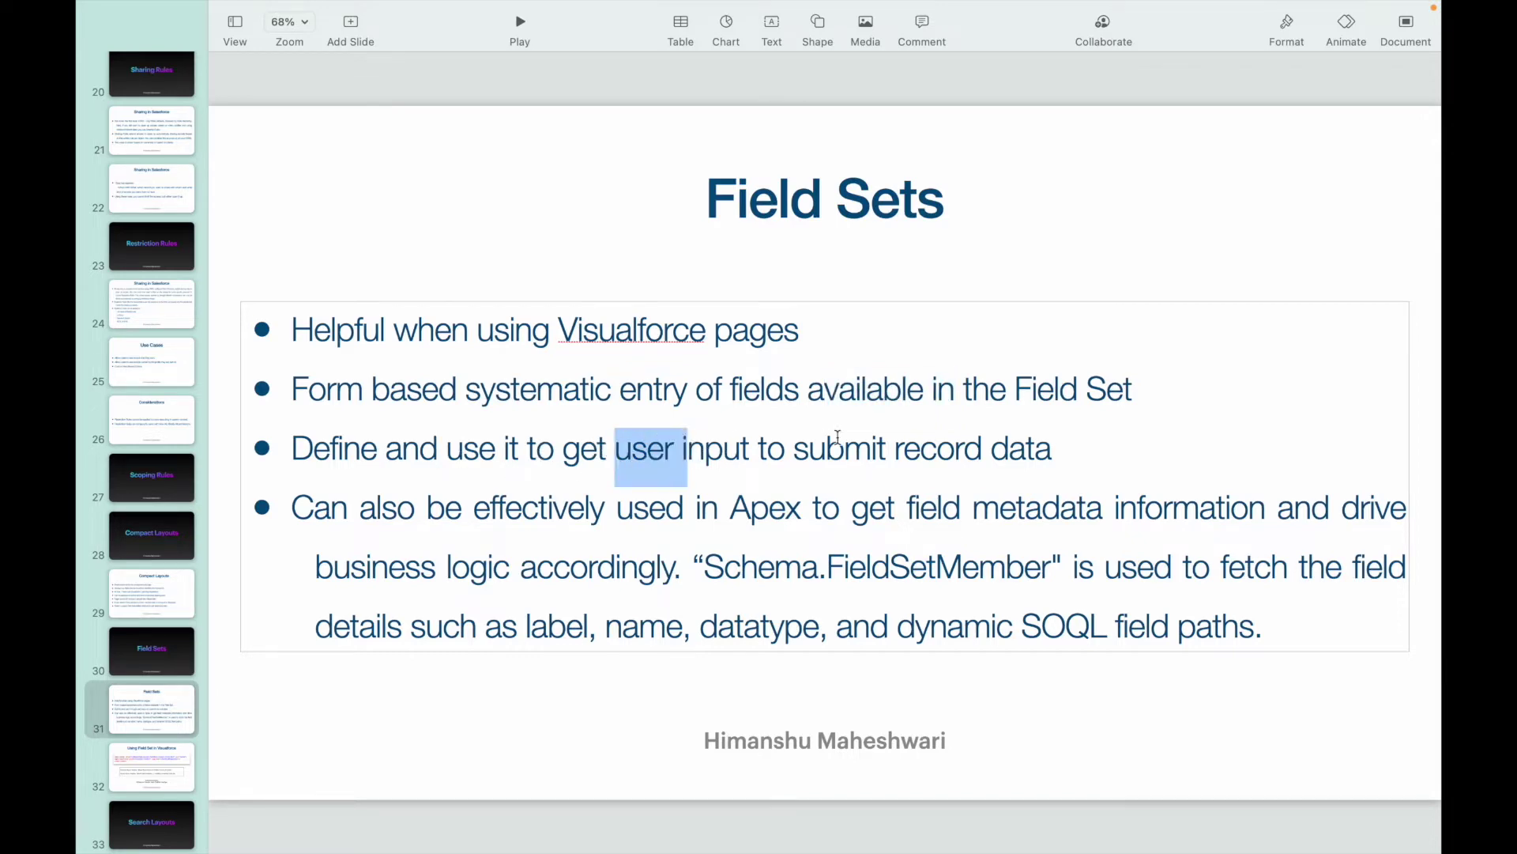
pyautogui.click(869, 446)
pyautogui.hotkey('ctrl', 'Up')
# Open a blank New Contact form from the Contacts list, scroll it, then return to Keynote
pyautogui.click(783, 71)
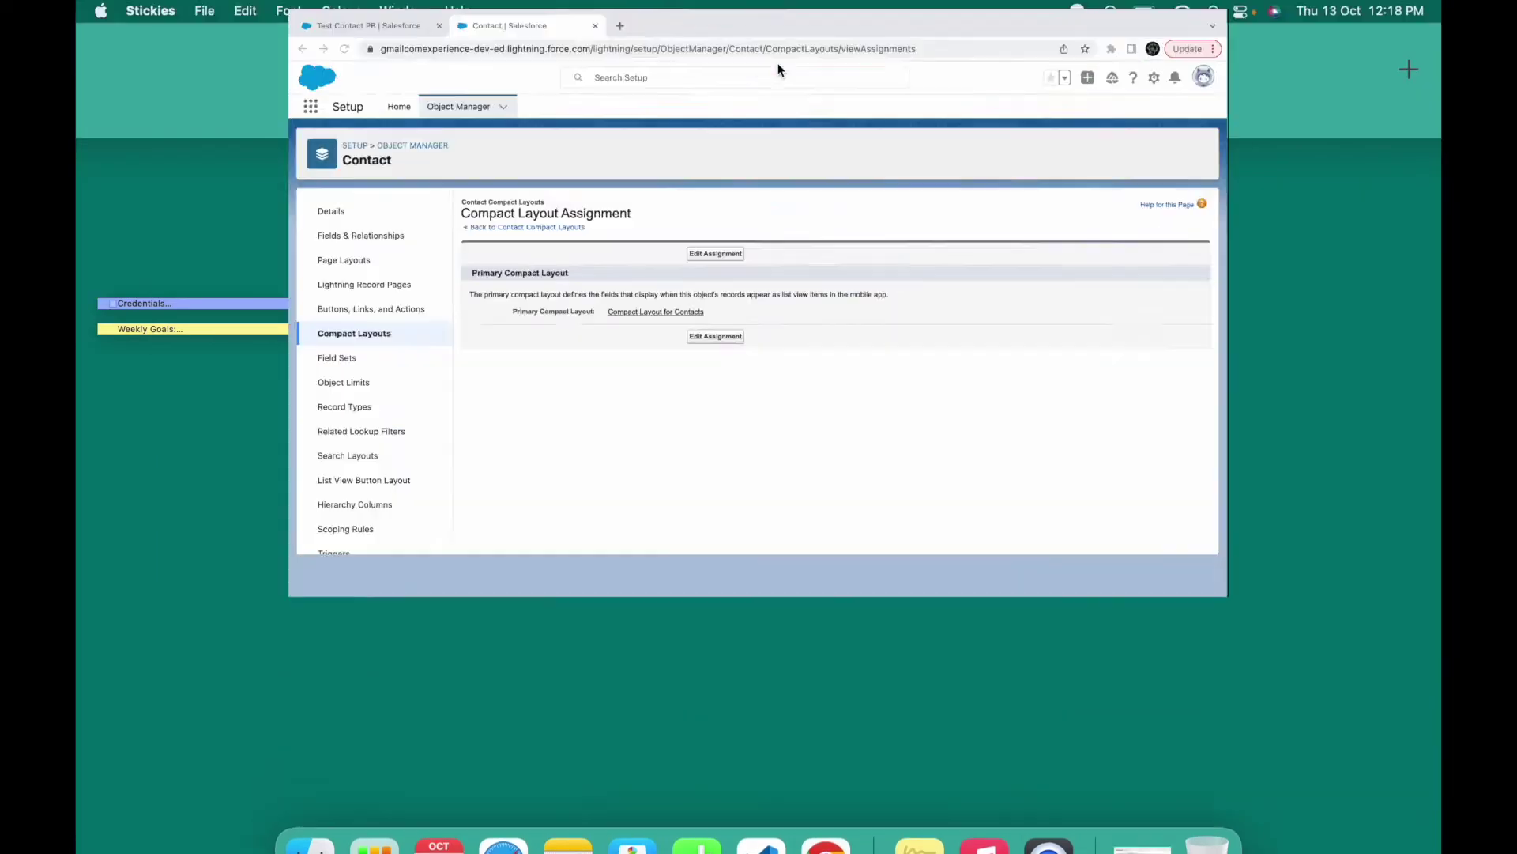
pyautogui.click(212, 32)
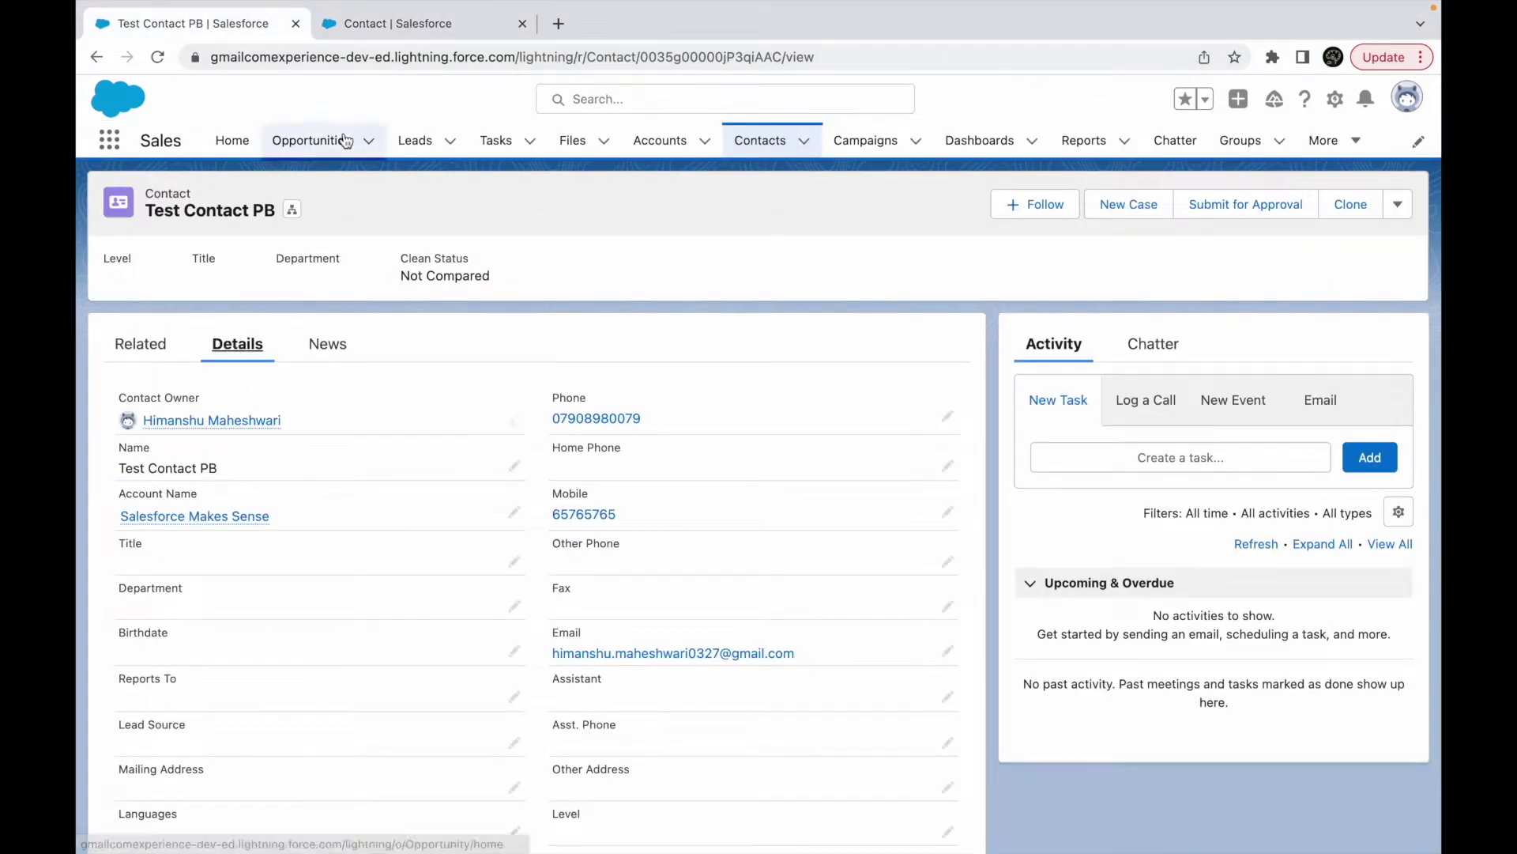
pyautogui.click(762, 140)
pyautogui.click(1068, 207)
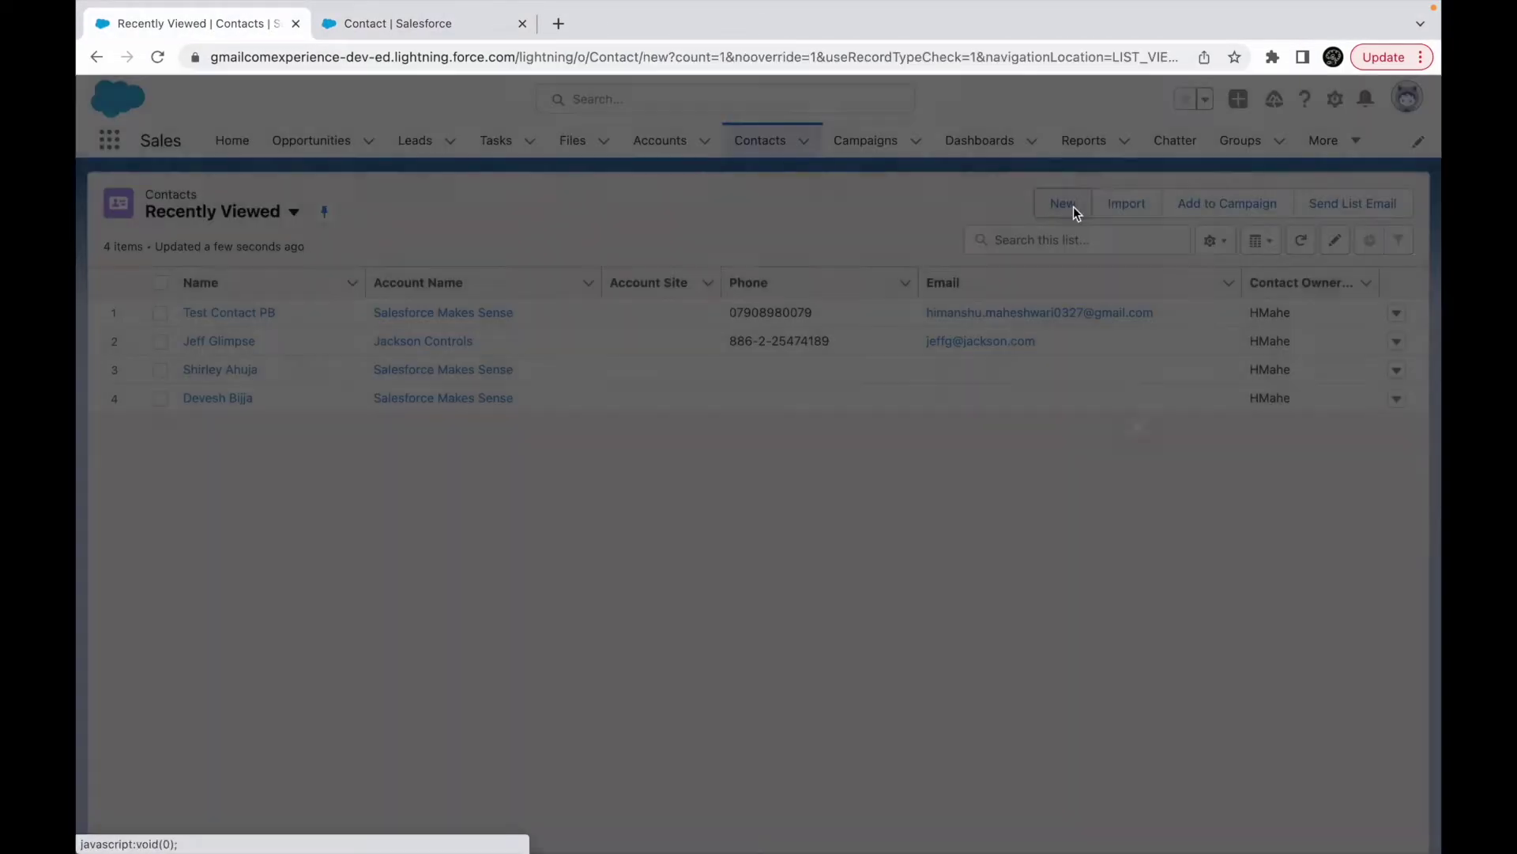
pyautogui.scroll(-9, 827, 558)
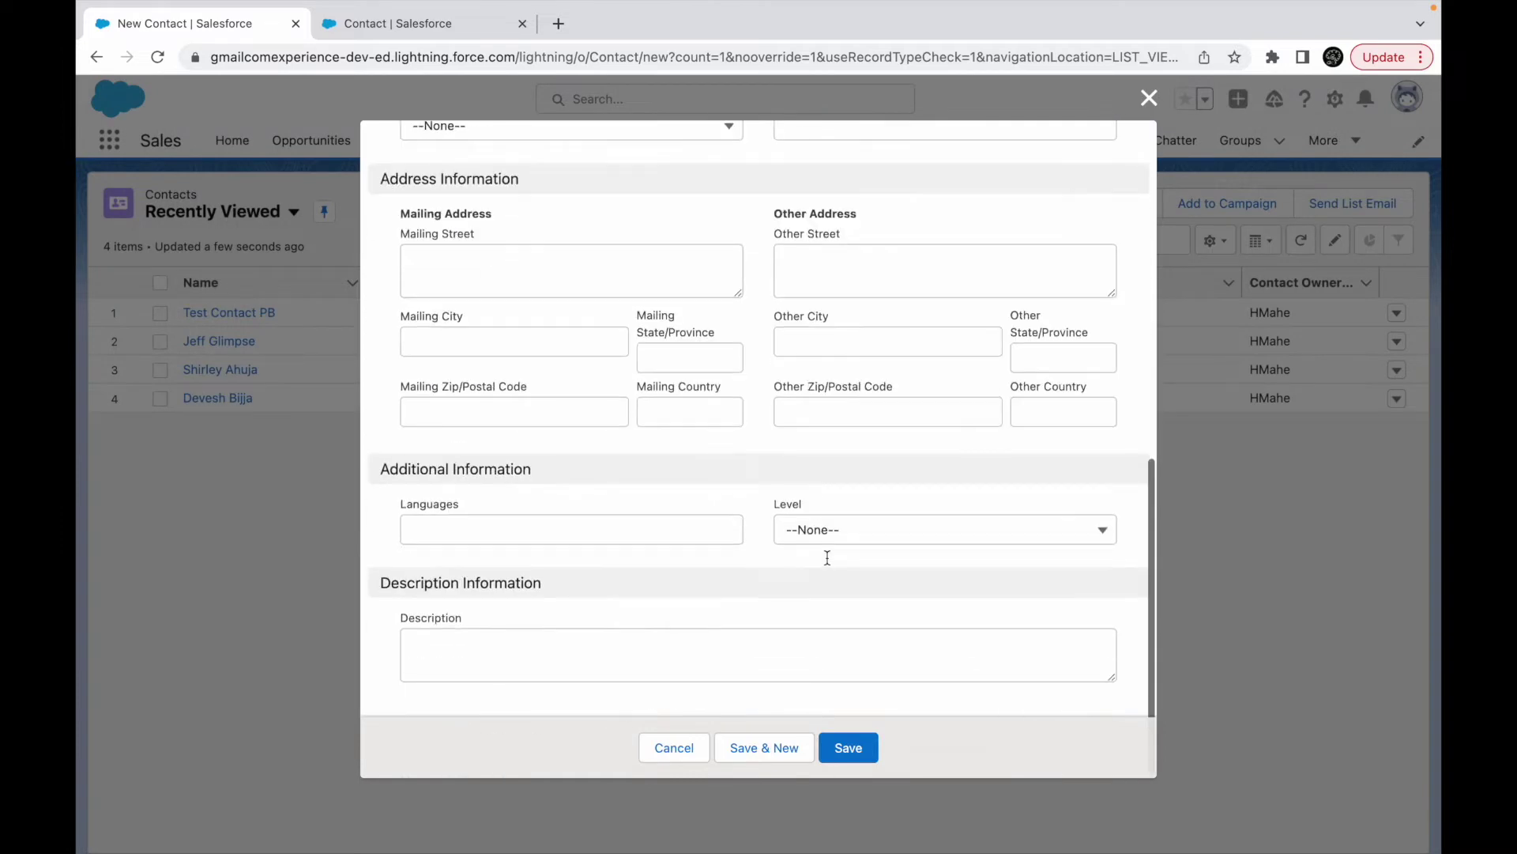
pyautogui.scroll(9, 790, 365)
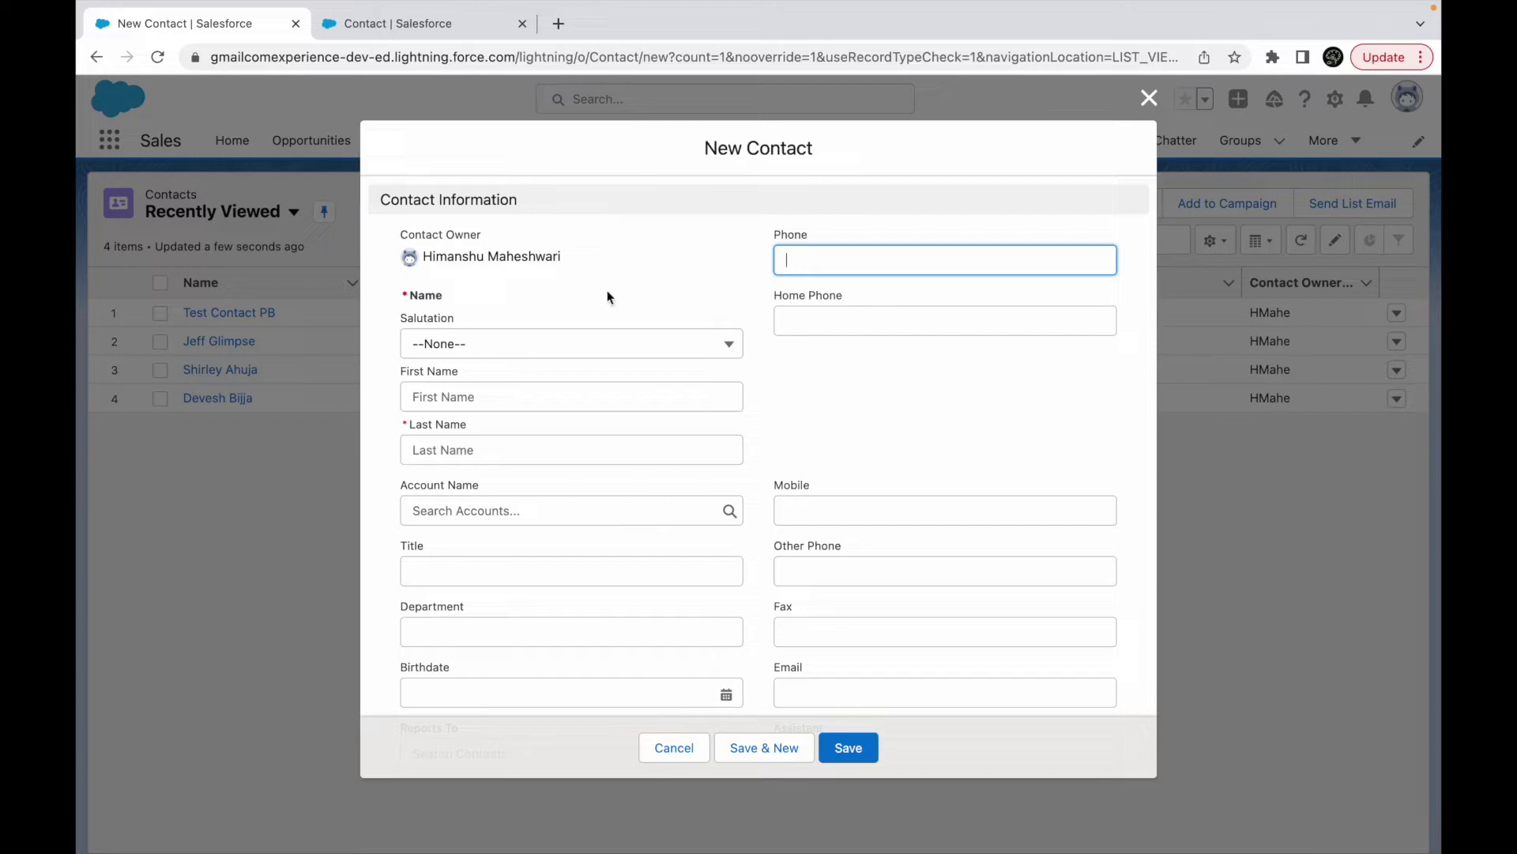
pyautogui.hotkey('ctrl', 'Up')
pyautogui.click(924, 63)
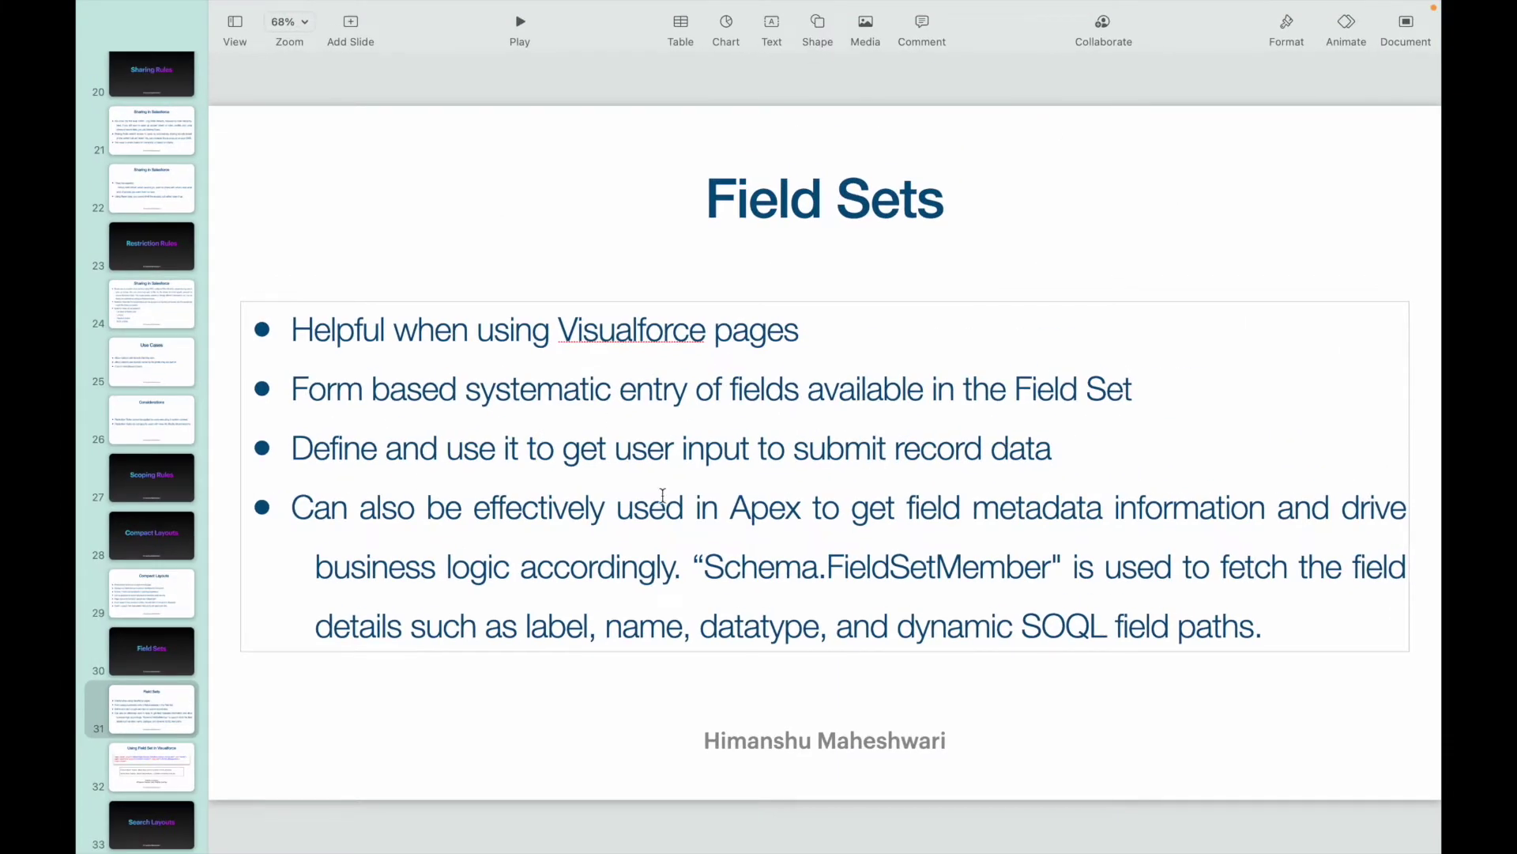
# Highlight the Apex usage, 'field metadata information', 'logic' and 'Schema.FieldSetMember' phrases
pyautogui.moveTo(489, 509); pyautogui.dragTo(803, 519)
pyautogui.moveTo(901, 510); pyautogui.dragTo(1215, 515)
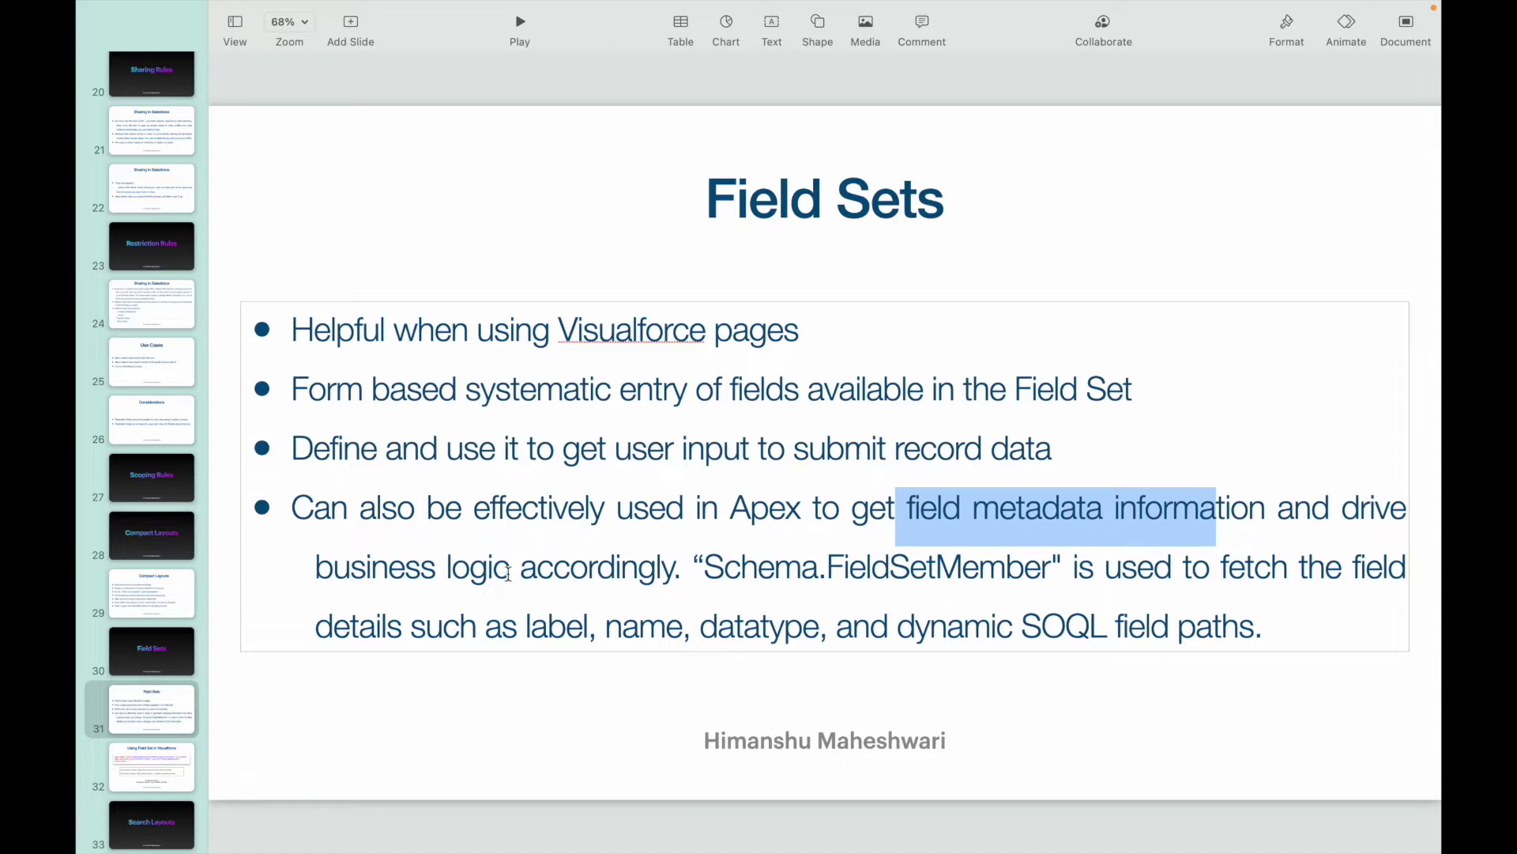
pyautogui.moveTo(474, 567); pyautogui.dragTo(508, 568)
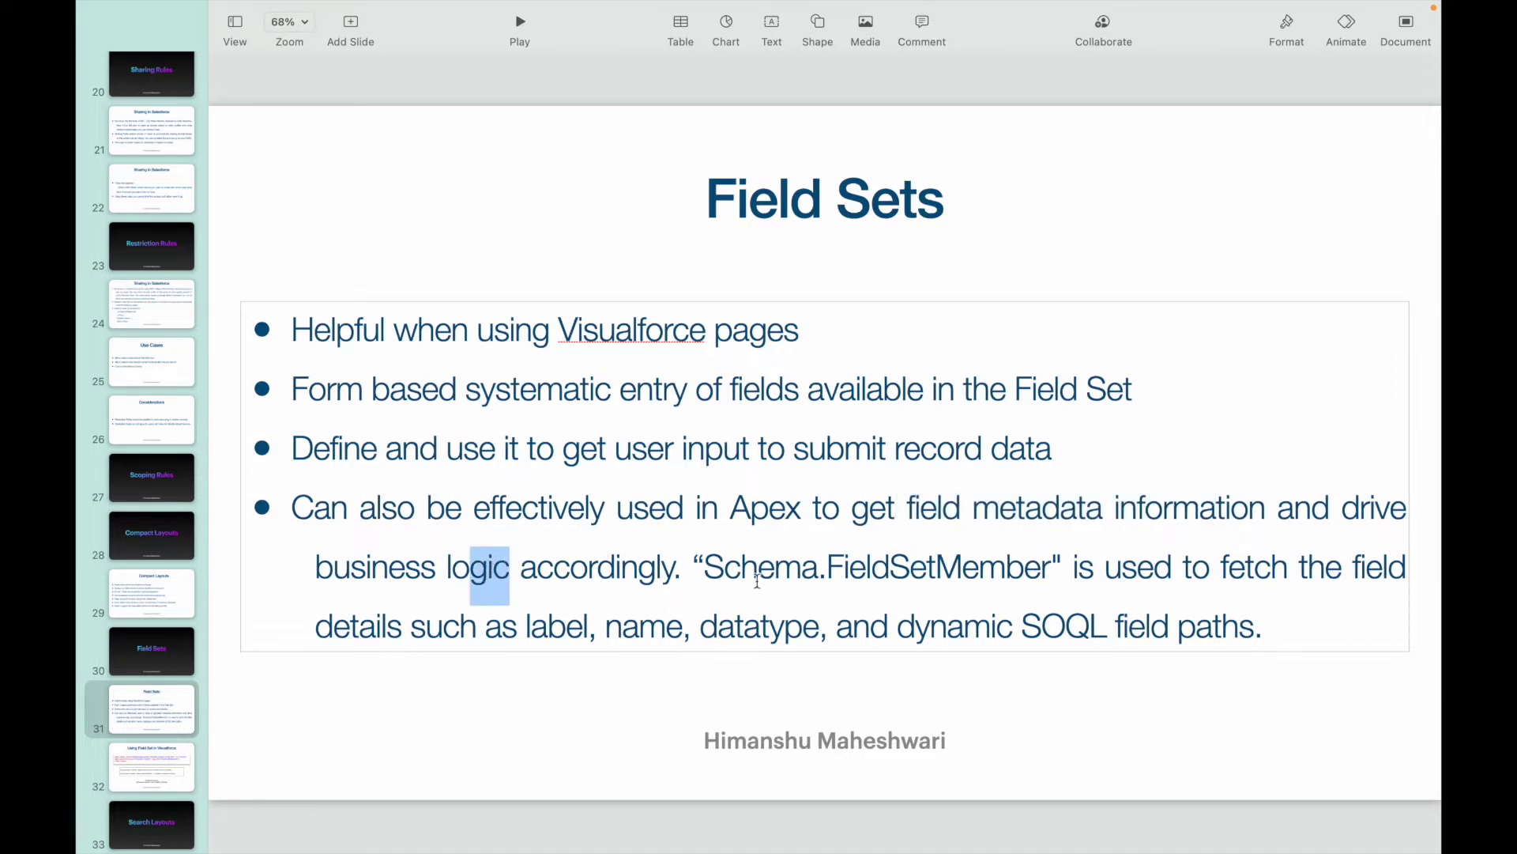
pyautogui.moveTo(705, 563); pyautogui.dragTo(822, 567)
pyautogui.doubleClick(915, 569)
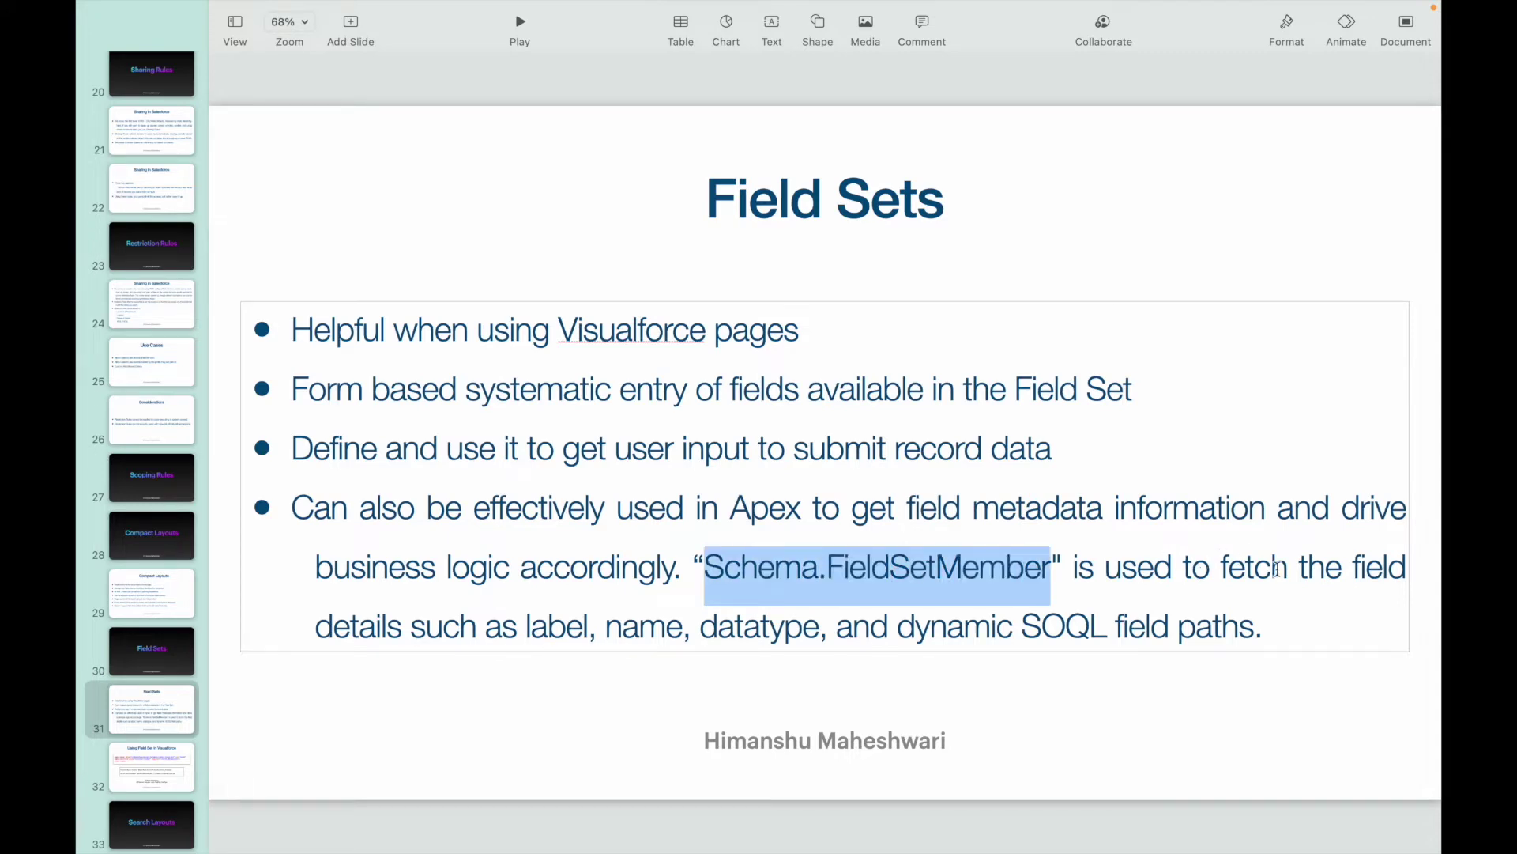
pyautogui.click(1353, 558)
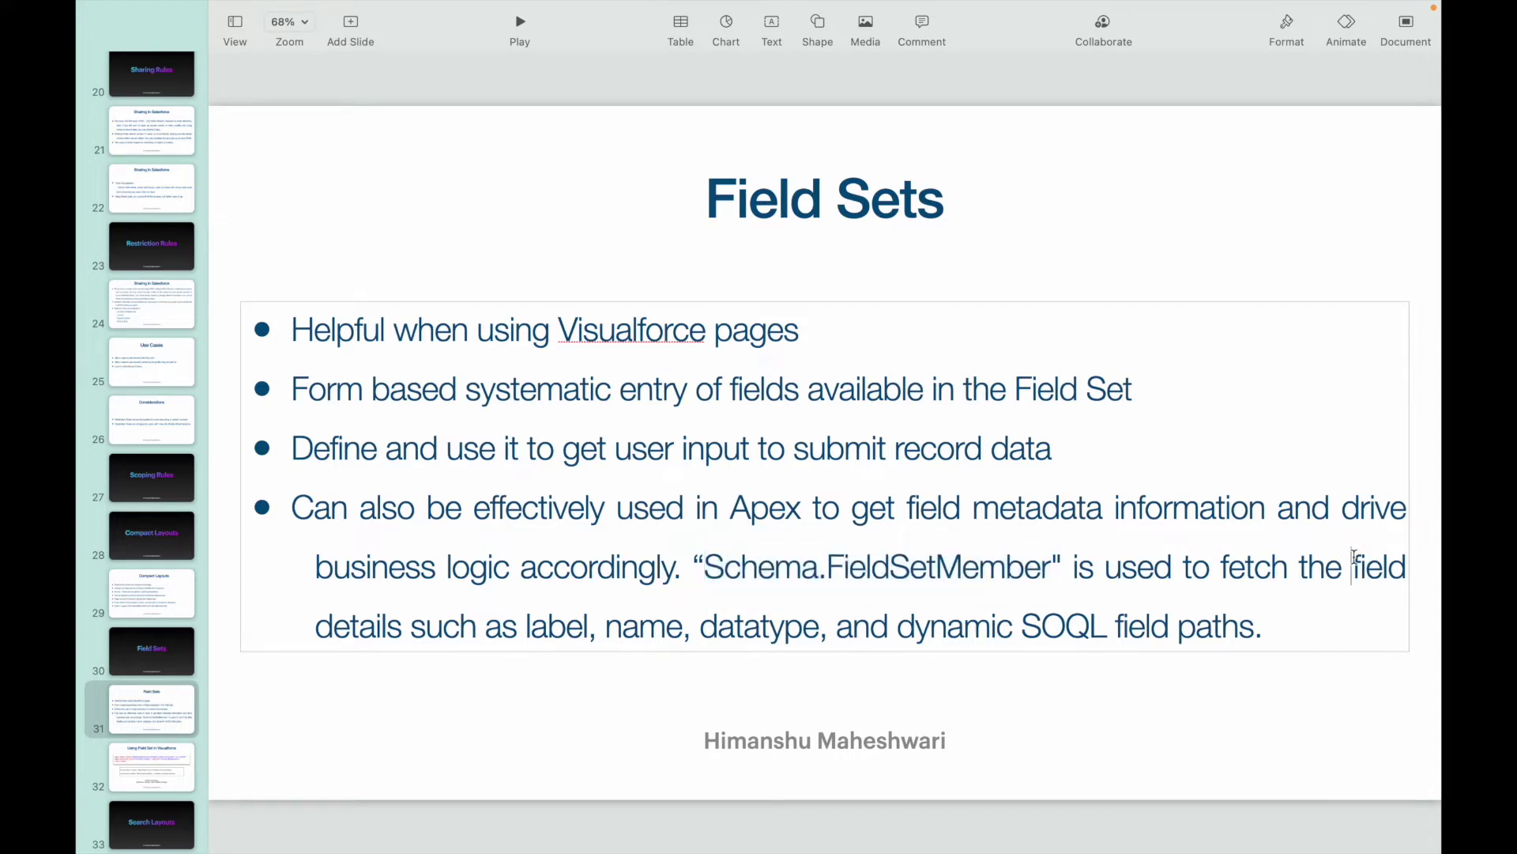
# Highlight 'name', 'datatype' and 'dynamic', then go to slide 32
pyautogui.doubleClick(644, 626)
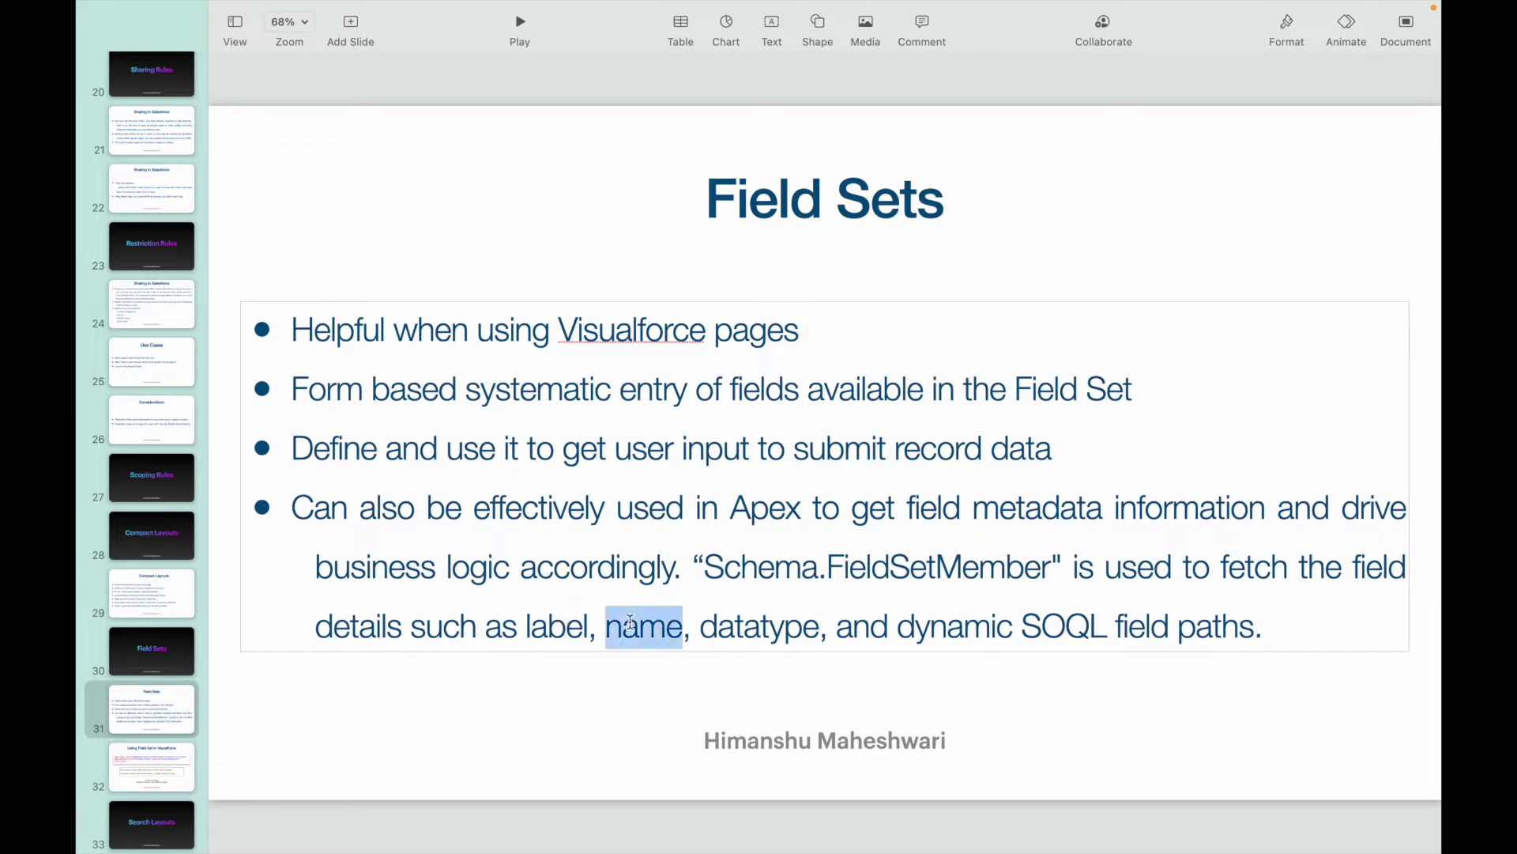
pyautogui.doubleClick(757, 626)
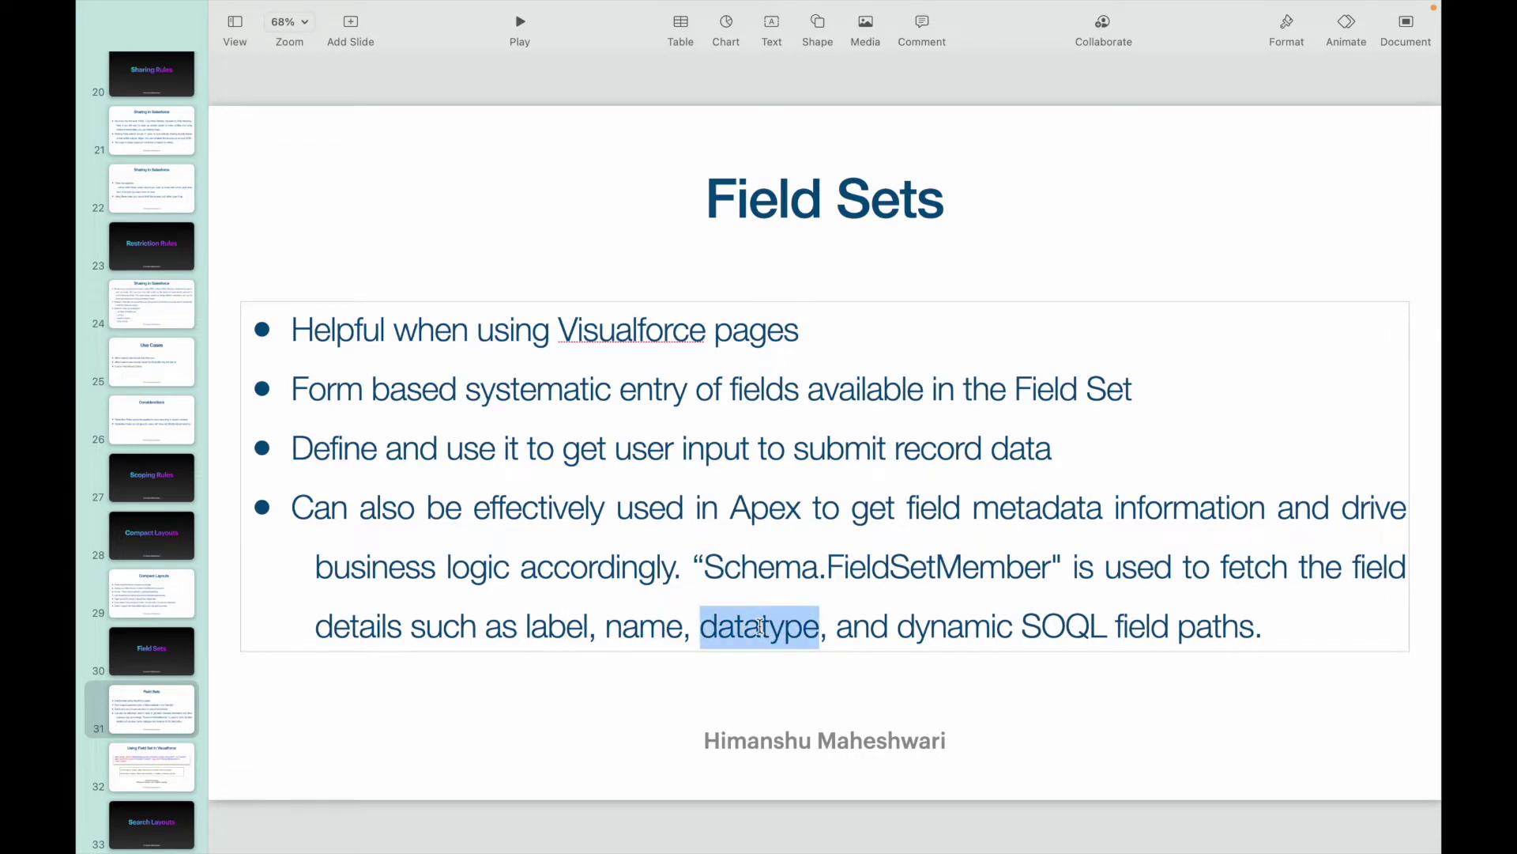
pyautogui.doubleClick(979, 635)
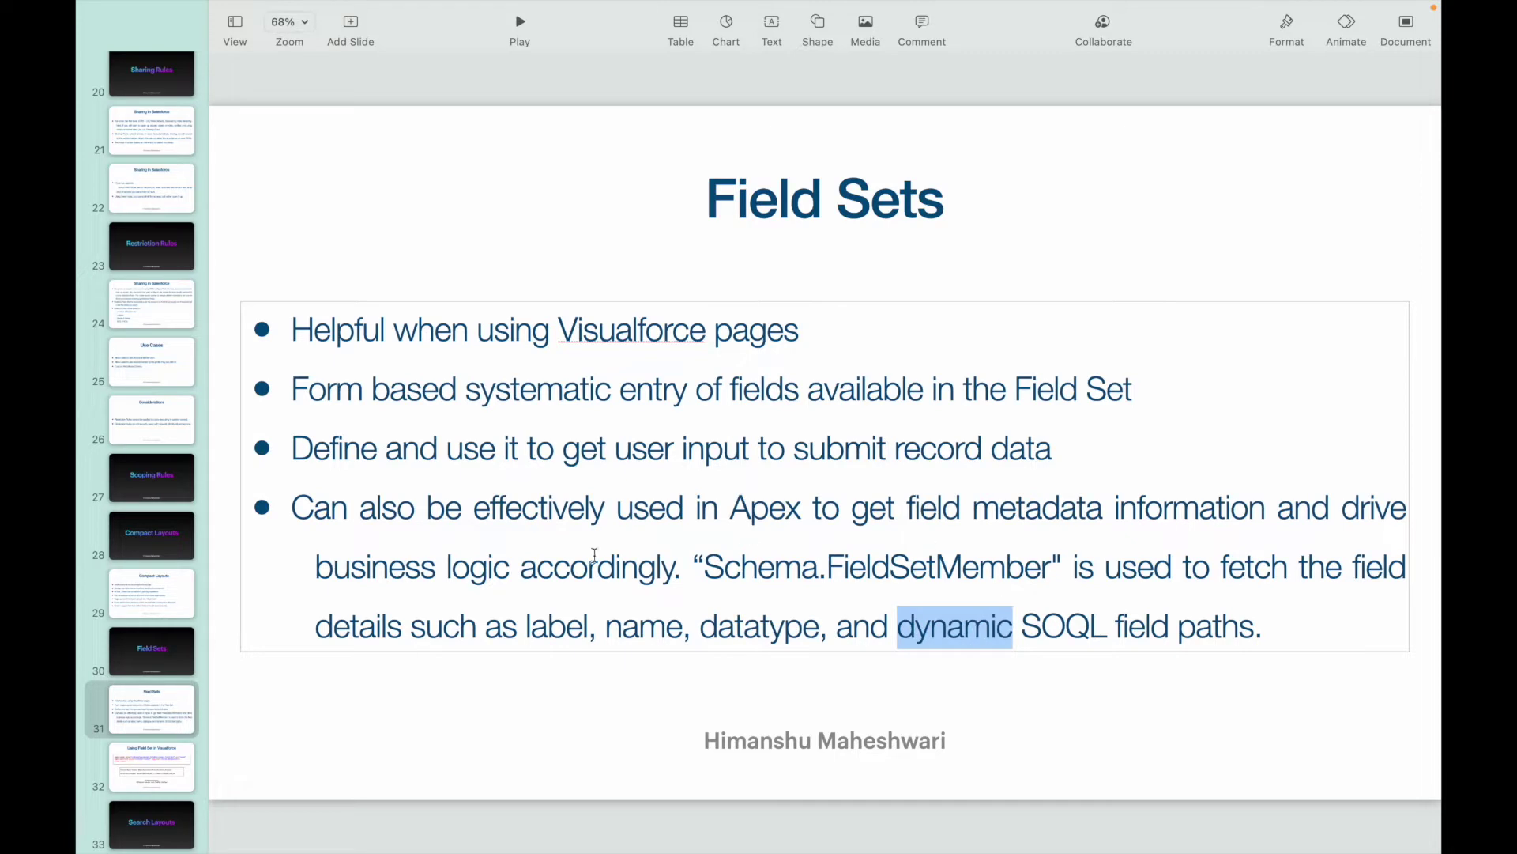
pyautogui.click(131, 751)
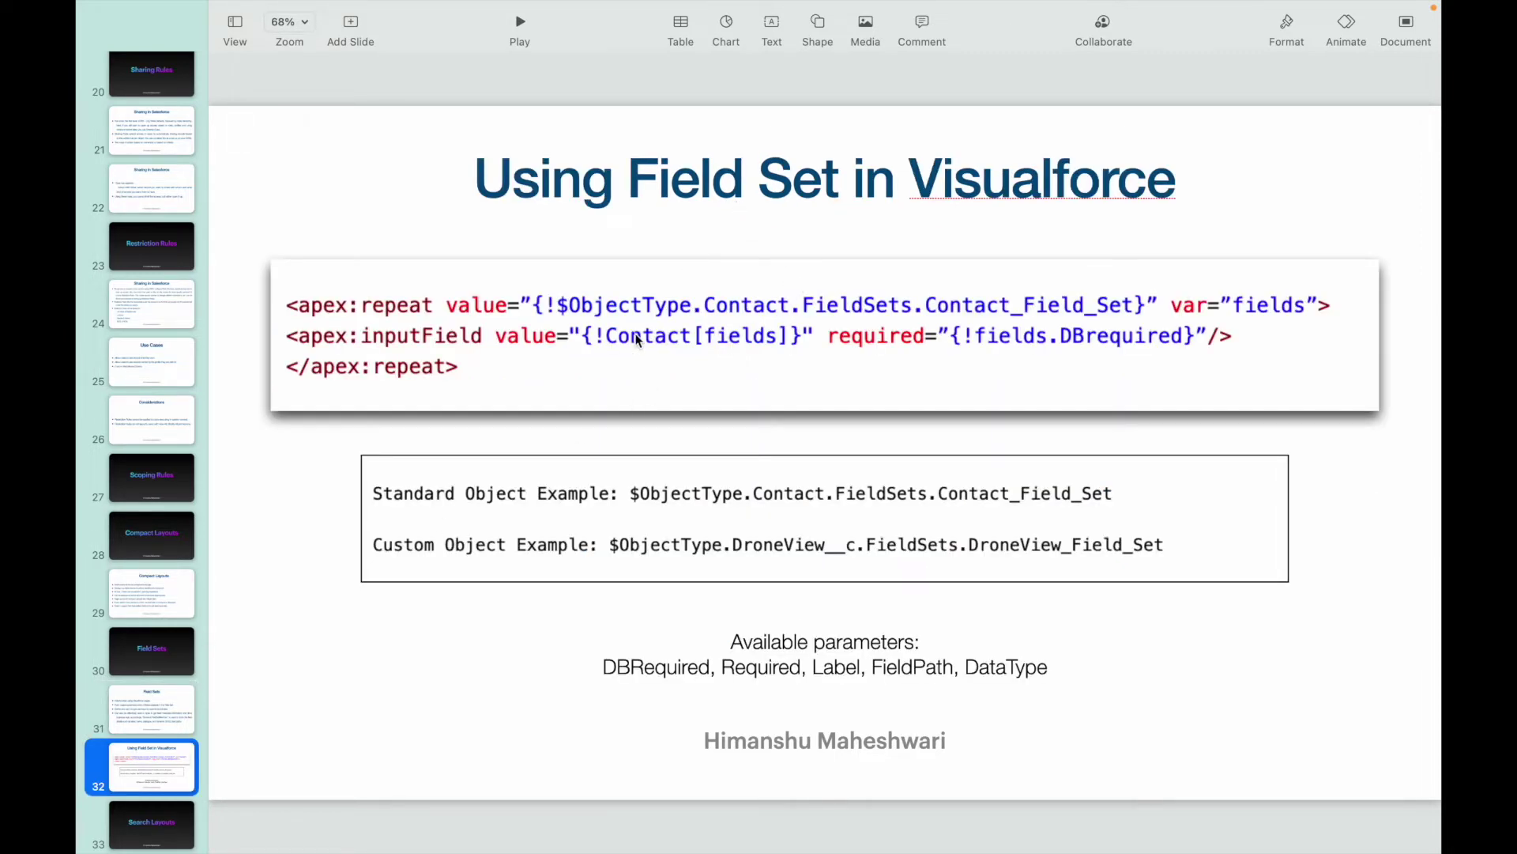
pyautogui.hotkey('ctrl', 'Up')
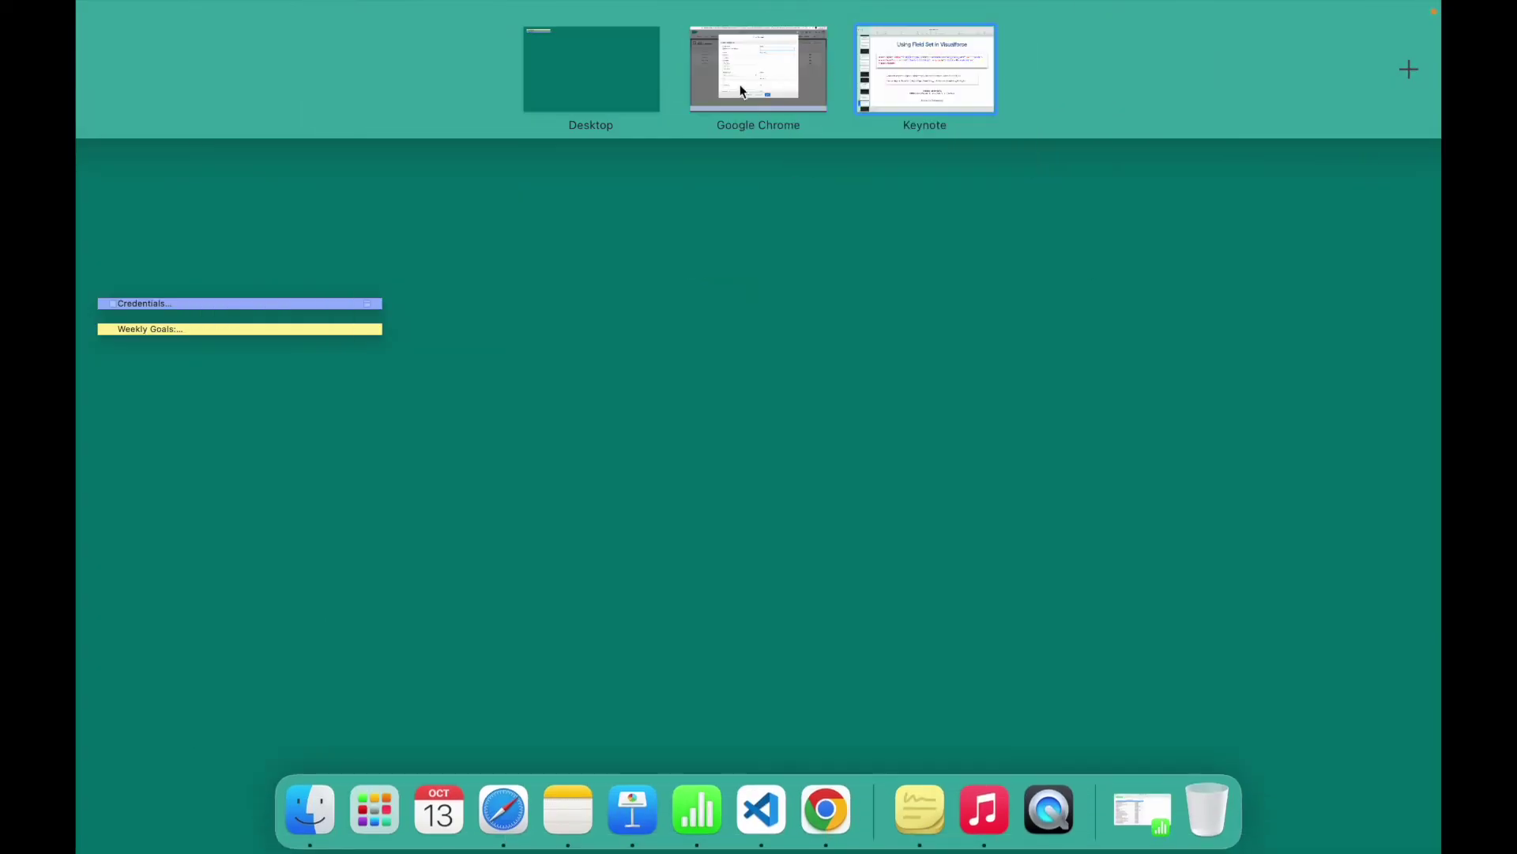
# Discard the unfinished contact and search Object Manager for 'contact'
pyautogui.click(759, 68)
pyautogui.click(674, 748)
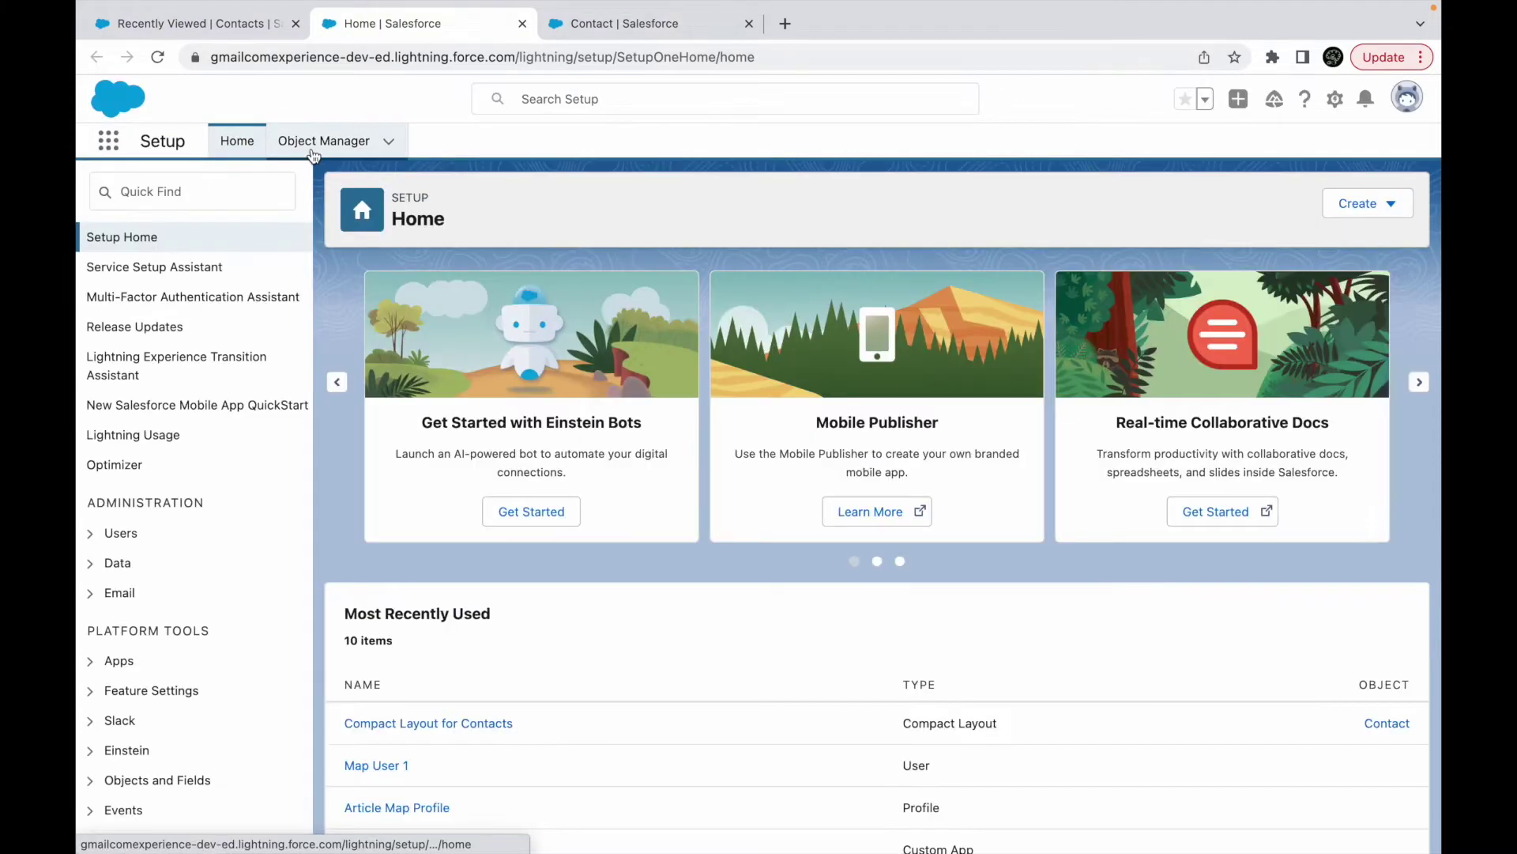
pyautogui.click(357, 144)
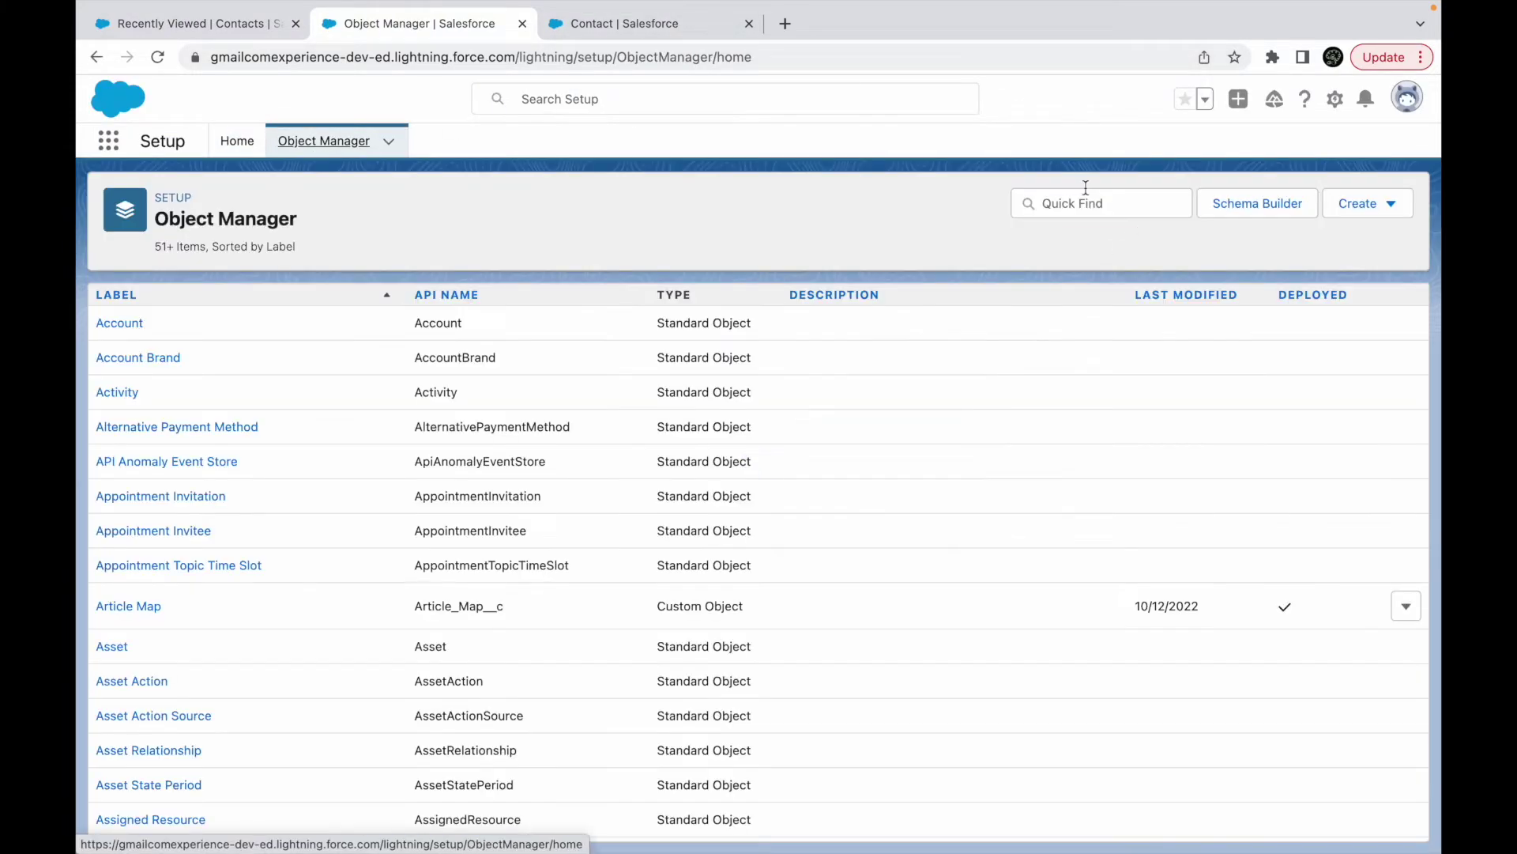
pyautogui.click(1084, 199)
pyautogui.write('contac')
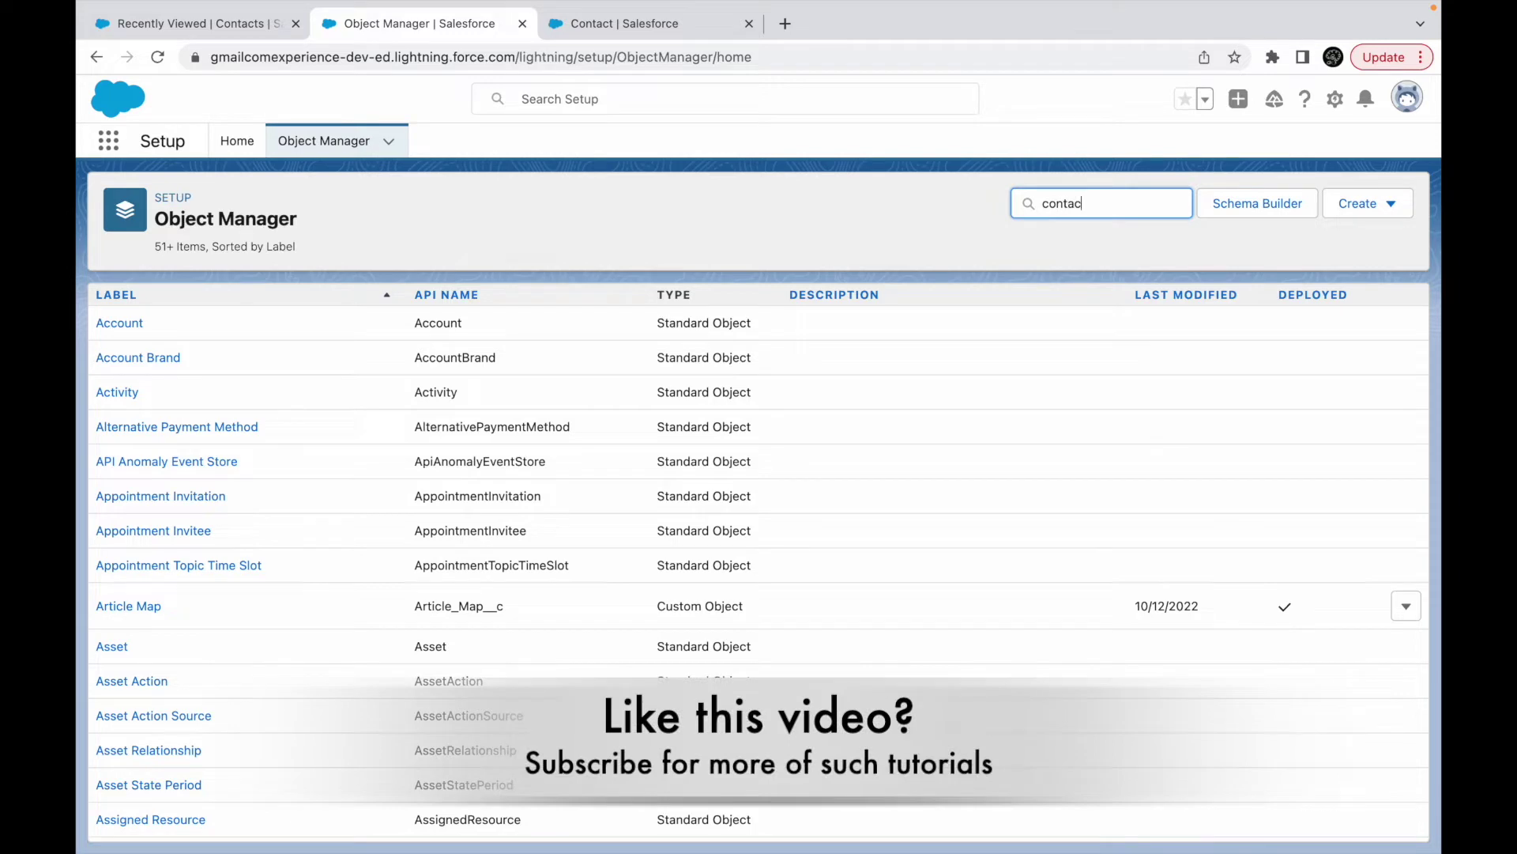
pyautogui.write('t')
# Open the Contact object's Field Sets list and start a new field set
pyautogui.click(126, 326)
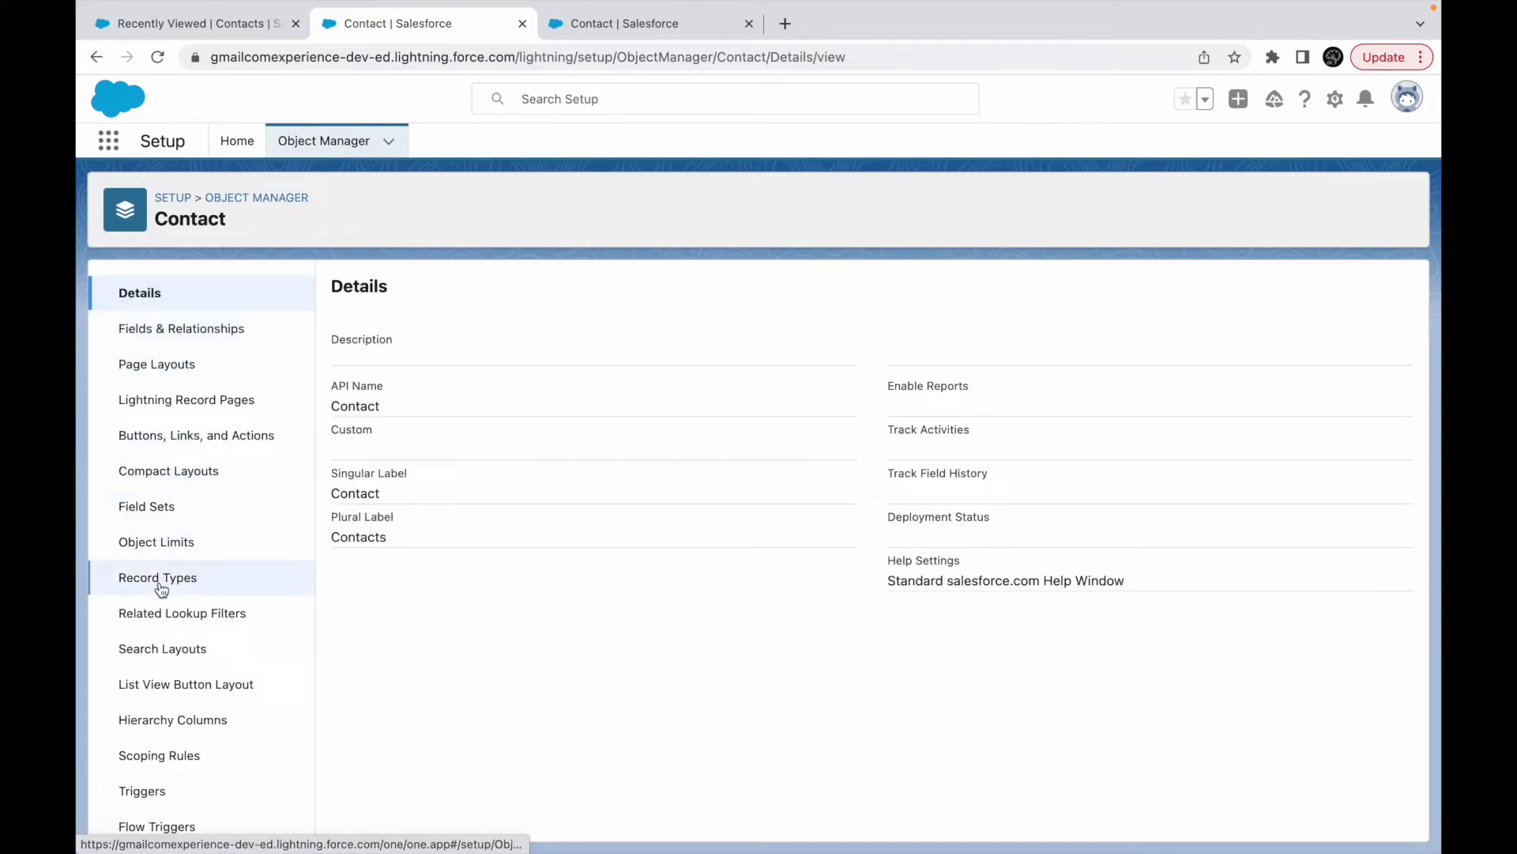
pyautogui.click(152, 512)
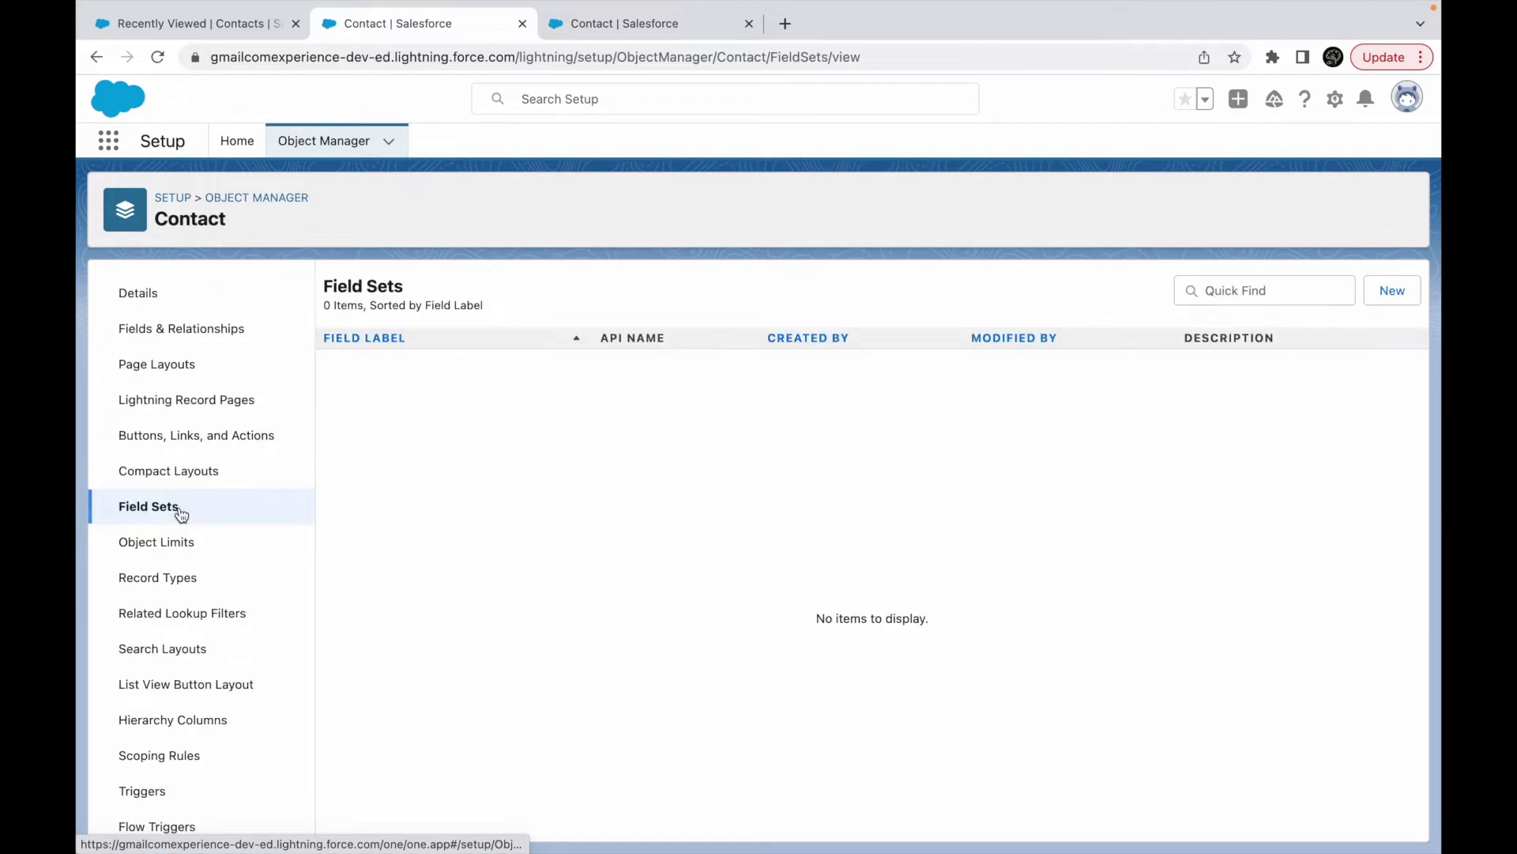
pyautogui.click(1387, 292)
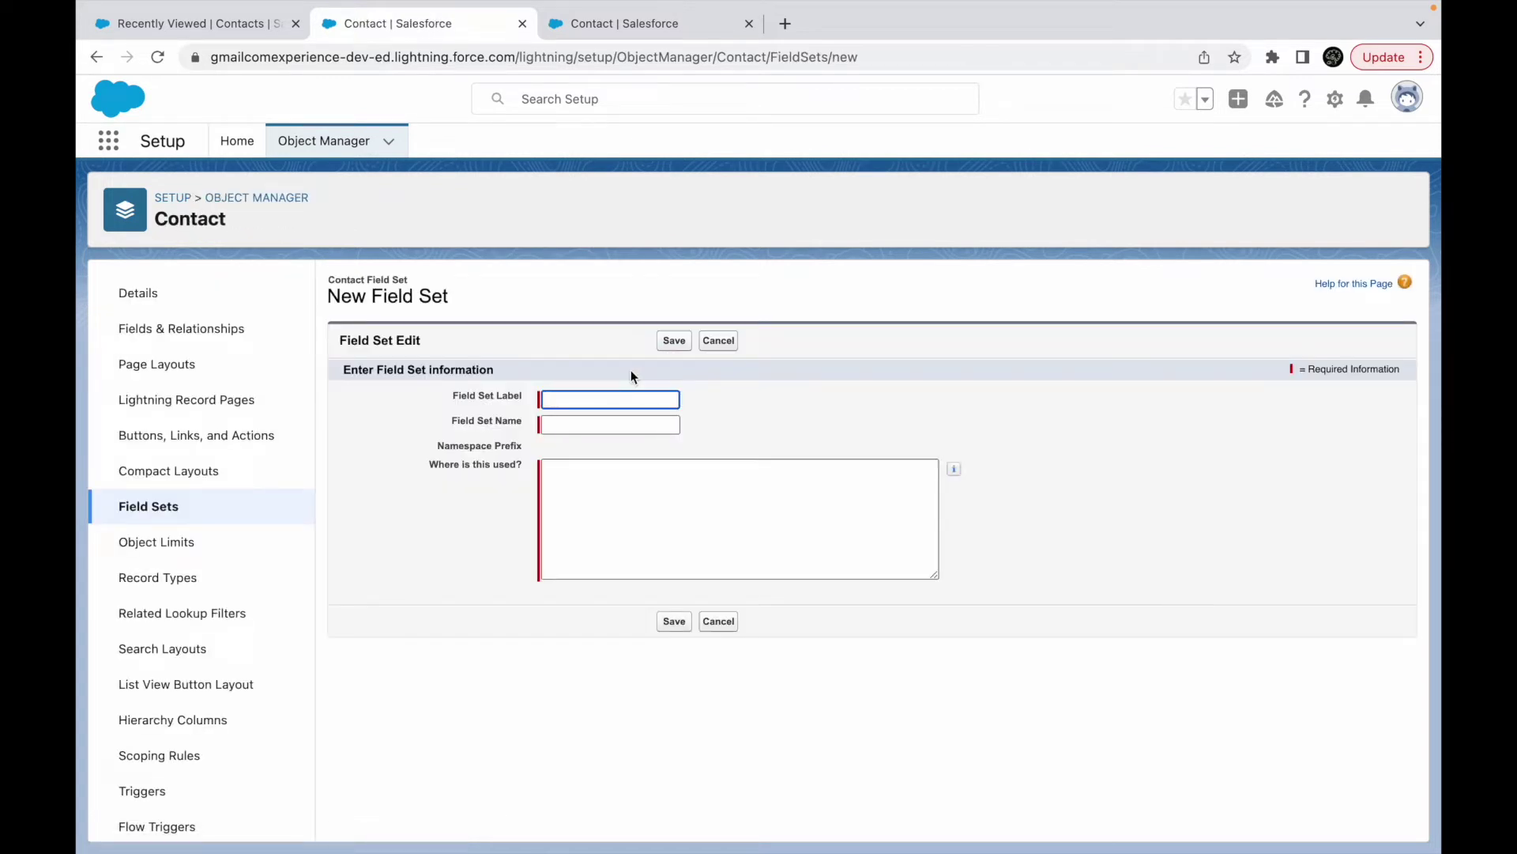
# Save Contact field set 'My First Field Set' with usage note 'Apex, VF & Lightning'
pyautogui.write('My ')
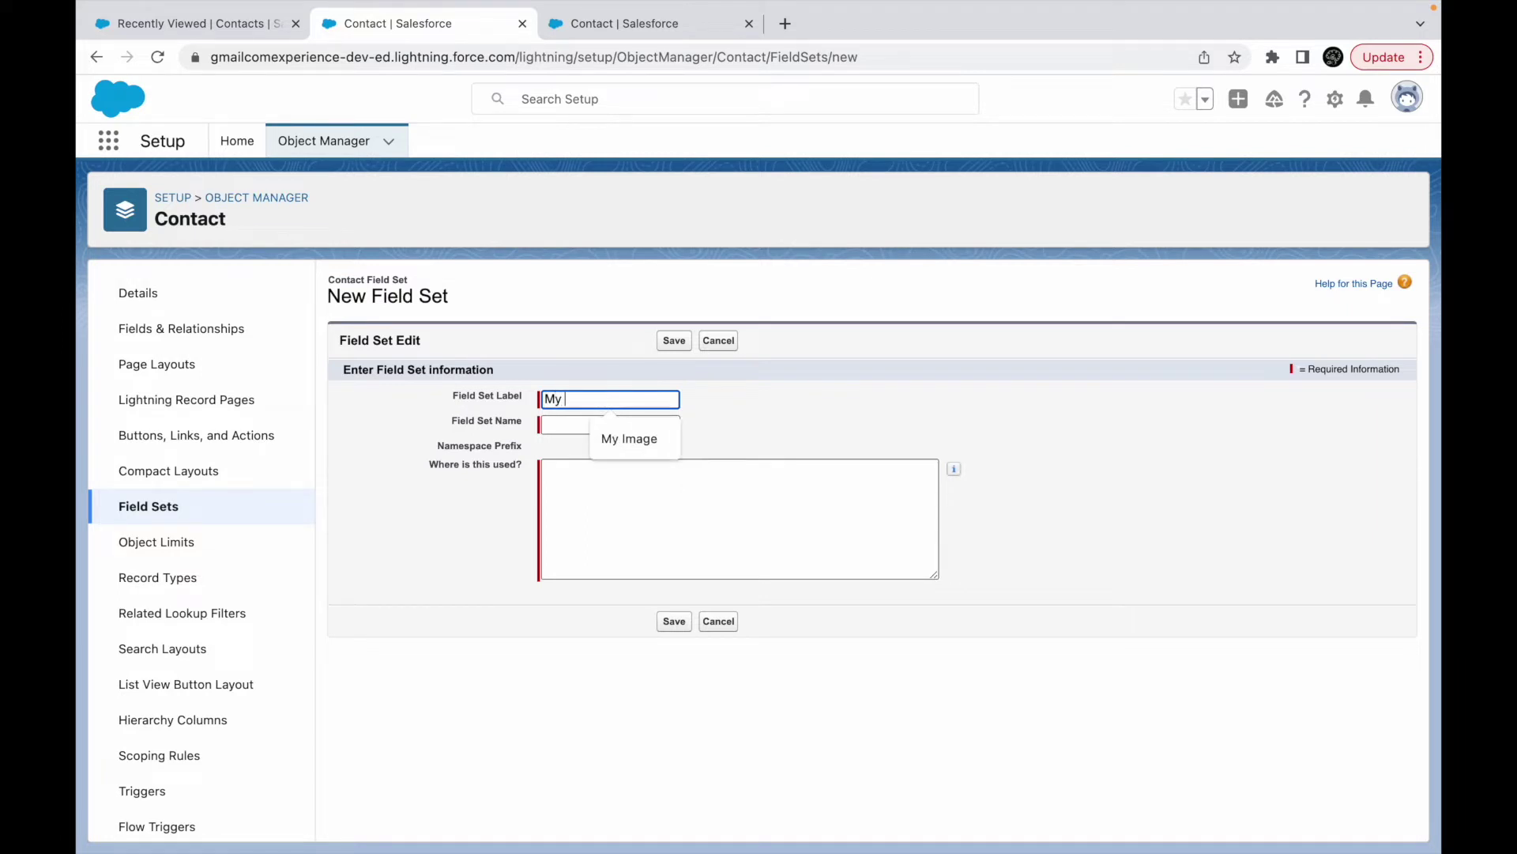
pyautogui.write('First Field Set')
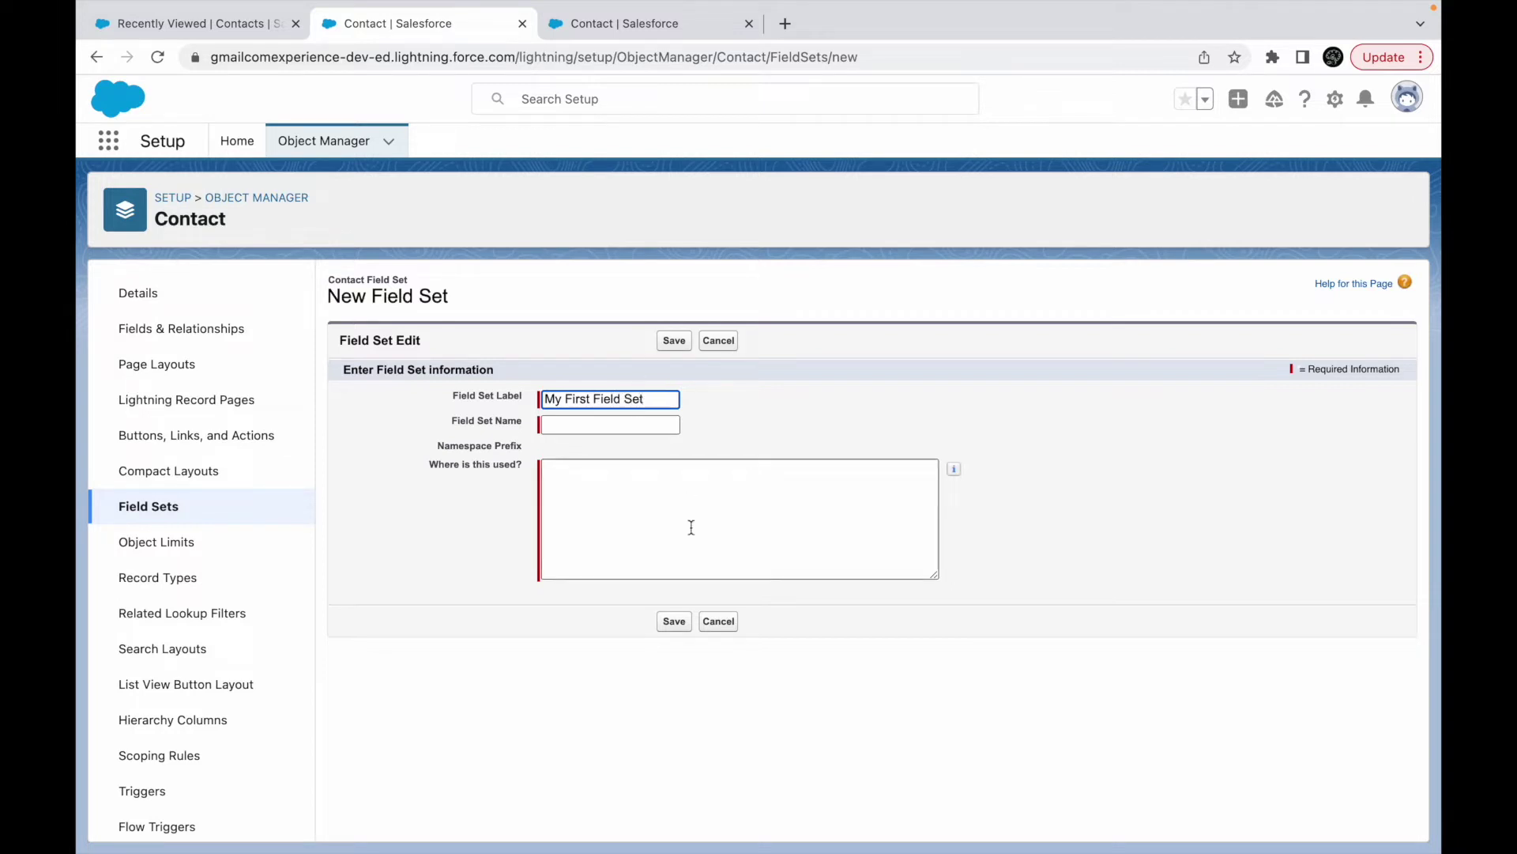
pyautogui.click(691, 536)
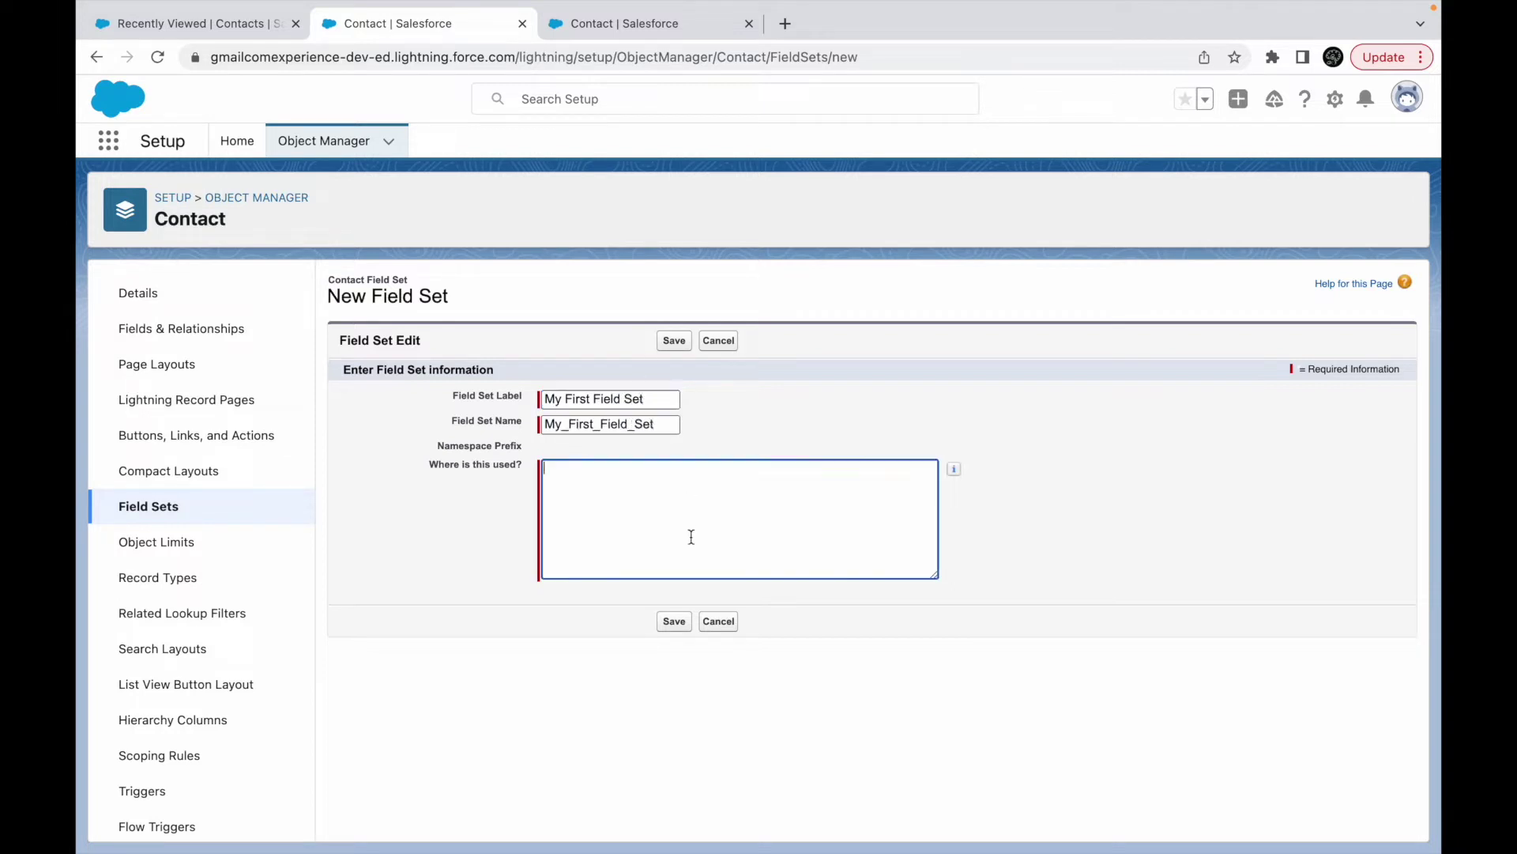
pyautogui.moveTo(955, 471)
pyautogui.write('Apex, VF & Lightning')
pyautogui.click(681, 627)
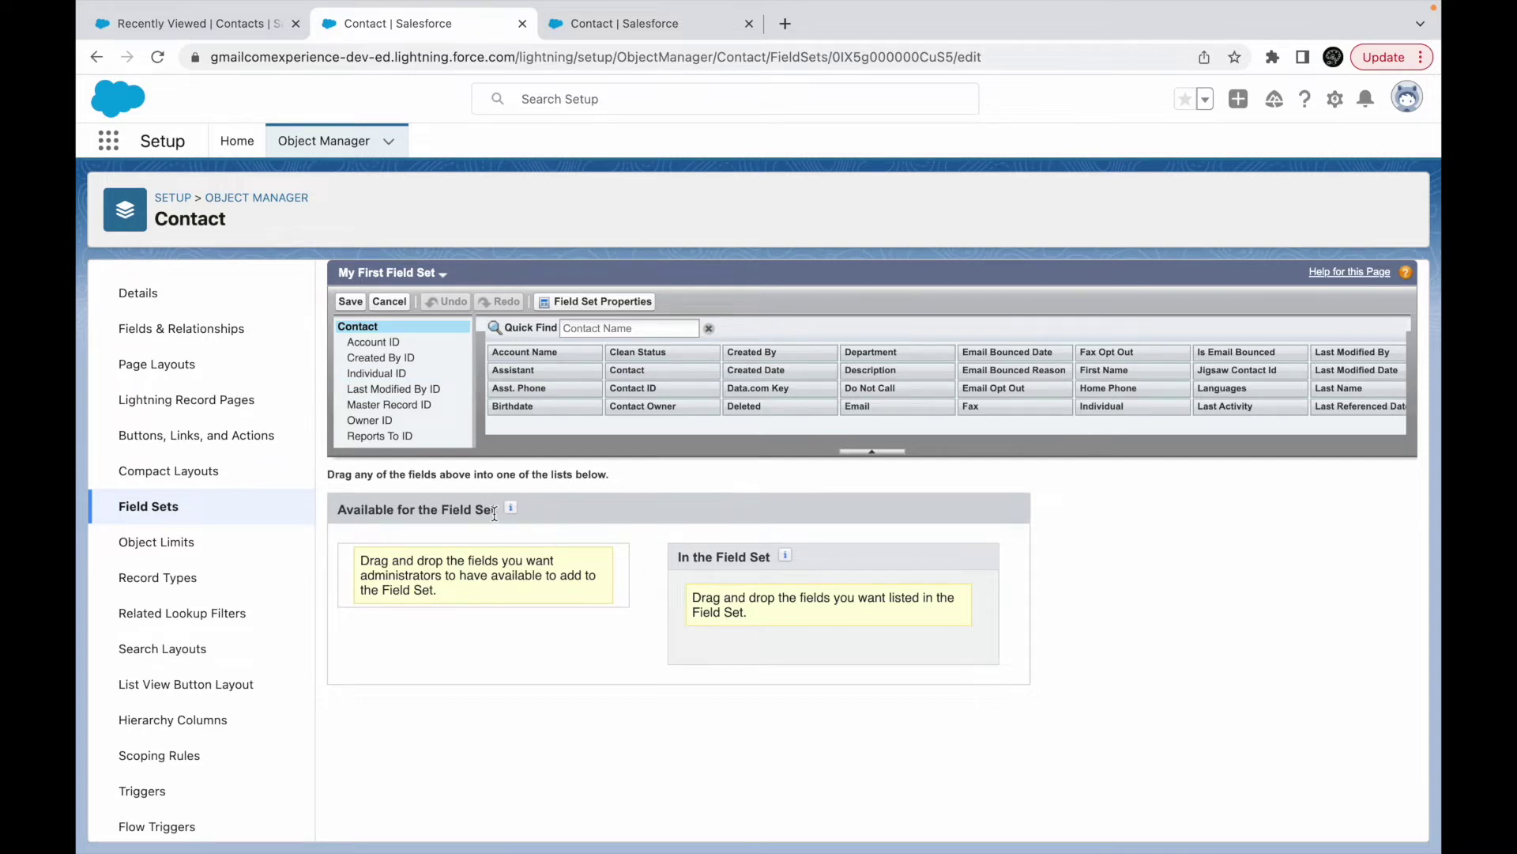
# Drag Clean Status, Email, Fax, Email Opt Out and Department into the field set
pyautogui.moveTo(509, 510)
pyautogui.moveTo(644, 356); pyautogui.dragTo(701, 592)
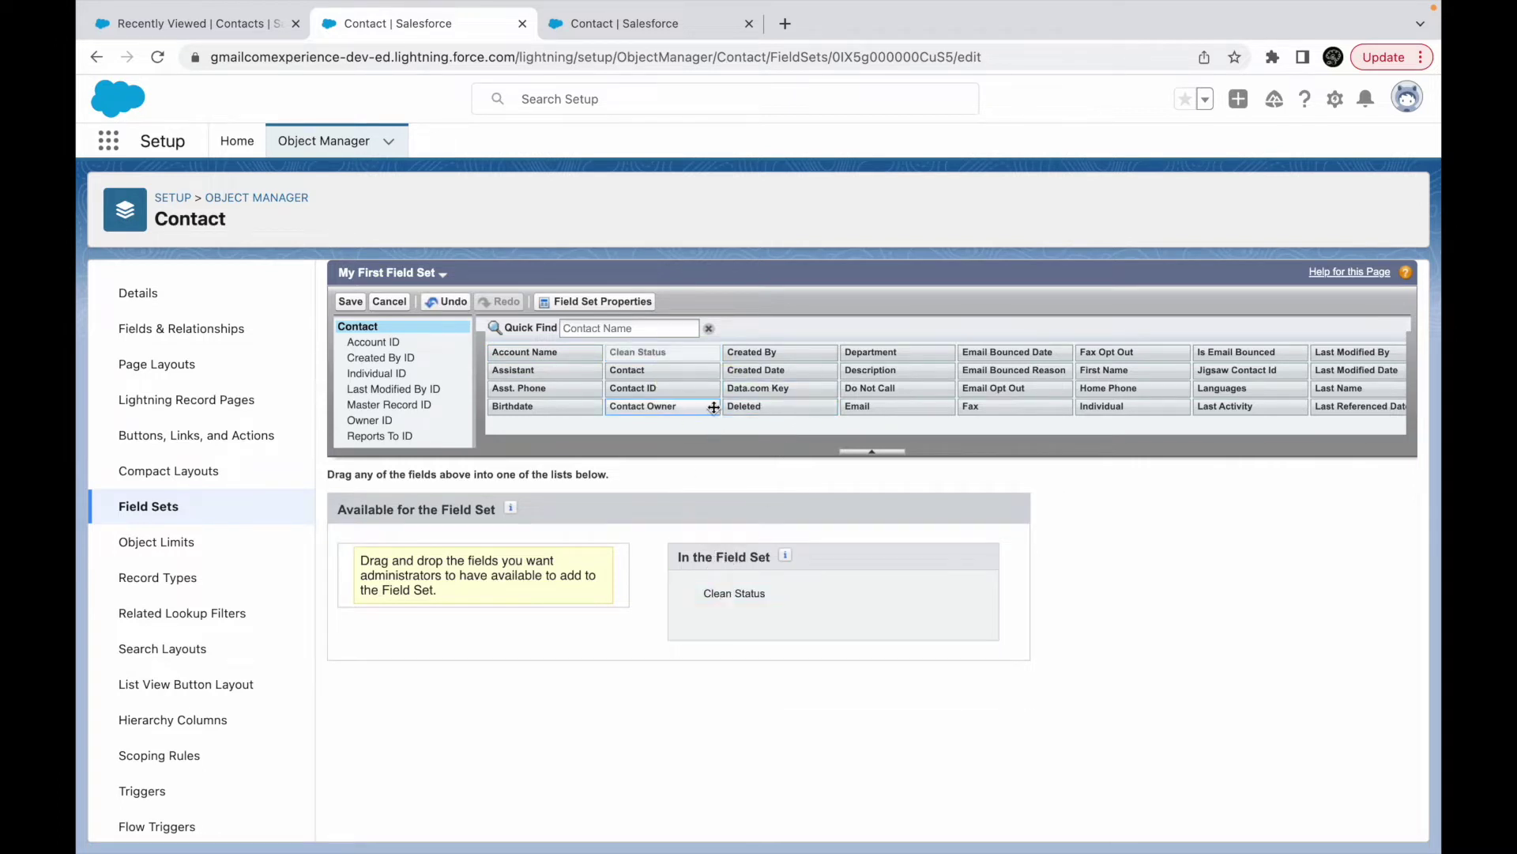
pyautogui.moveTo(868, 406); pyautogui.dragTo(776, 596)
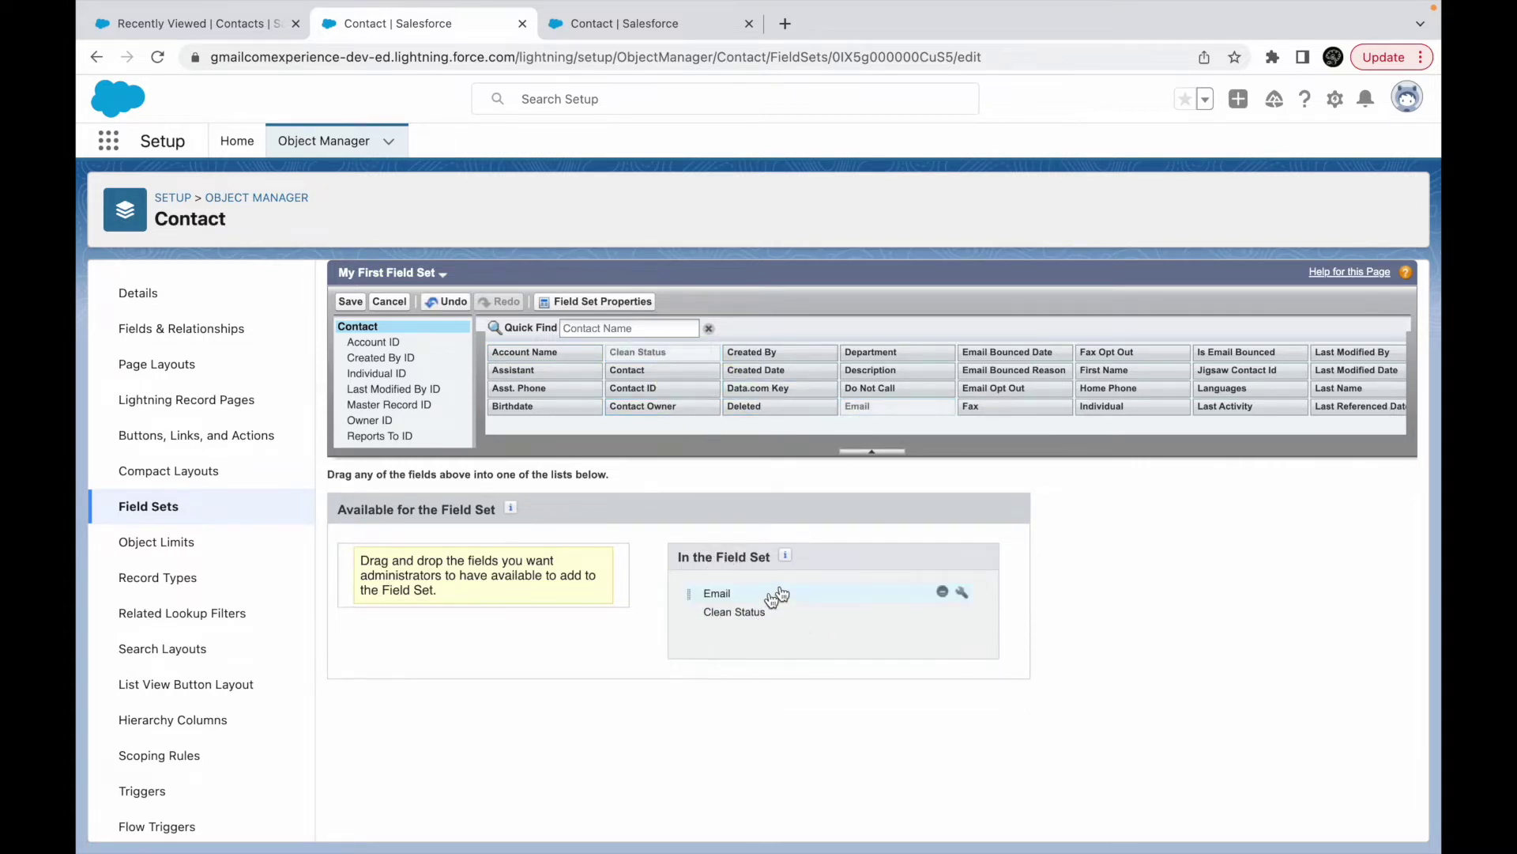
pyautogui.moveTo(986, 406); pyautogui.dragTo(792, 607)
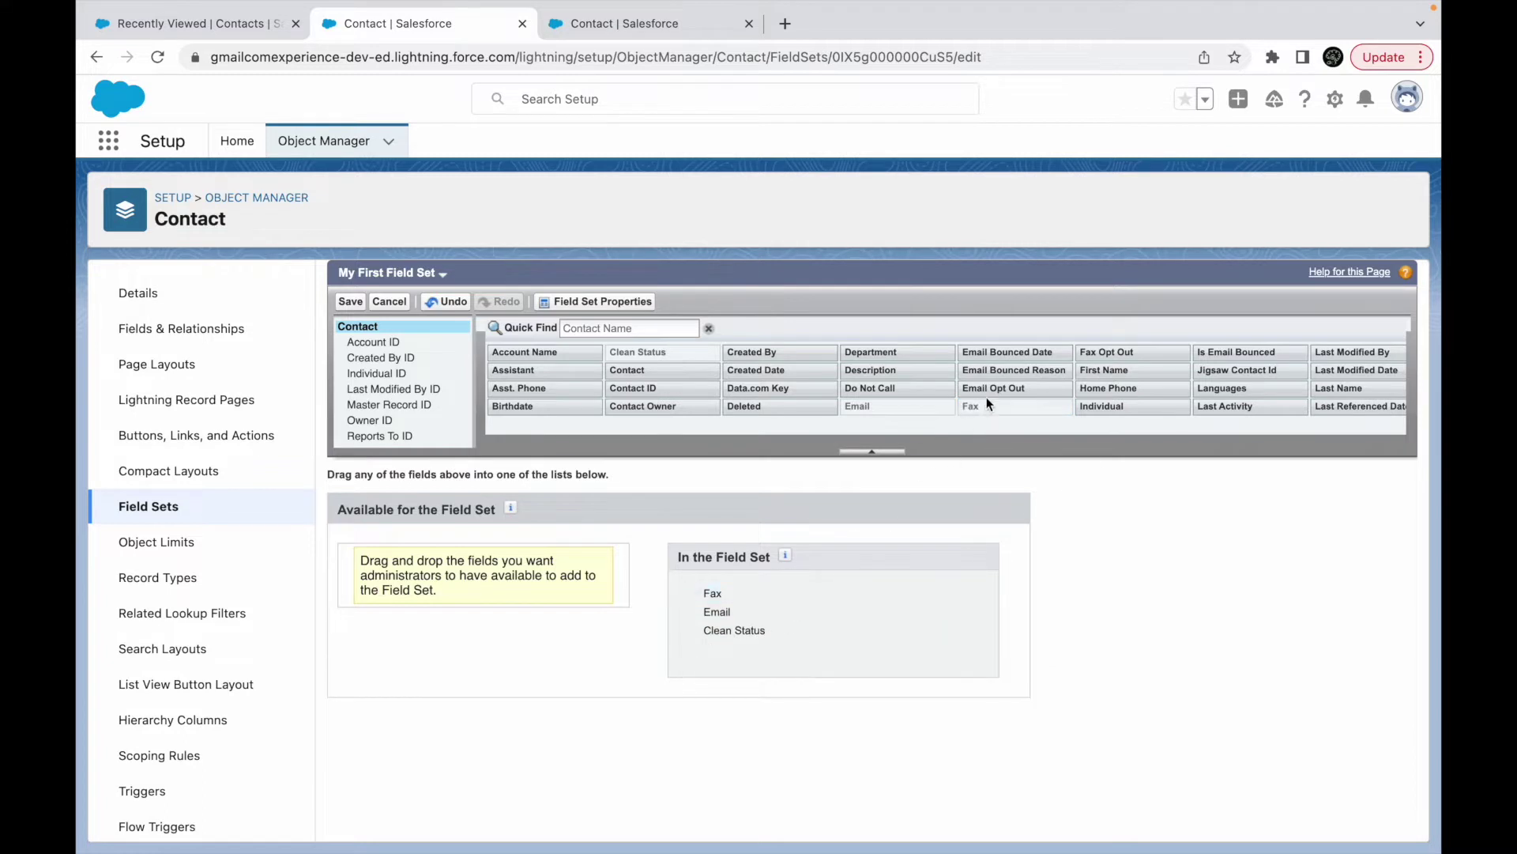
pyautogui.moveTo(988, 388); pyautogui.dragTo(830, 593)
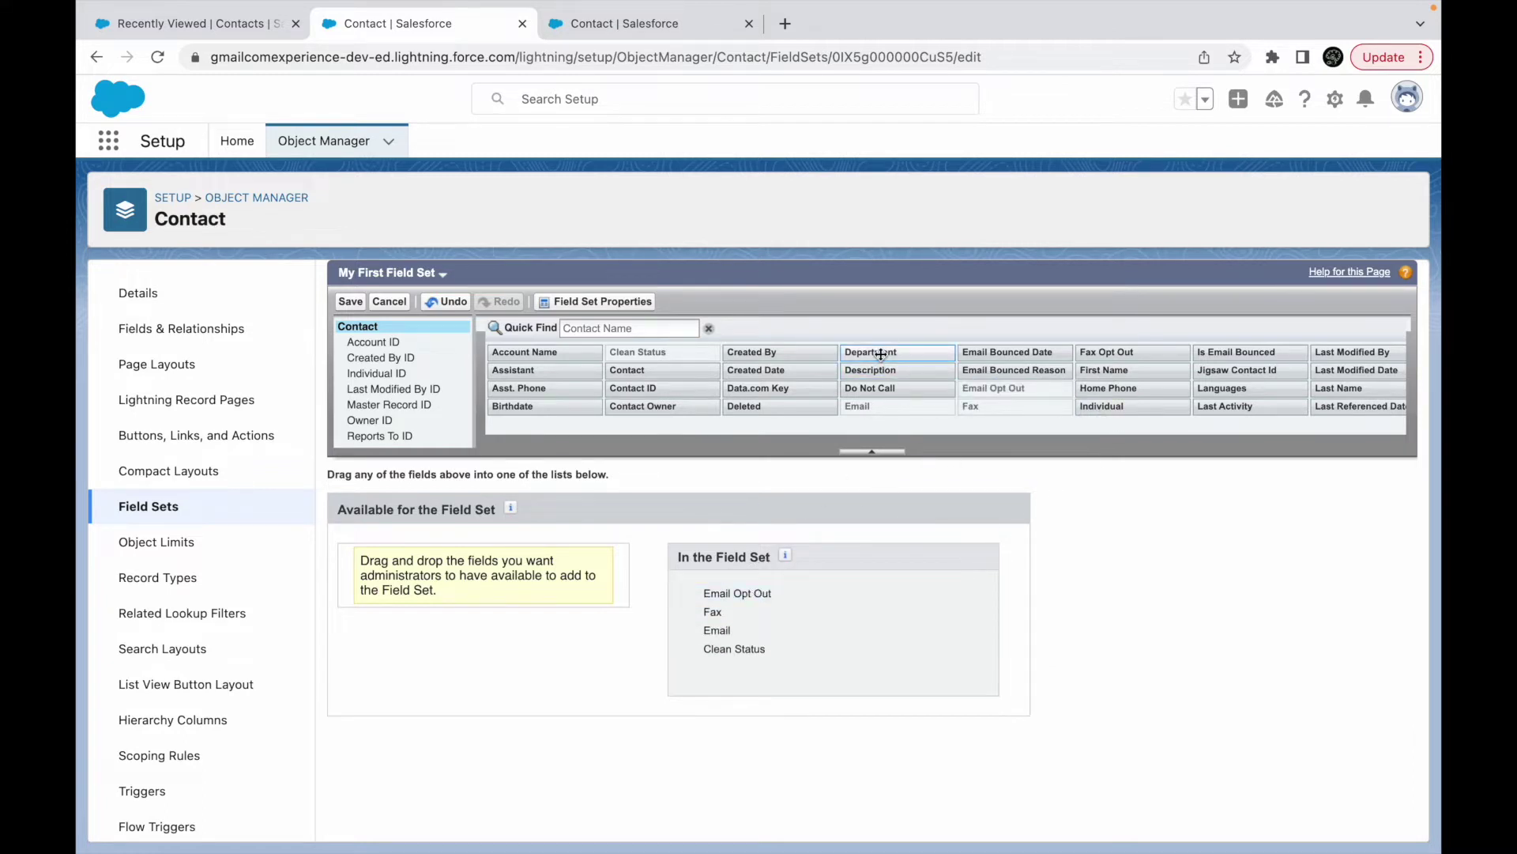
pyautogui.moveTo(885, 352); pyautogui.dragTo(734, 650)
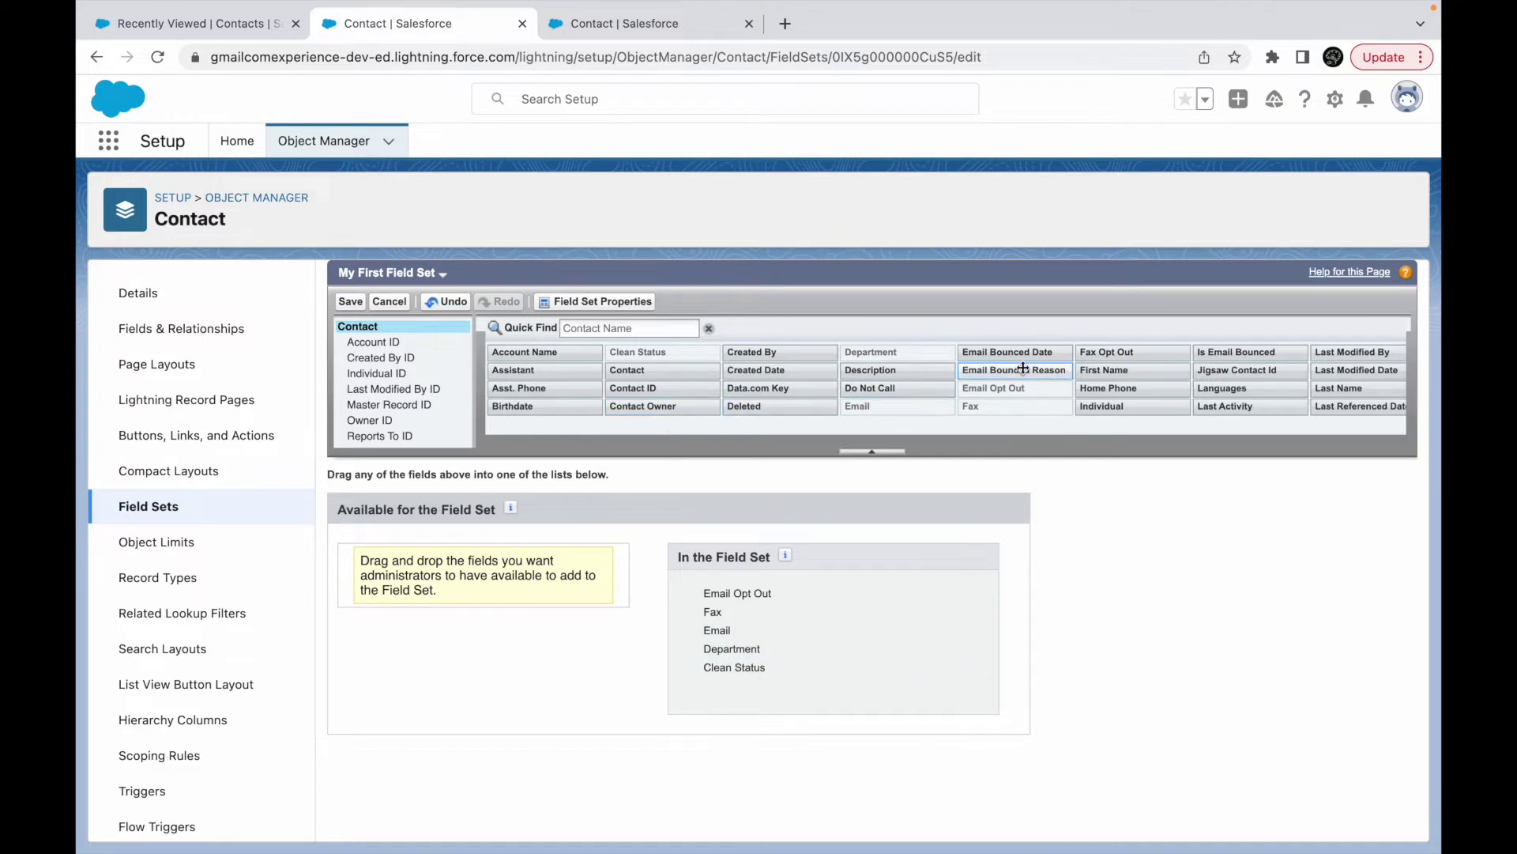
# Make Fax Opt Out and Languages available, save, and select the API name My_First_Field_Set
pyautogui.moveTo(1116, 352); pyautogui.dragTo(458, 583)
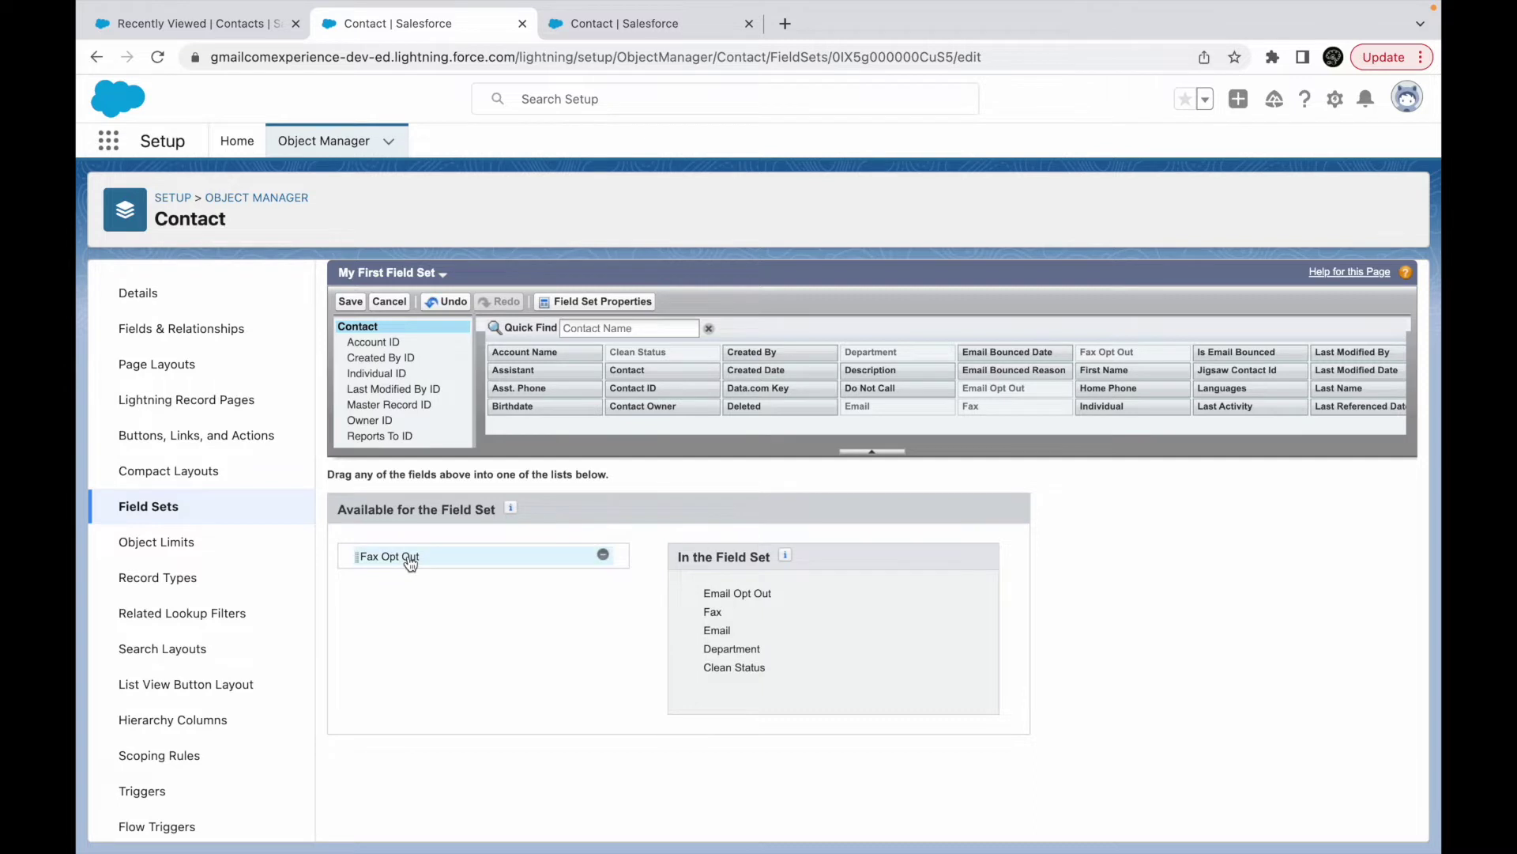
pyautogui.moveTo(410, 561); pyautogui.dragTo(443, 568)
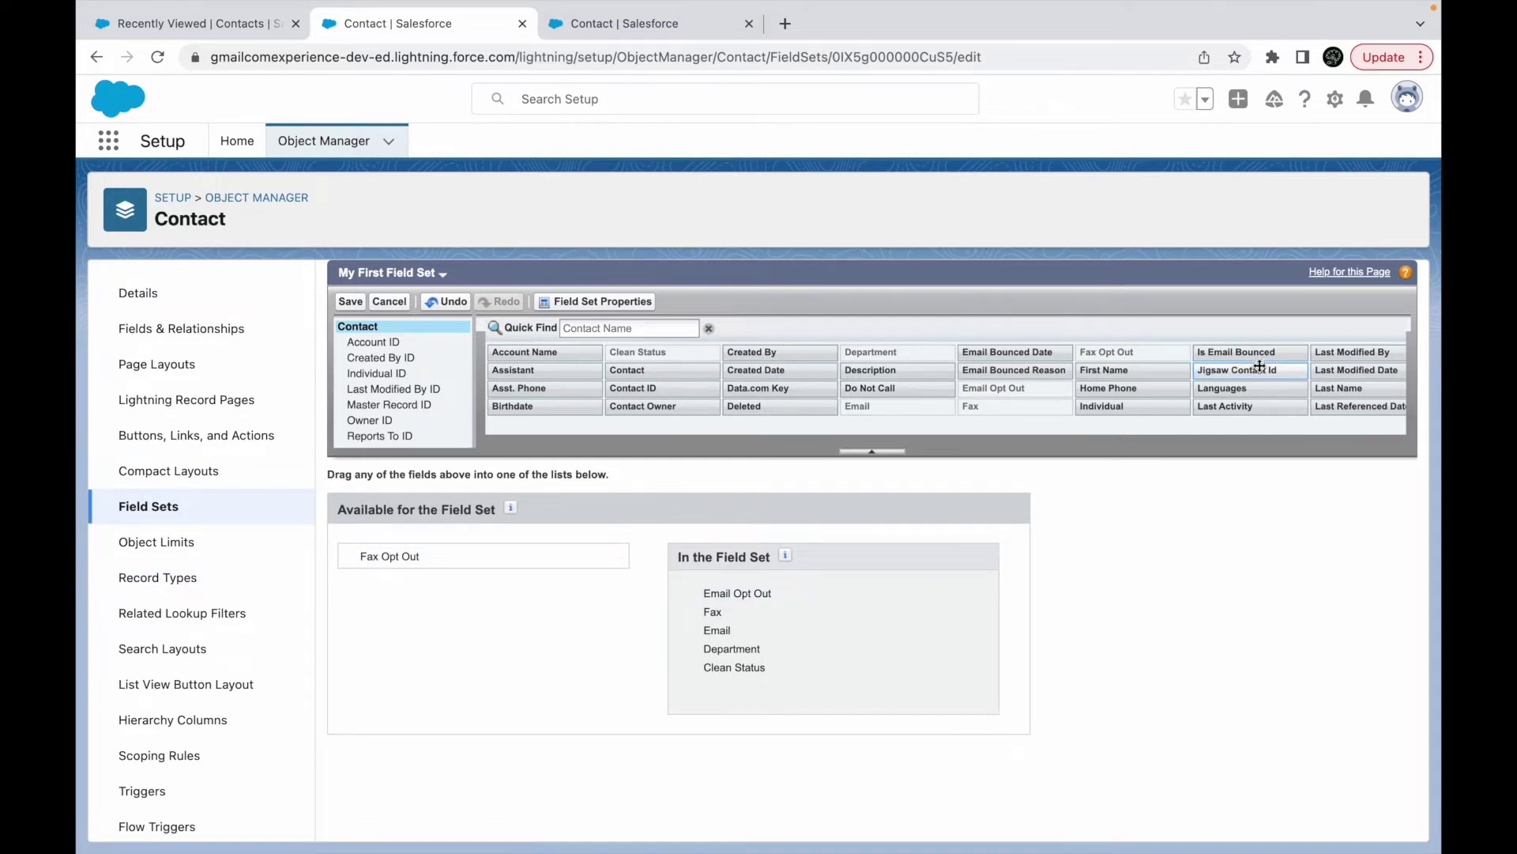
pyautogui.moveTo(1235, 395); pyautogui.dragTo(468, 557)
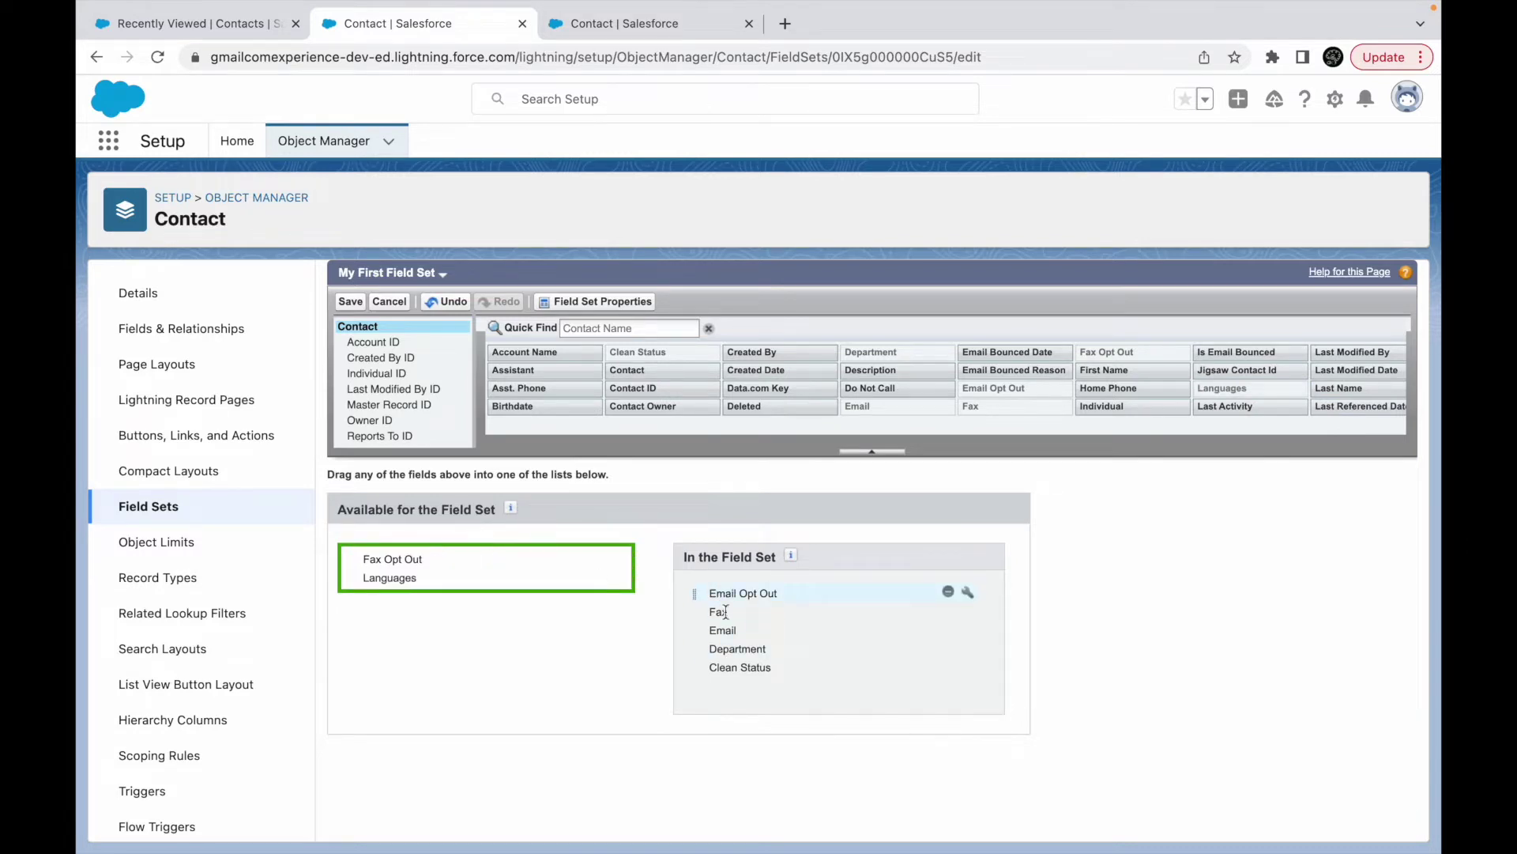
pyautogui.click(350, 301)
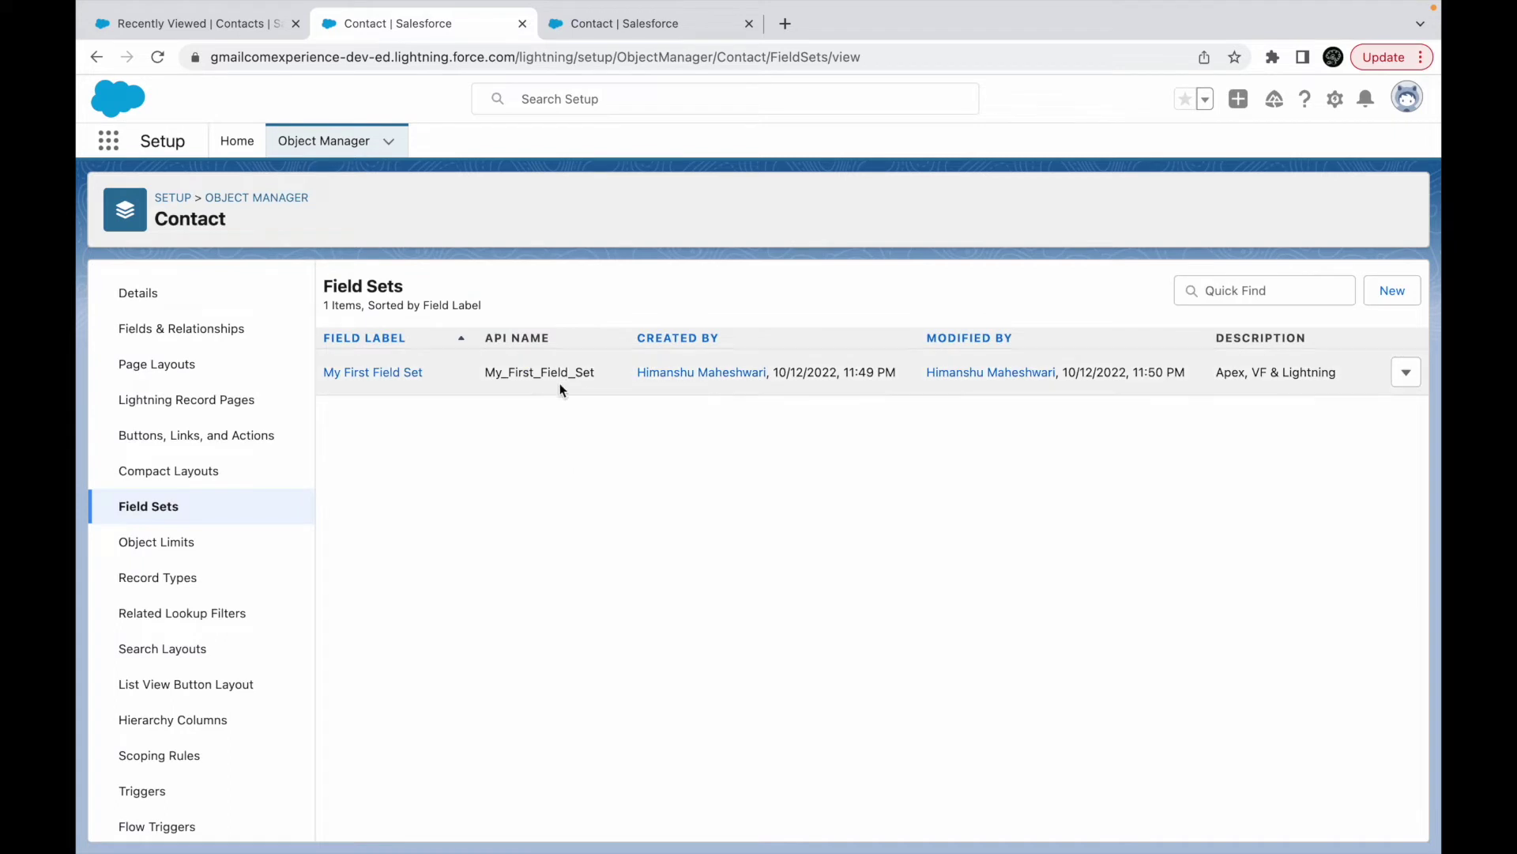
pyautogui.doubleClick(543, 366)
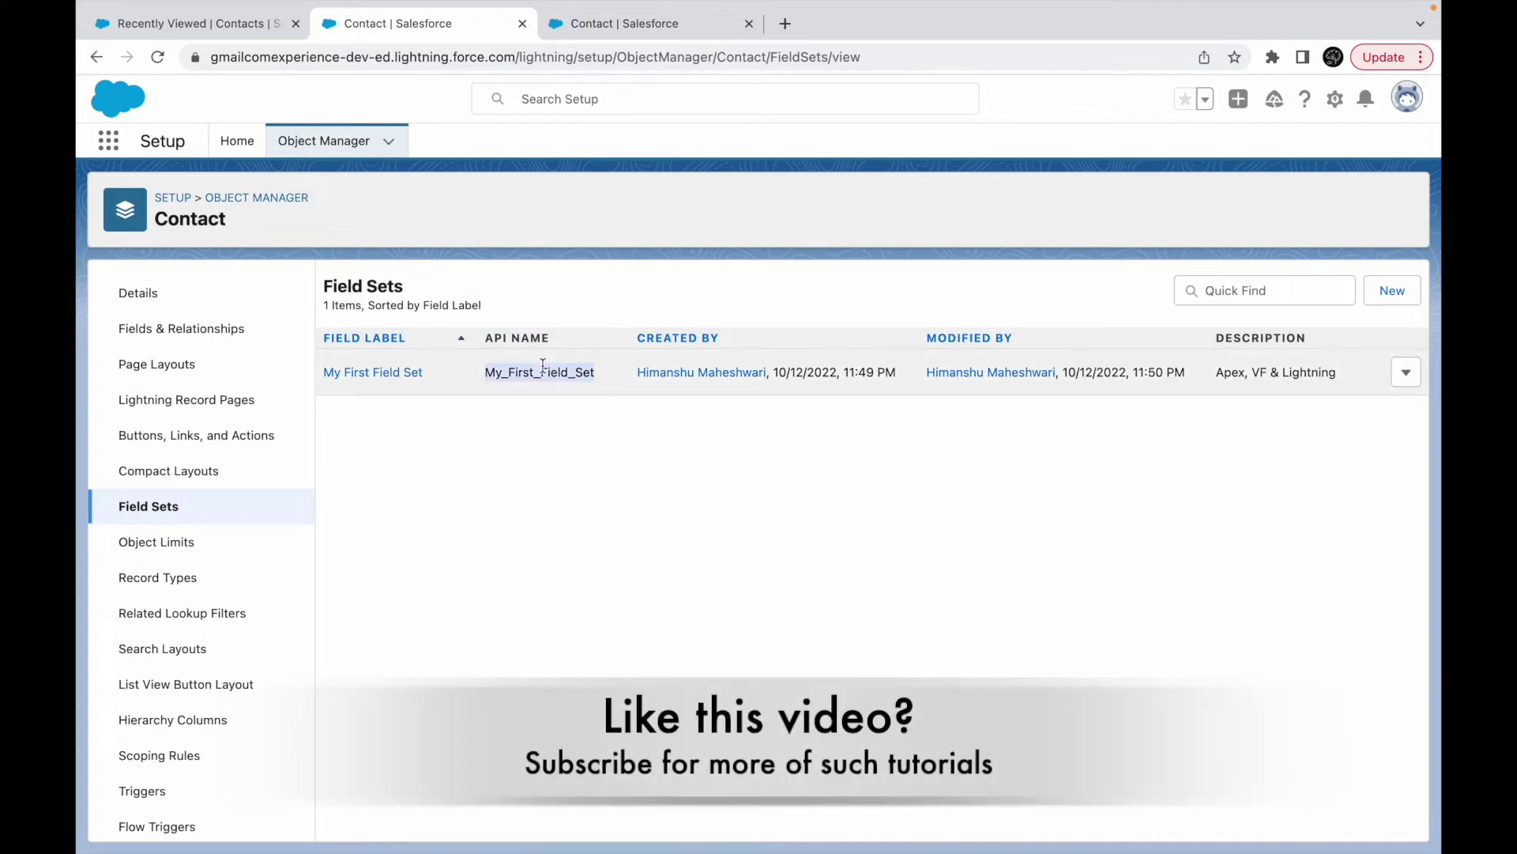
pyautogui.click(605, 498)
pyautogui.click(1336, 103)
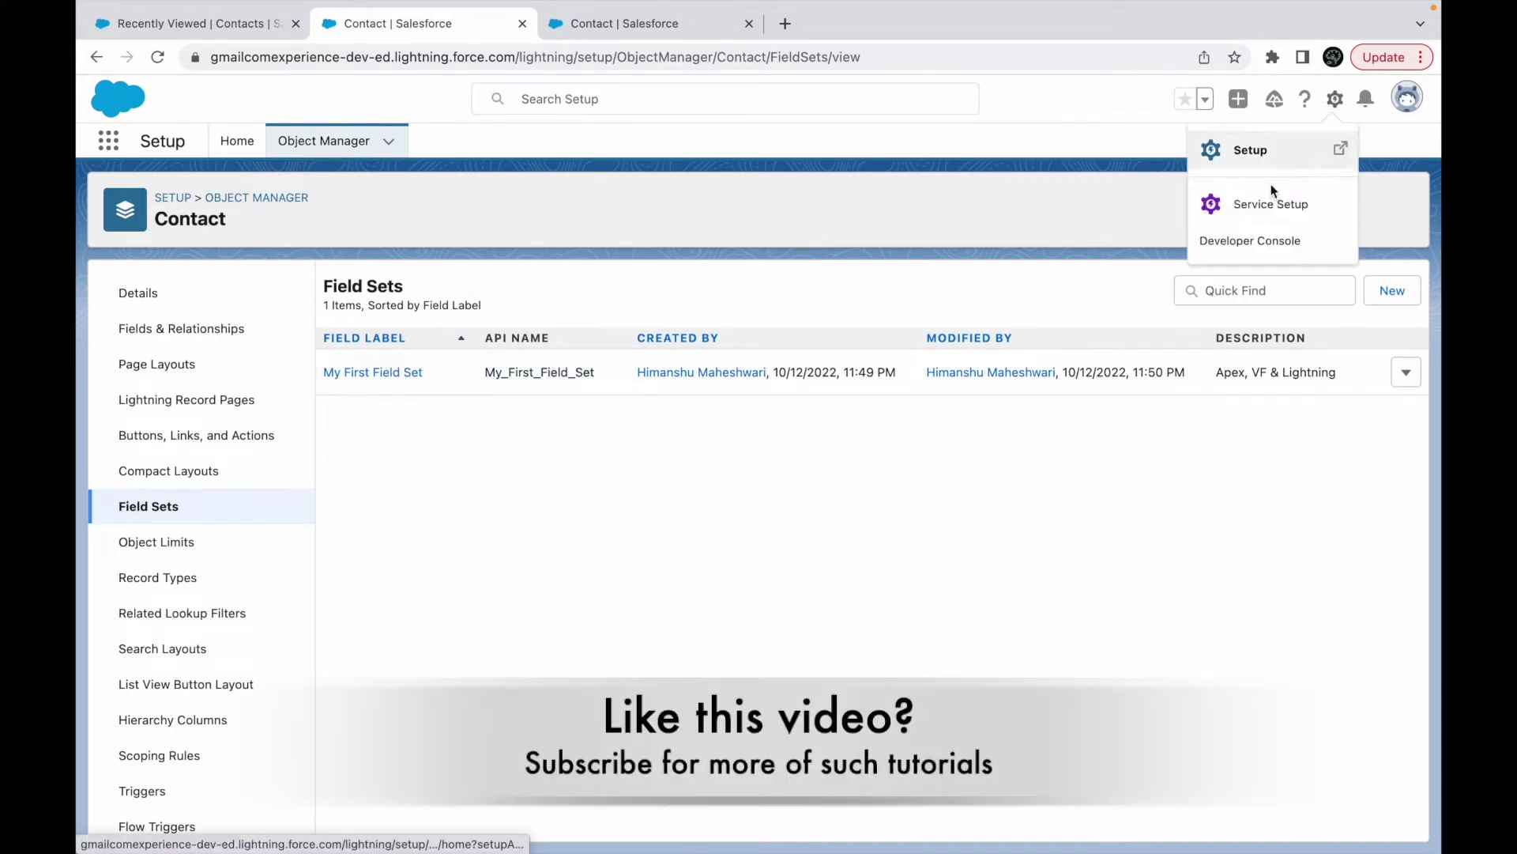
# Open the Developer Console from the Setup menu
pyautogui.click(1245, 237)
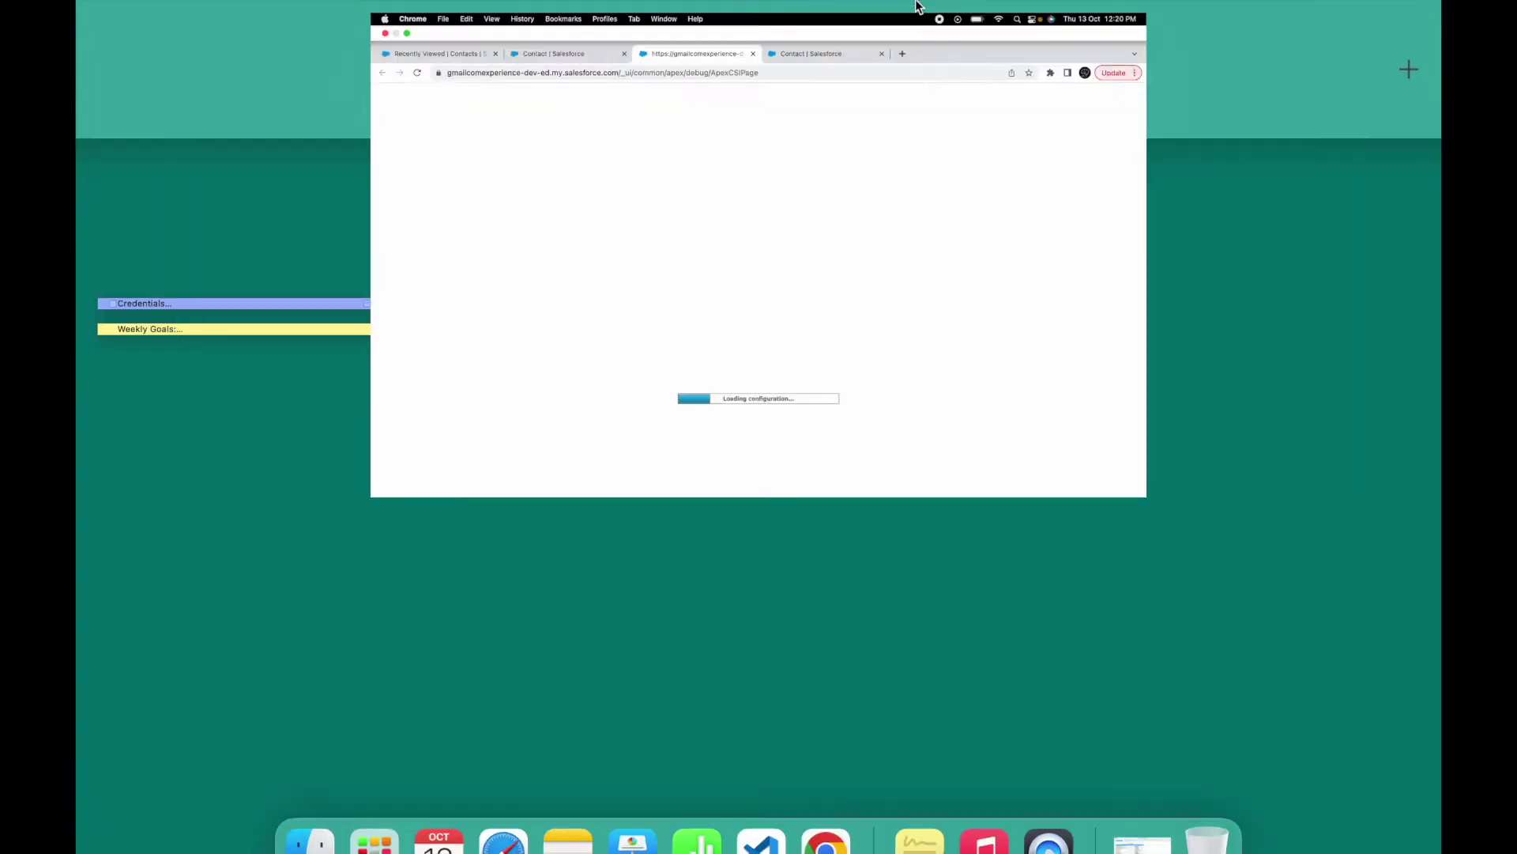
pyautogui.click(903, 91)
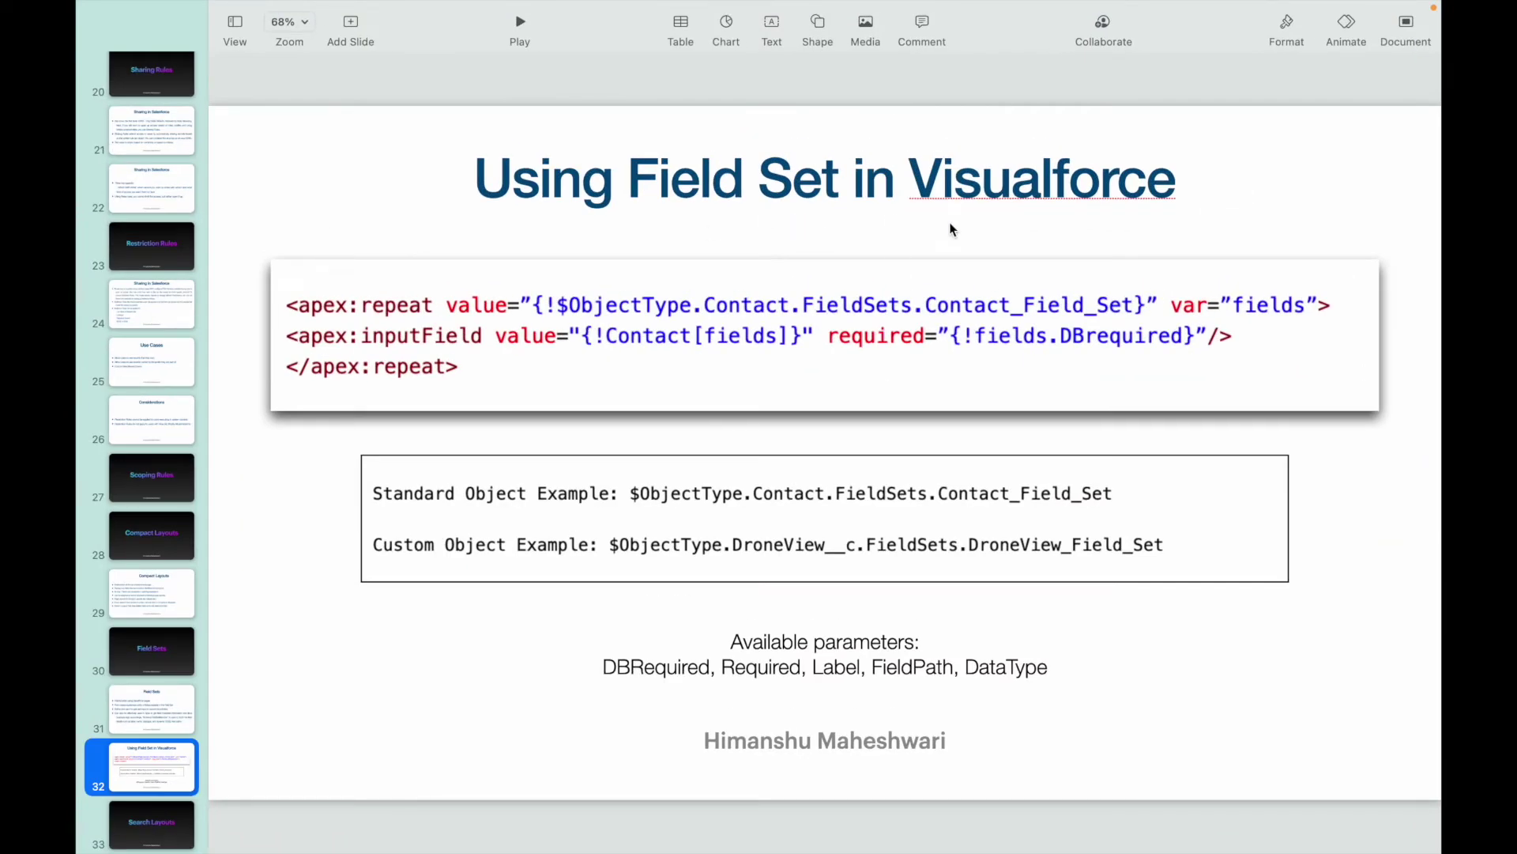
pyautogui.moveTo(746, 6)
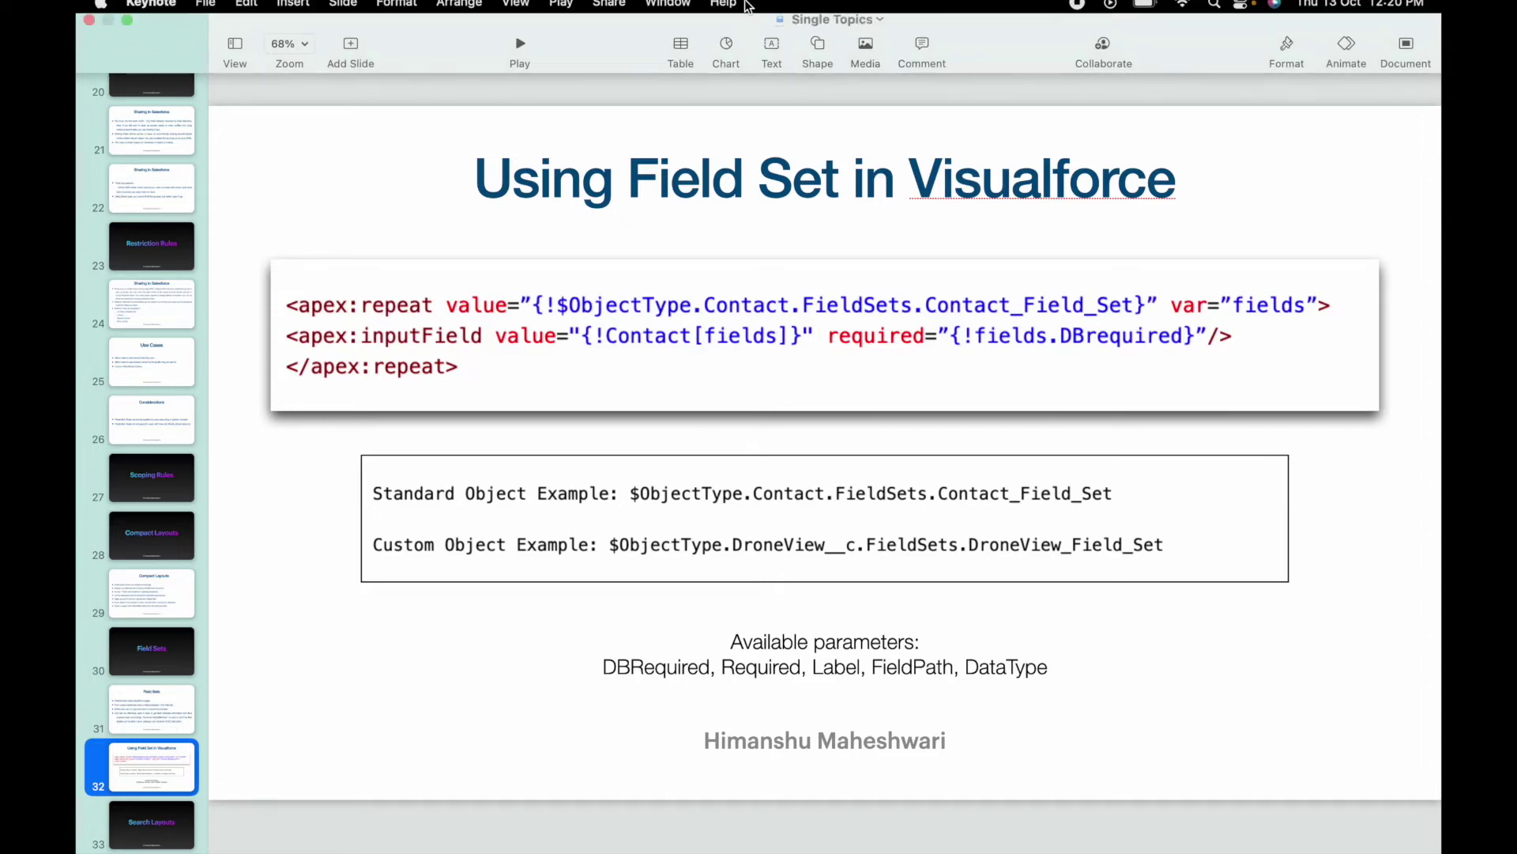
pyautogui.hotkey('ctrl', 'Up')
pyautogui.click(755, 63)
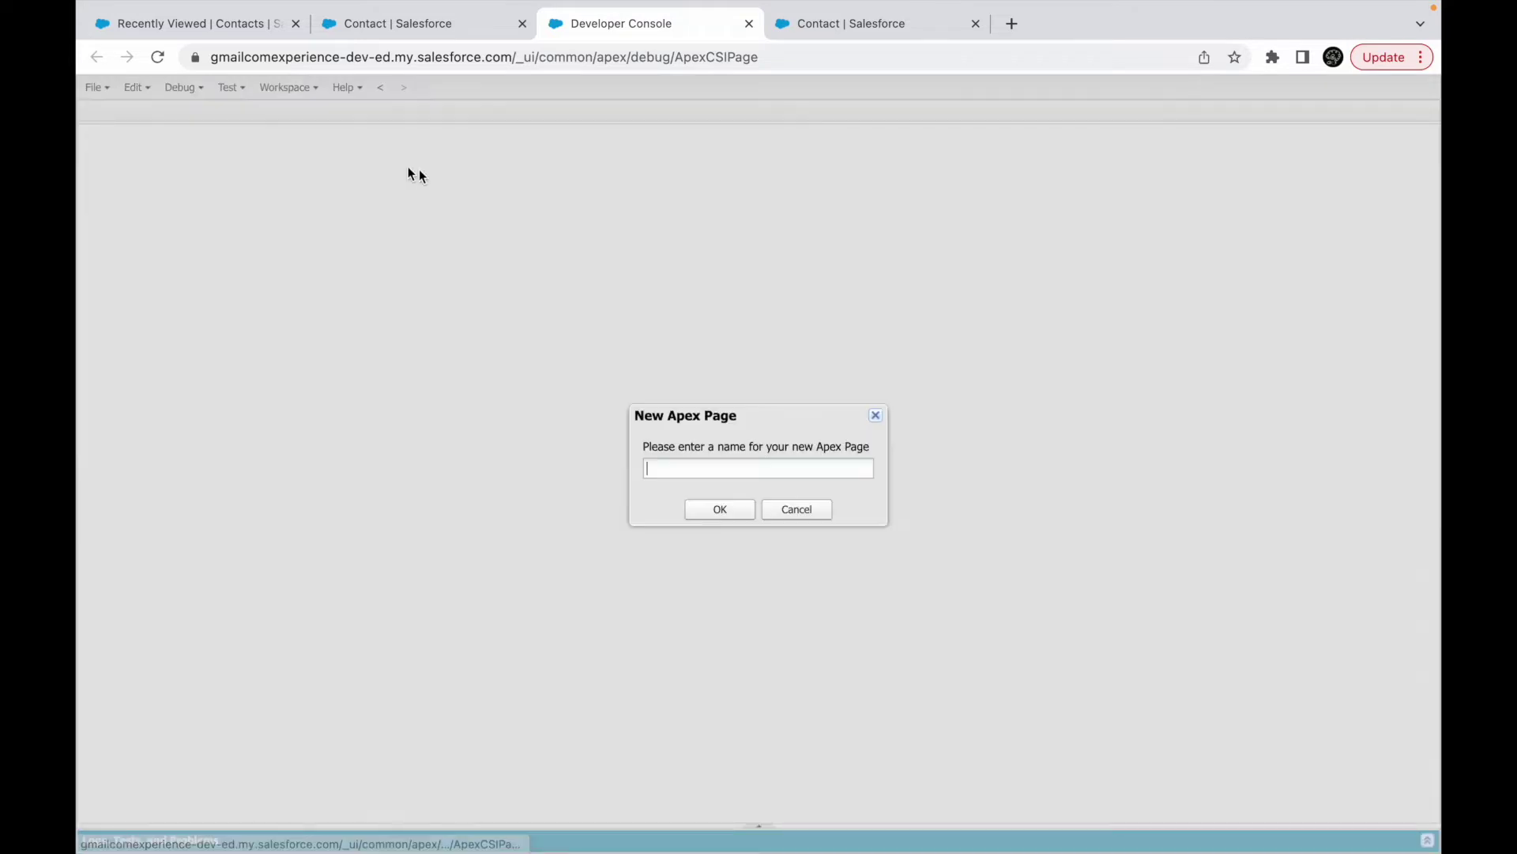
# Create Visualforce page FieldSetDemo and add a blank line inside its page tags
pyautogui.write('Field')
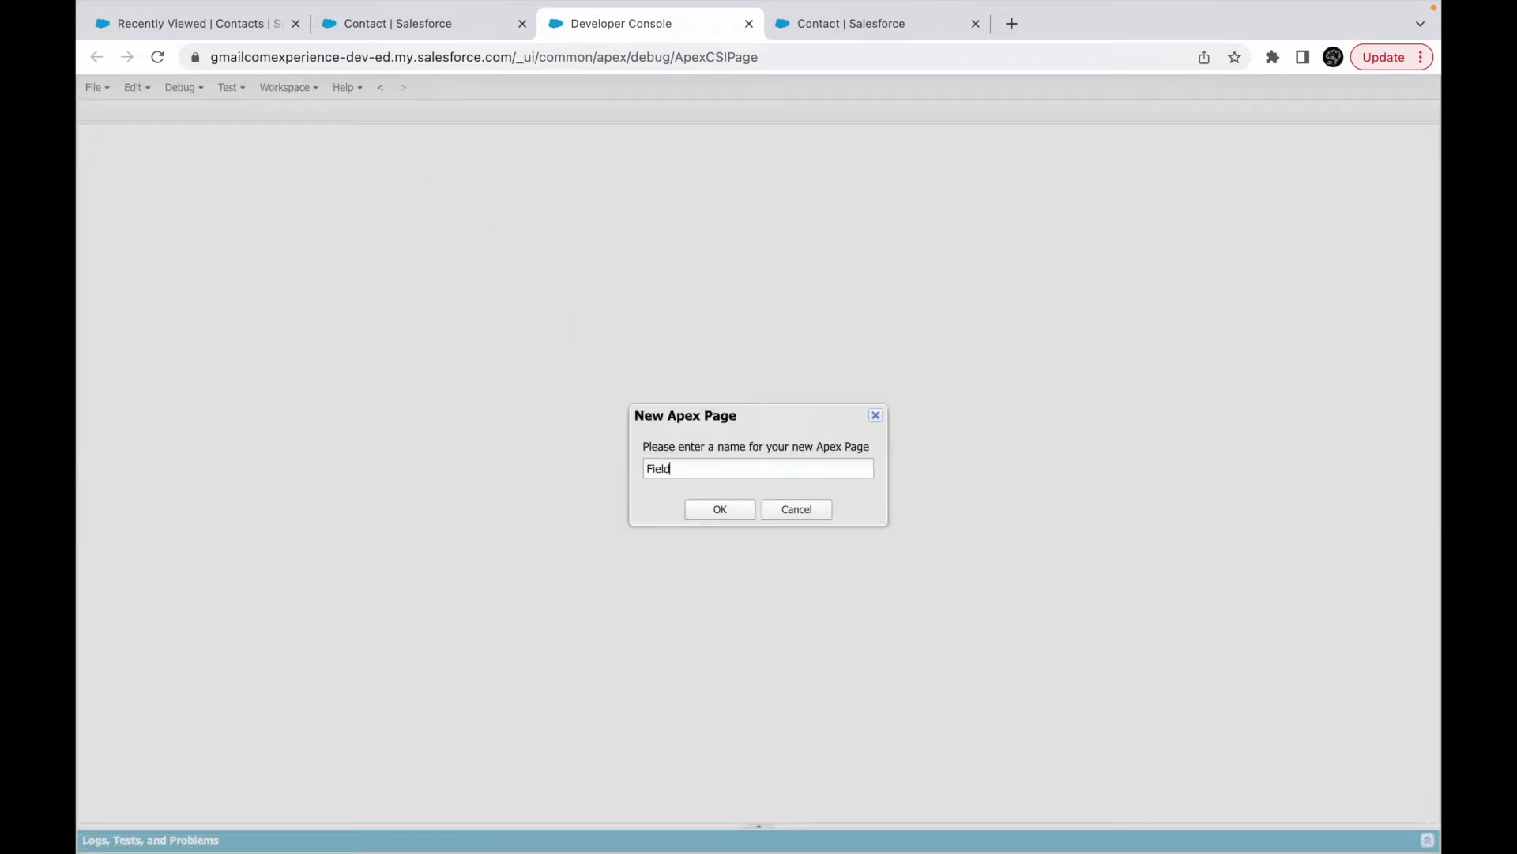
pyautogui.write('SetDemo')
pyautogui.press('Return')
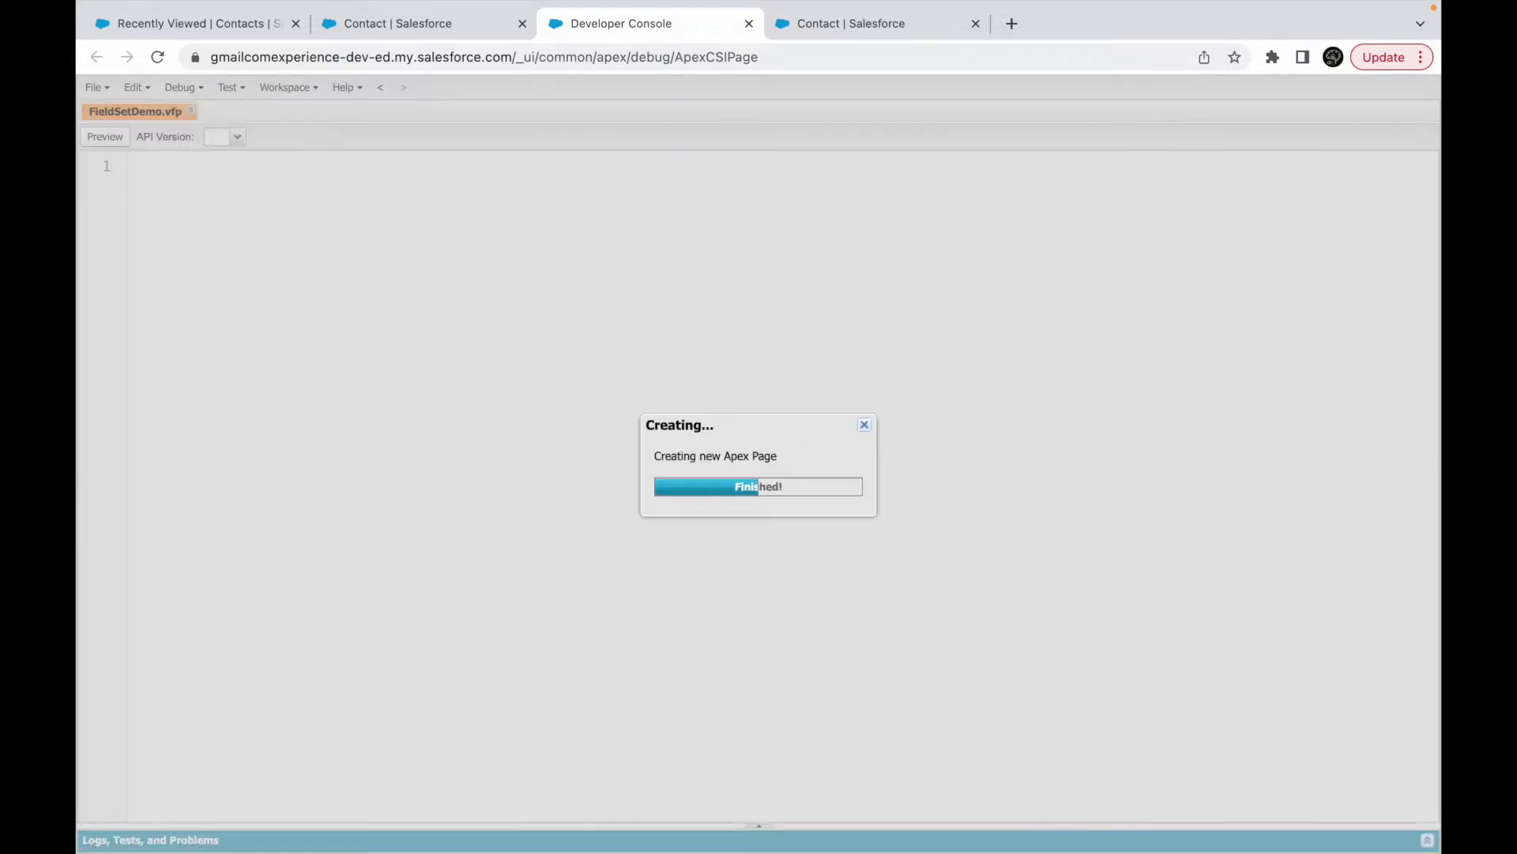
pyautogui.click(337, 167)
pyautogui.press('Return')
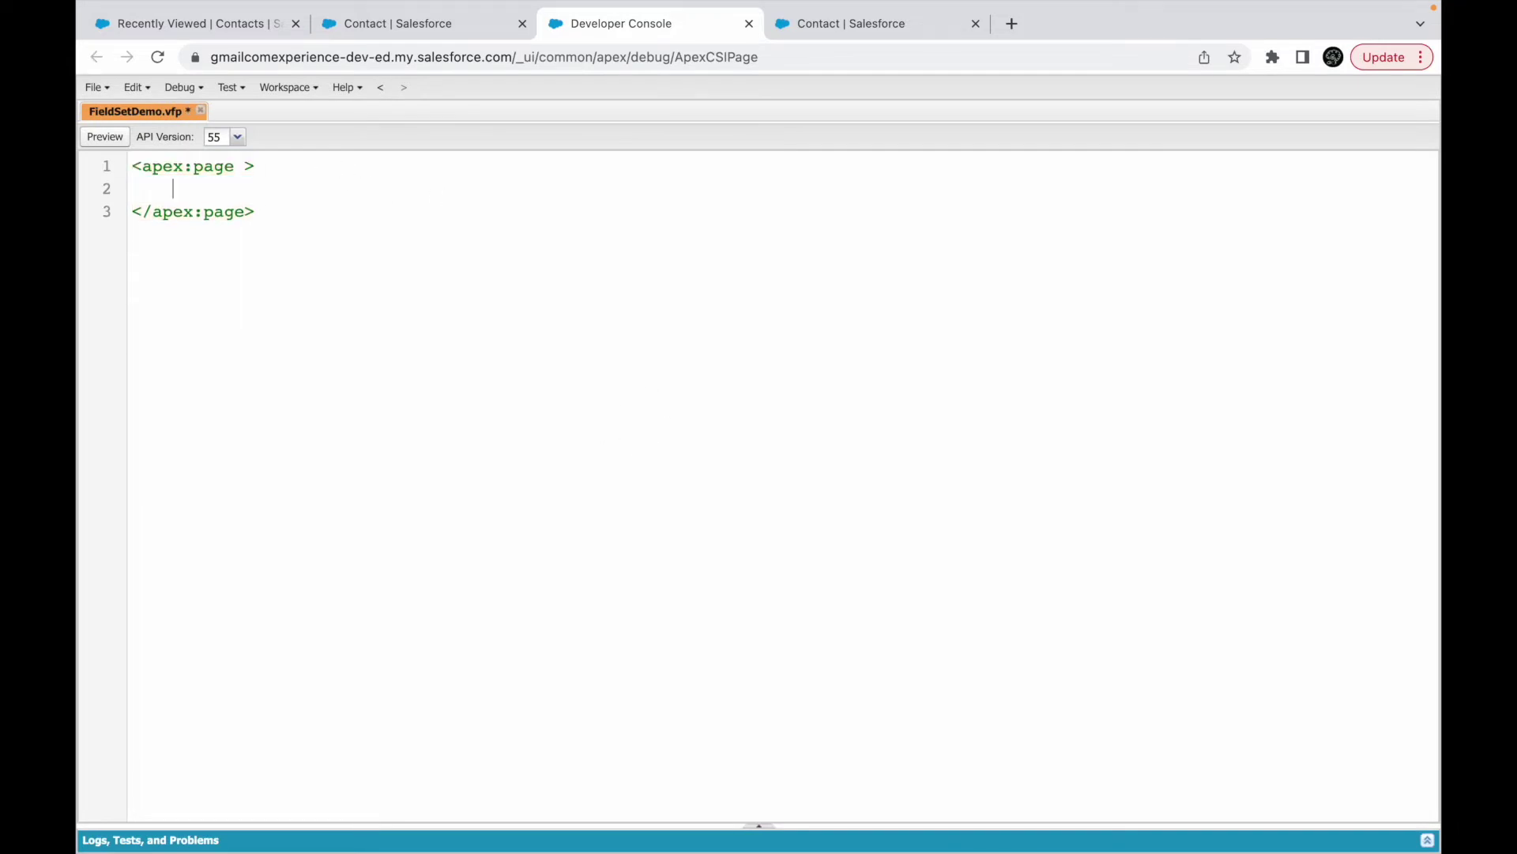
pyautogui.hotkey('ctrl', 'Up')
pyautogui.click(874, 75)
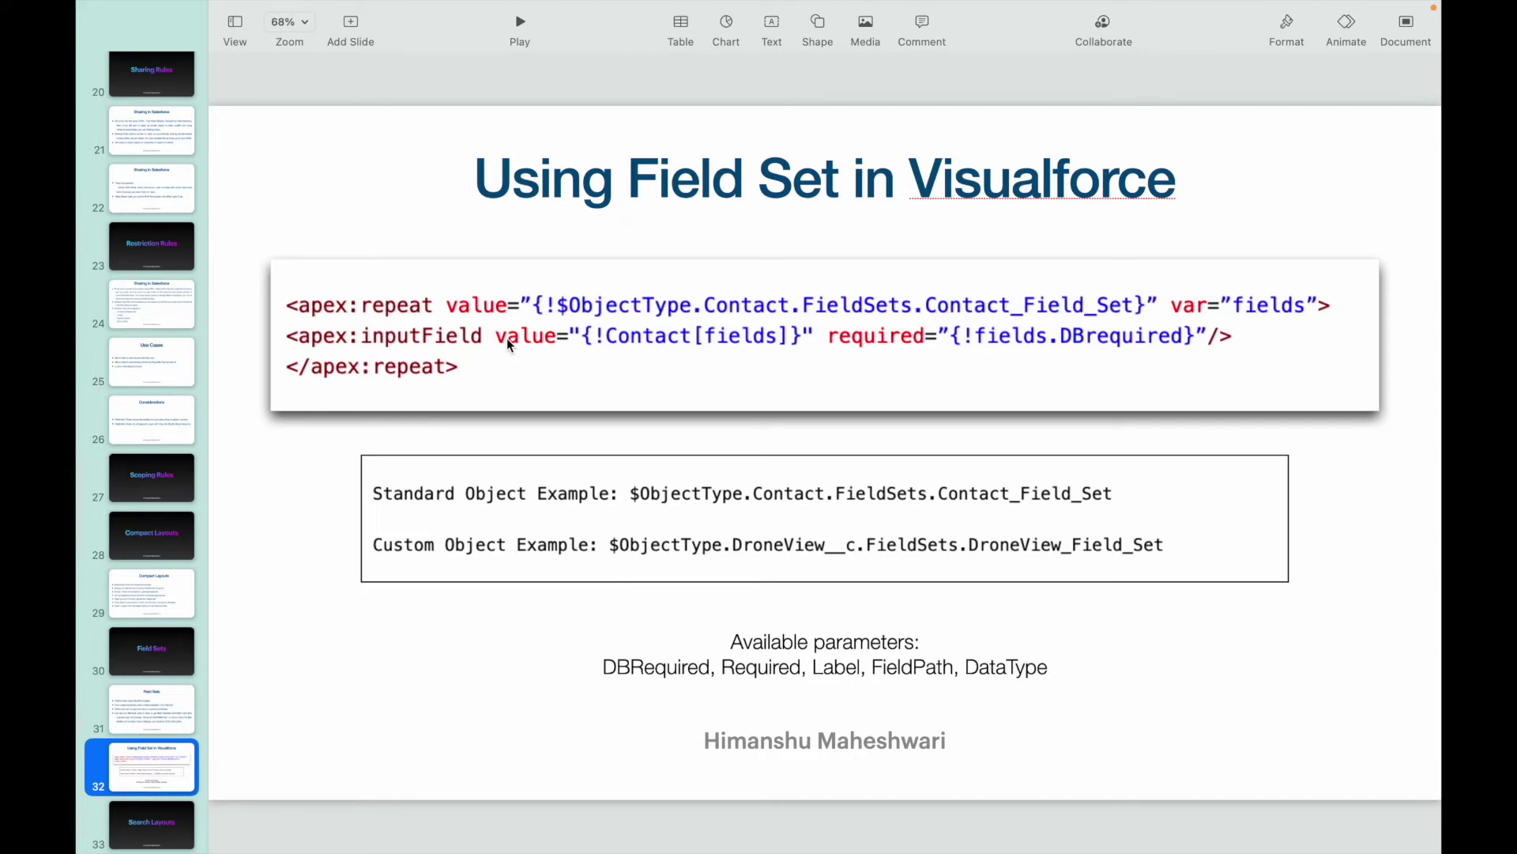
# Return from the field set slide to the FieldSetDemo code in Developer Console
pyautogui.hotkey('ctrl', 'Left')
# Insert an apex:repeat tag pair with value="" and var="fields" and open a line inside
pyautogui.write('<a')
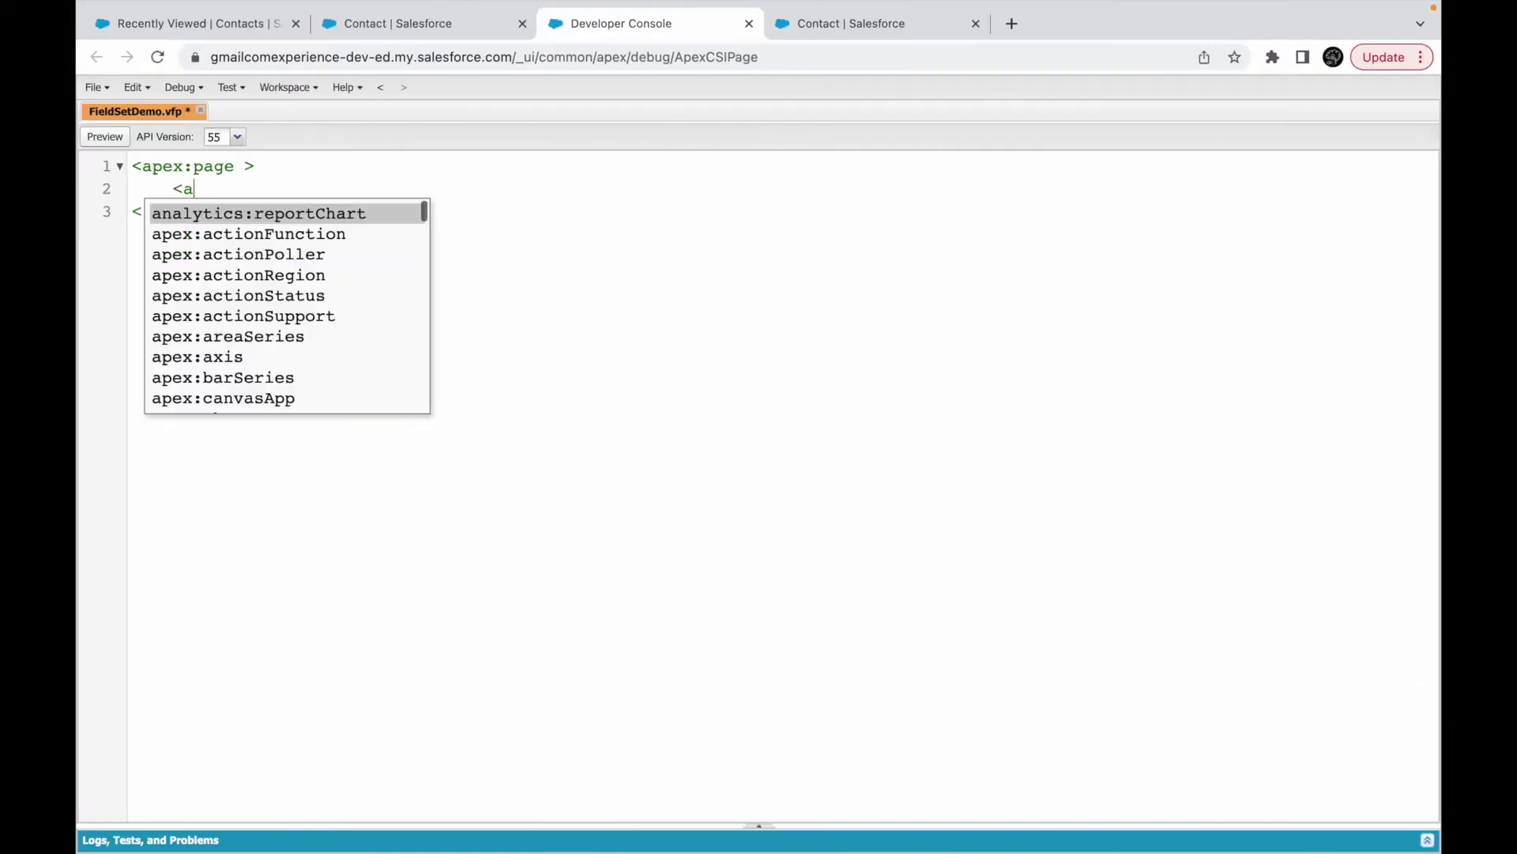
pyautogui.write('pex:re')
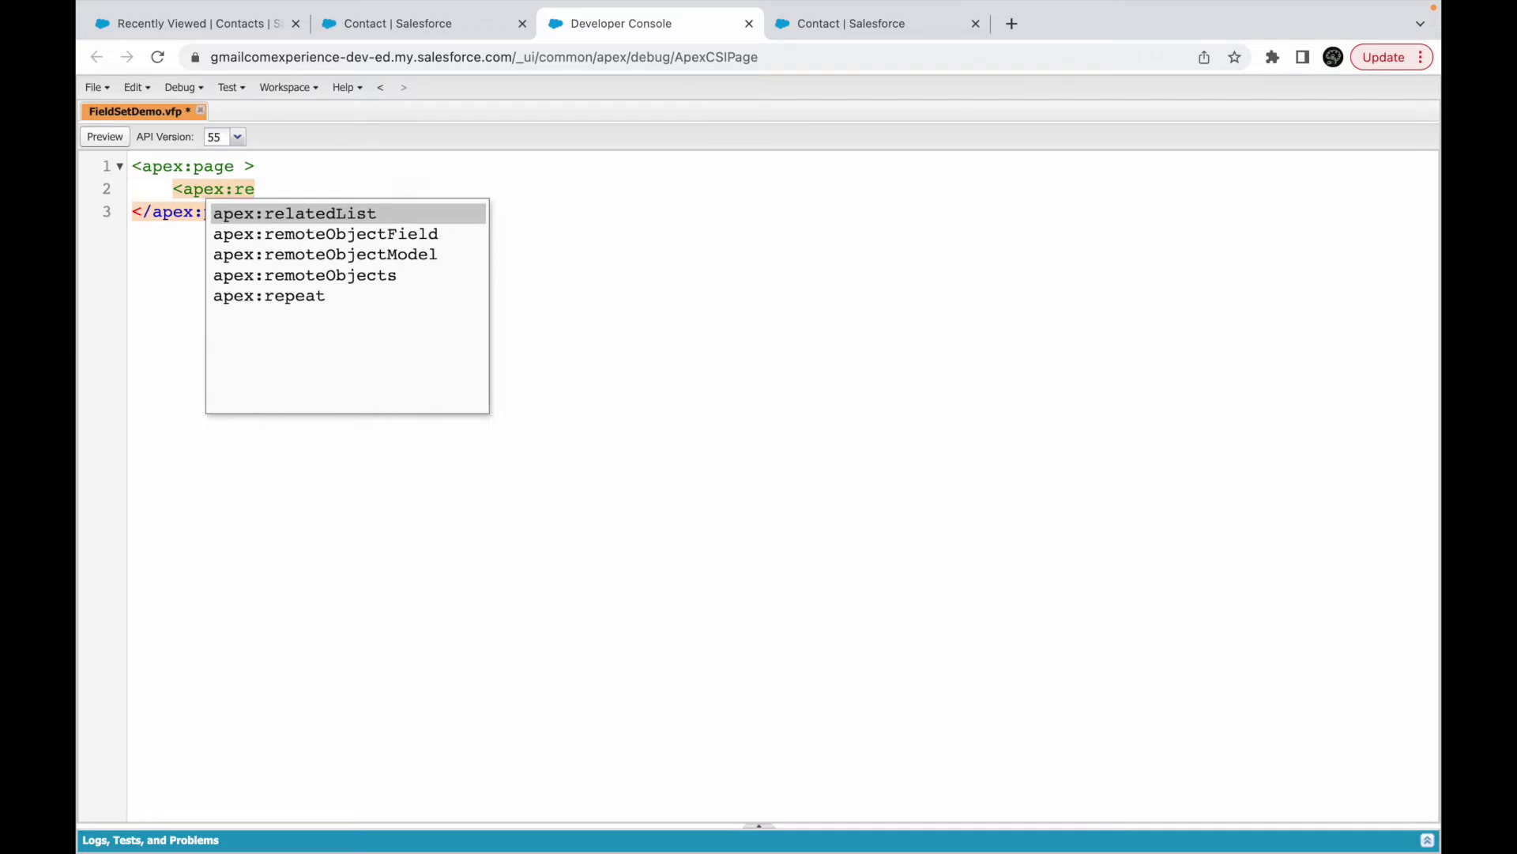
pyautogui.press('Down')
pyautogui.press('Down')
pyautogui.press('Down')
pyautogui.press('Down')
pyautogui.press('Return')
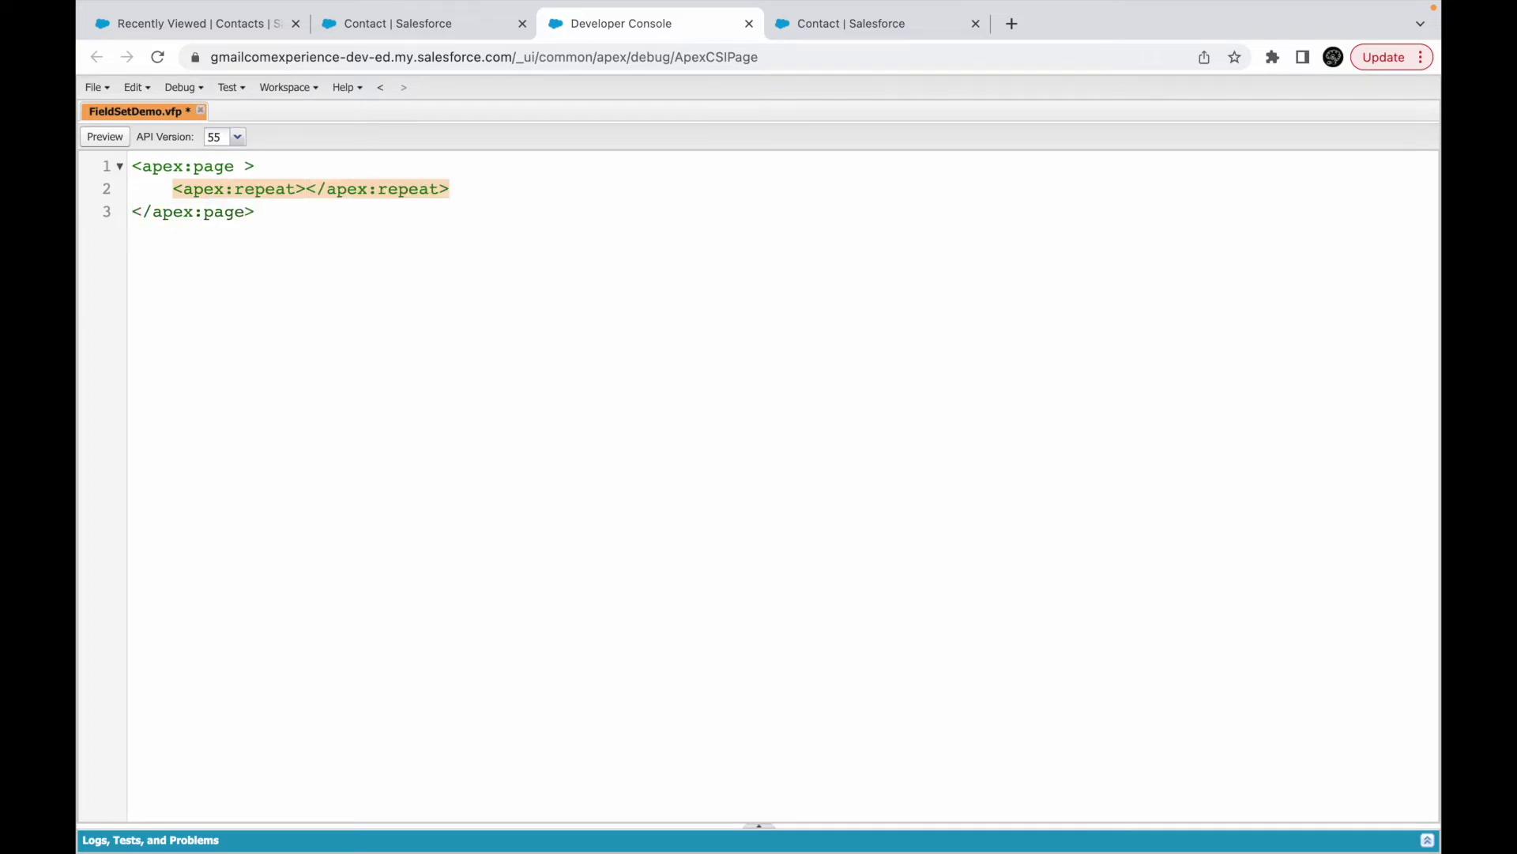
pyautogui.press('Return')
pyautogui.press('Left')
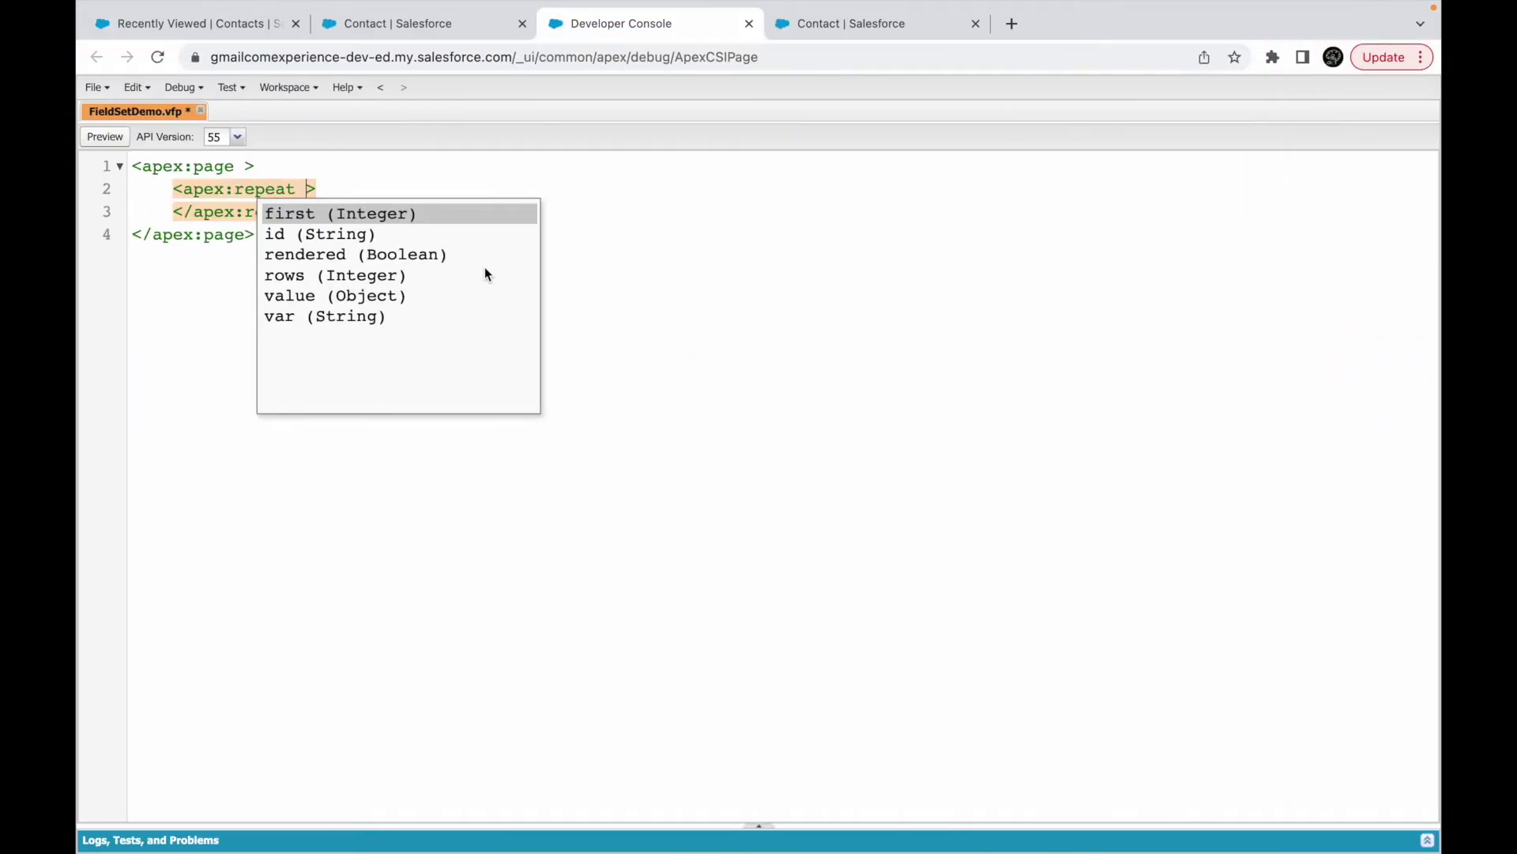
pyautogui.write('value=')
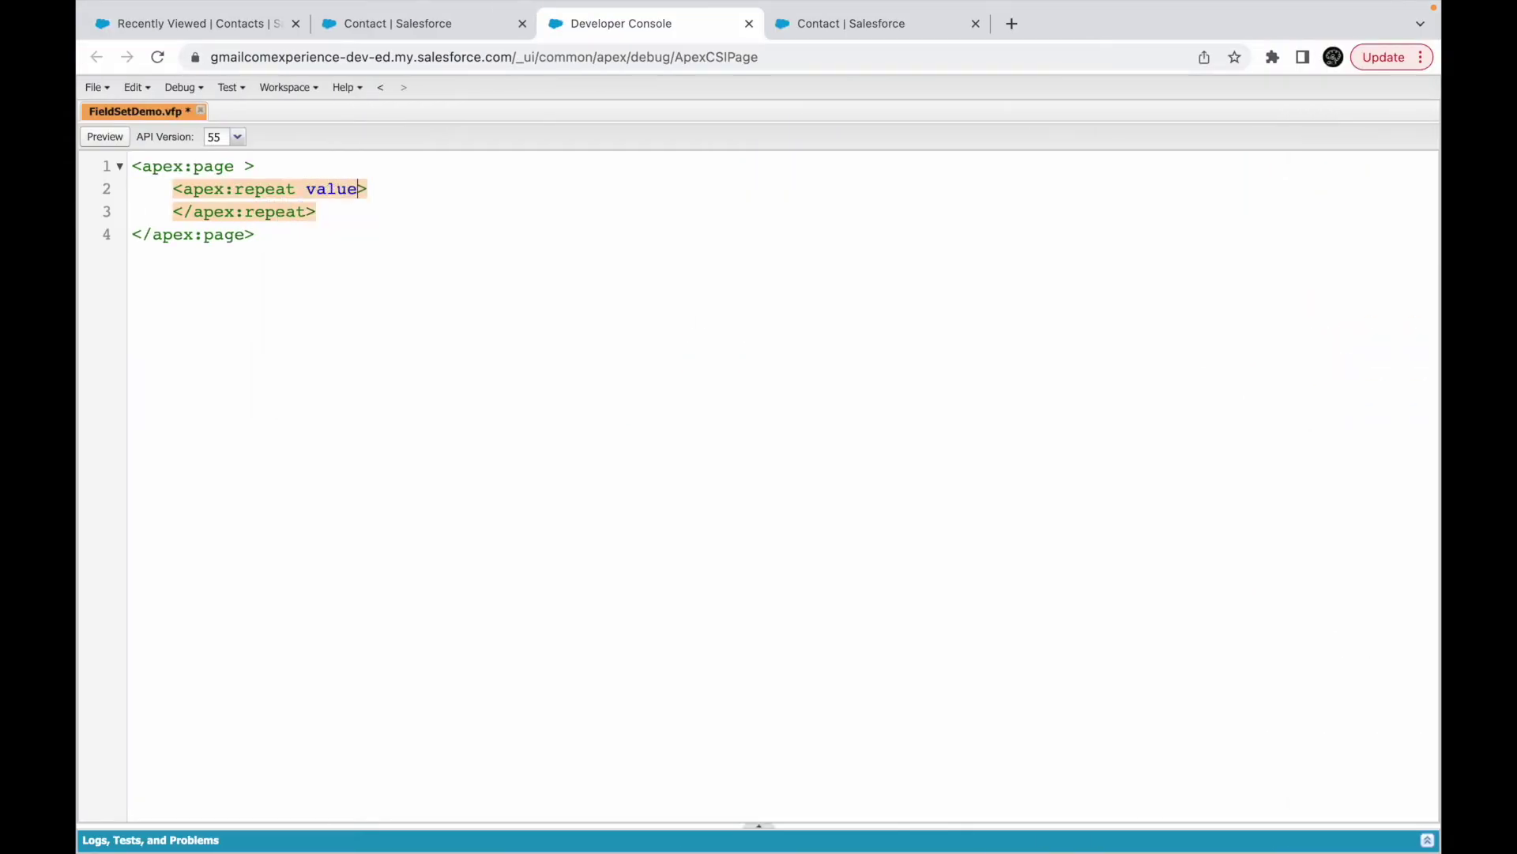
pyautogui.write('"" var=')
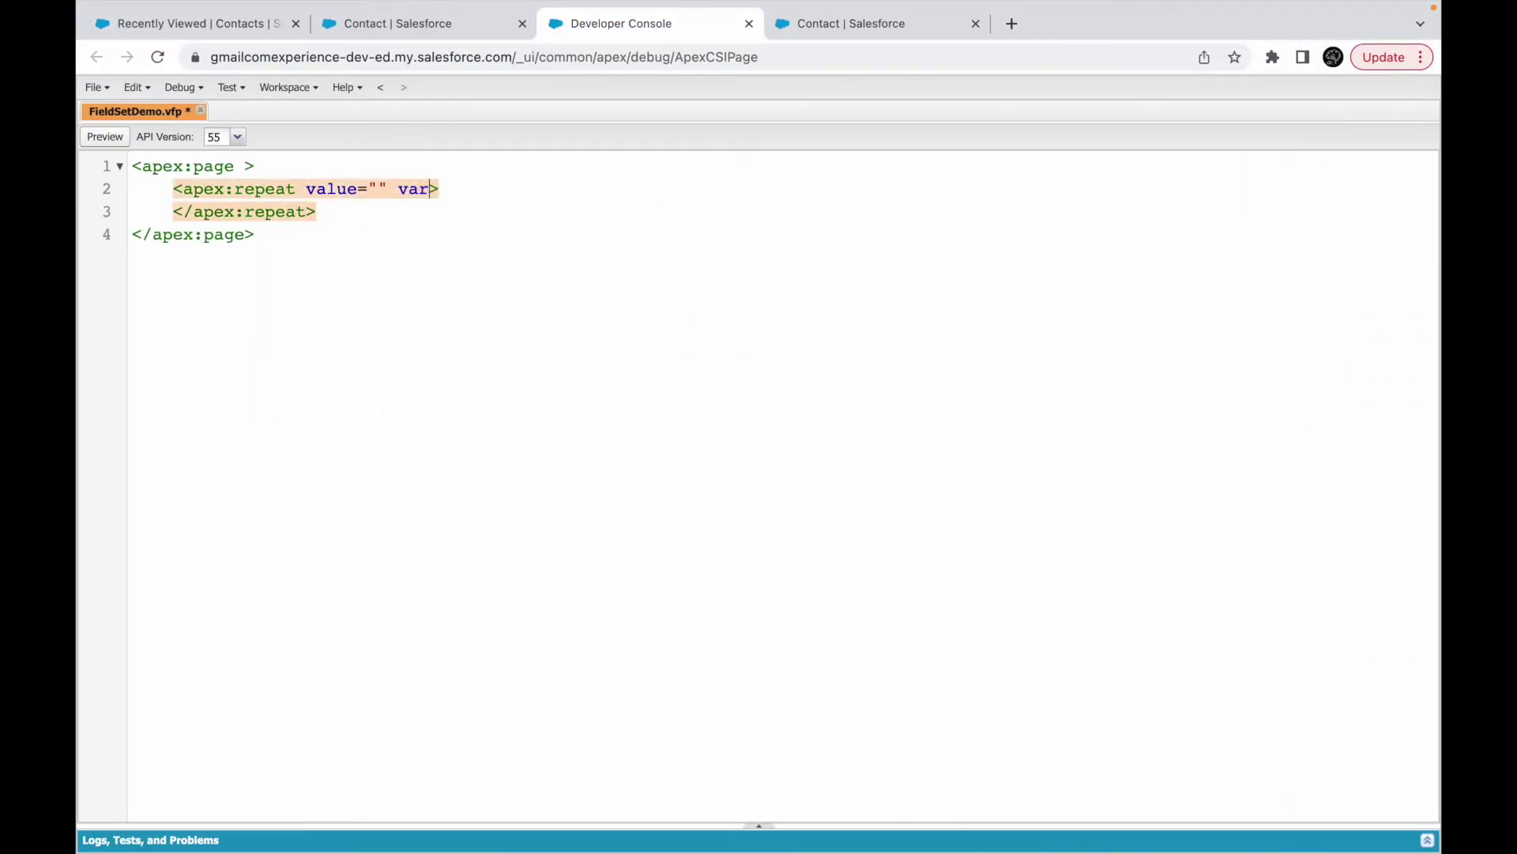
pyautogui.write('"')
pyautogui.write('fields')
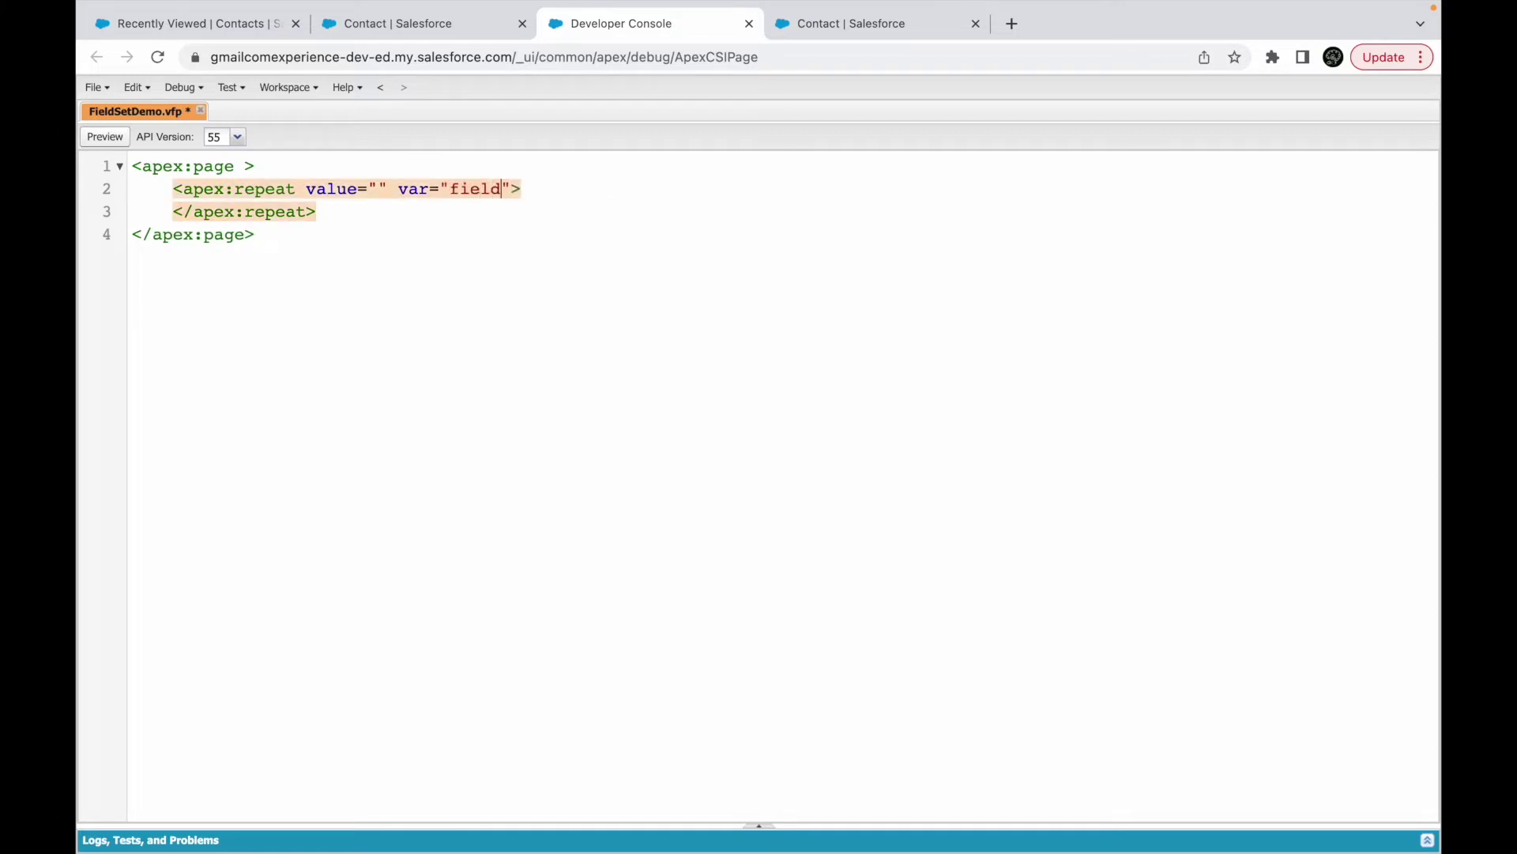
pyautogui.press('End')
pyautogui.press('Return')
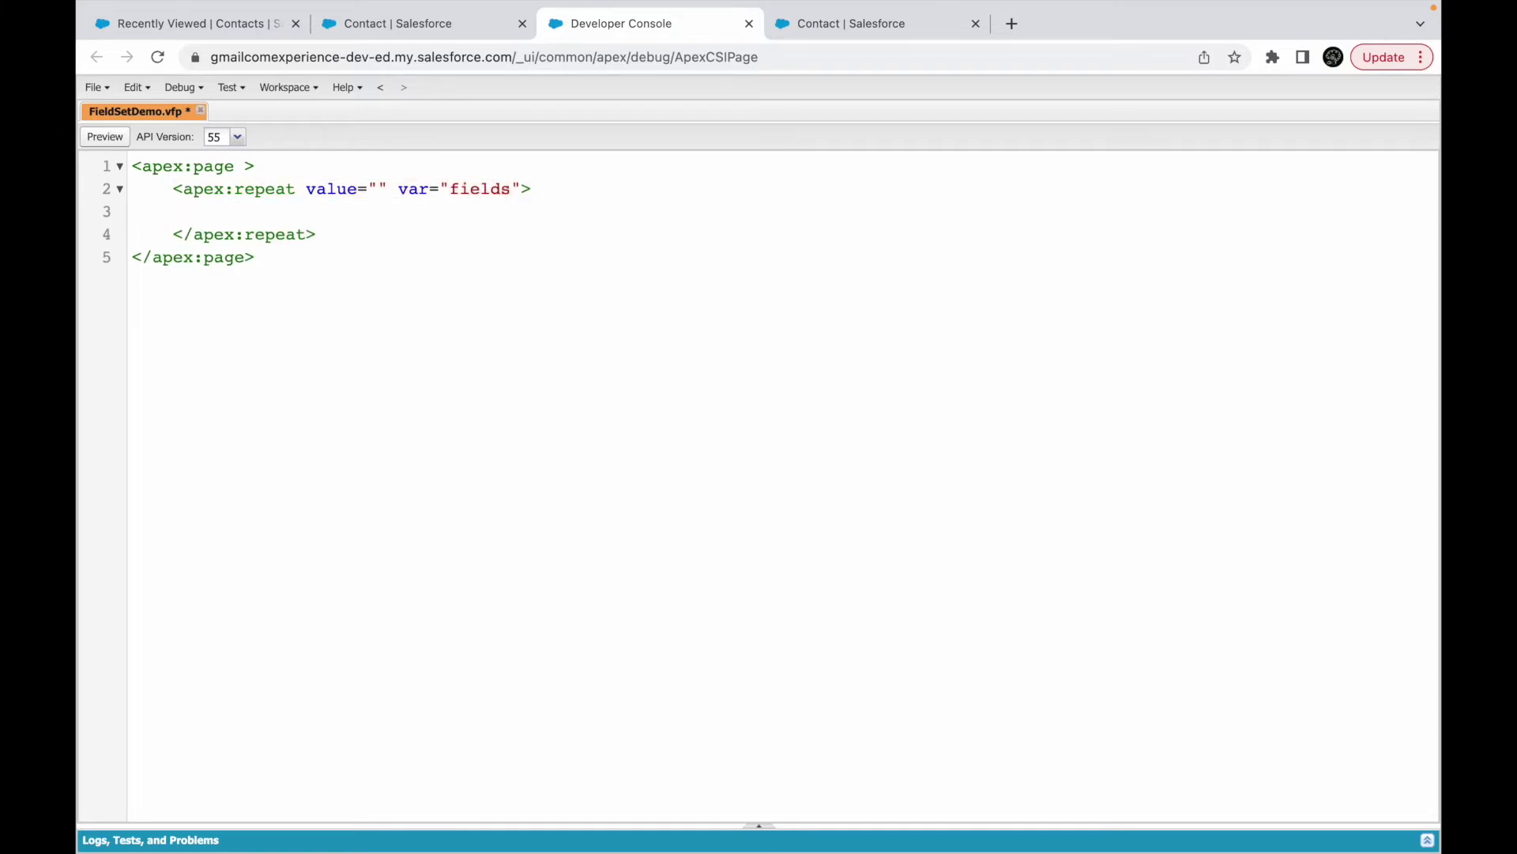
# Add an apex:inputField with empty name, value and required attributes inside the loop
pyautogui.write('<apex:')
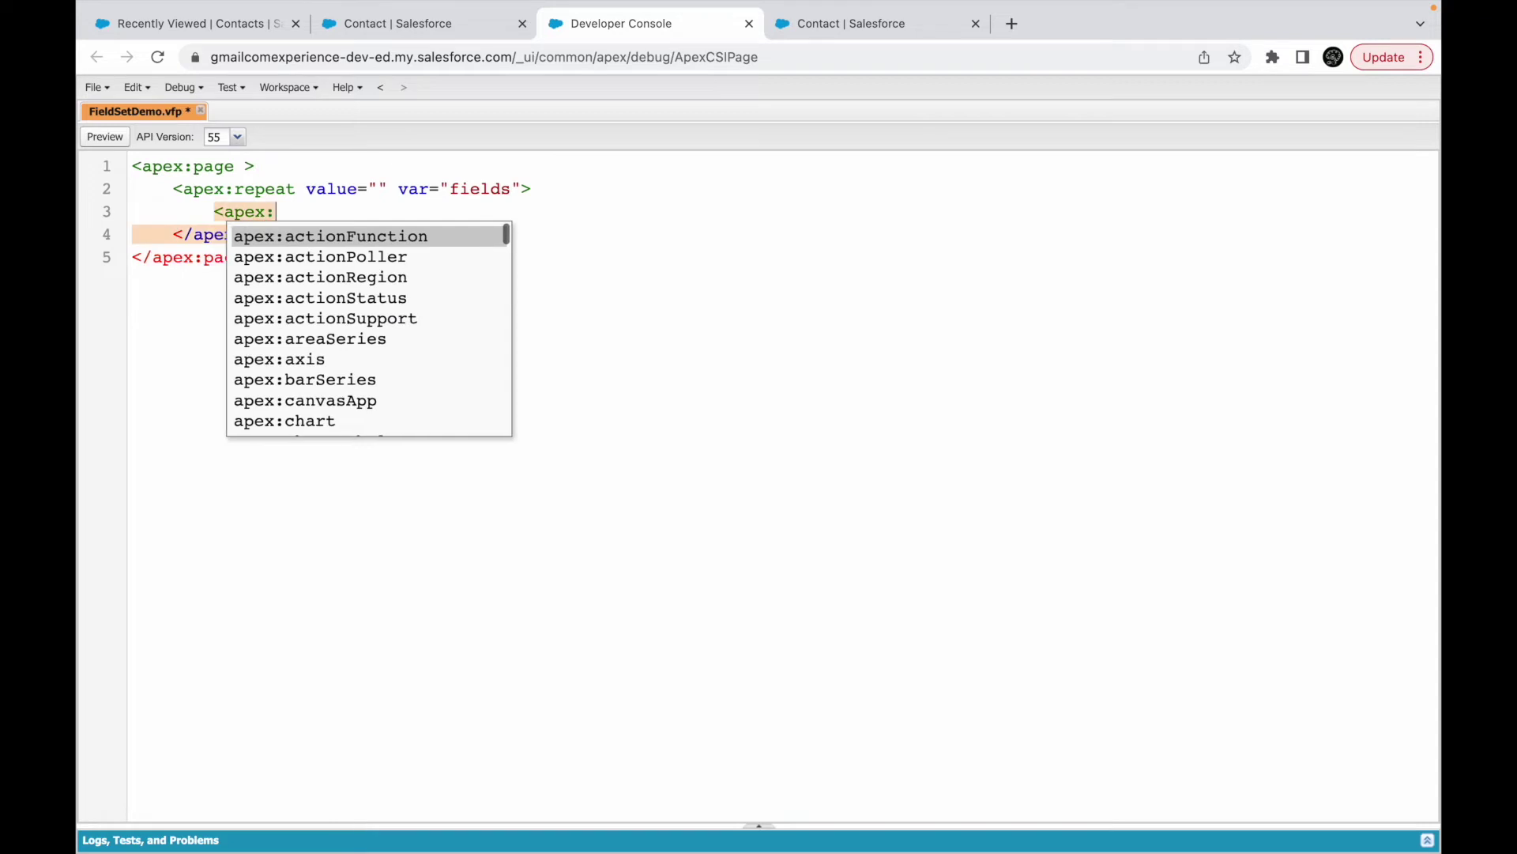
pyautogui.press('Escape')
pyautogui.press('BackSpace')
pyautogui.press('BackSpace')
pyautogui.press('BackSpace')
pyautogui.press('BackSpace')
pyautogui.press('BackSpace')
pyautogui.write('ape')
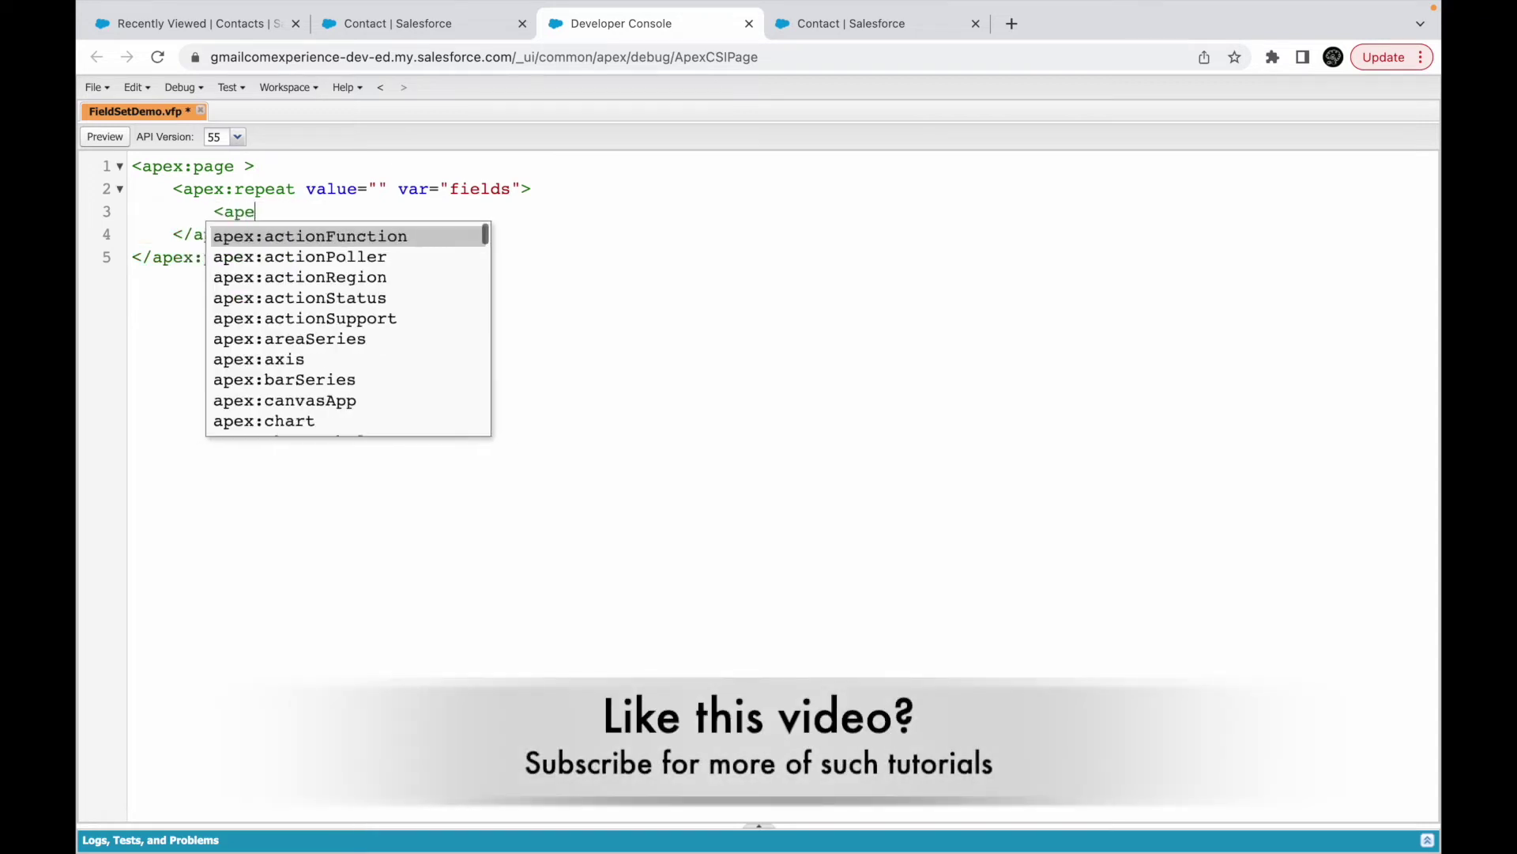
pyautogui.write('x:input')
pyautogui.press('BackSpace')
pyautogui.press('BackSpace')
pyautogui.press('BackSpace')
pyautogui.press('BackSpace')
pyautogui.press('BackSpace')
pyautogui.press('BackSpace')
pyautogui.press('BackSpace')
pyautogui.press('BackSpace')
pyautogui.press('BackSpace')
pyautogui.press('BackSpace')
pyautogui.write('=')
pyautogui.press('Left')
pyautogui.press('Left')
pyautogui.write('apex')
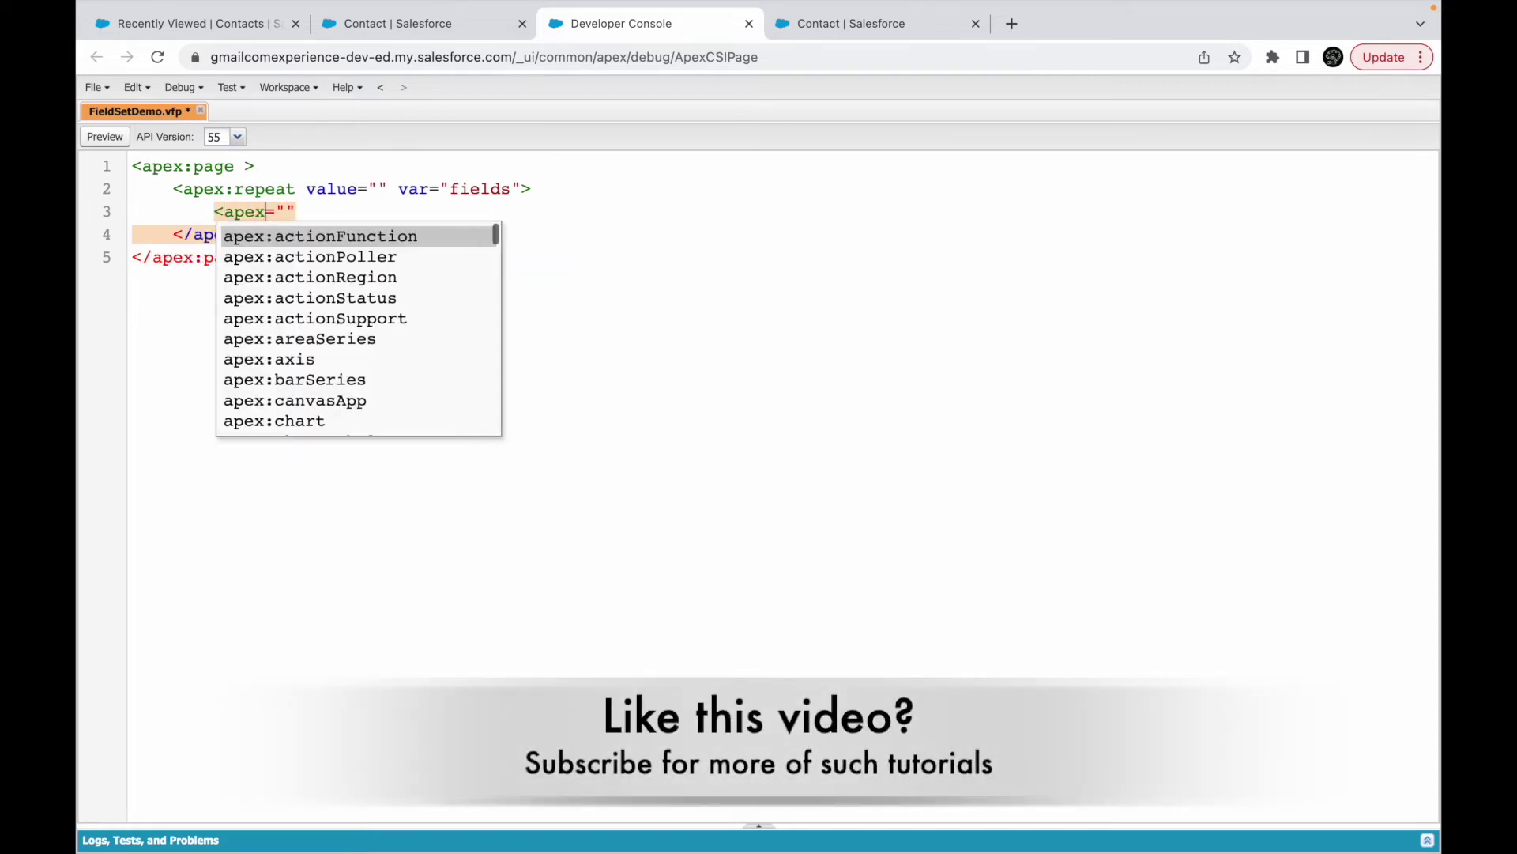
pyautogui.write(':input')
pyautogui.press('Return')
pyautogui.press('Escape')
pyautogui.write('name')
pyautogui.press('Delete')
pyautogui.press('Delete')
pyautogui.press('Delete')
pyautogui.write('>')
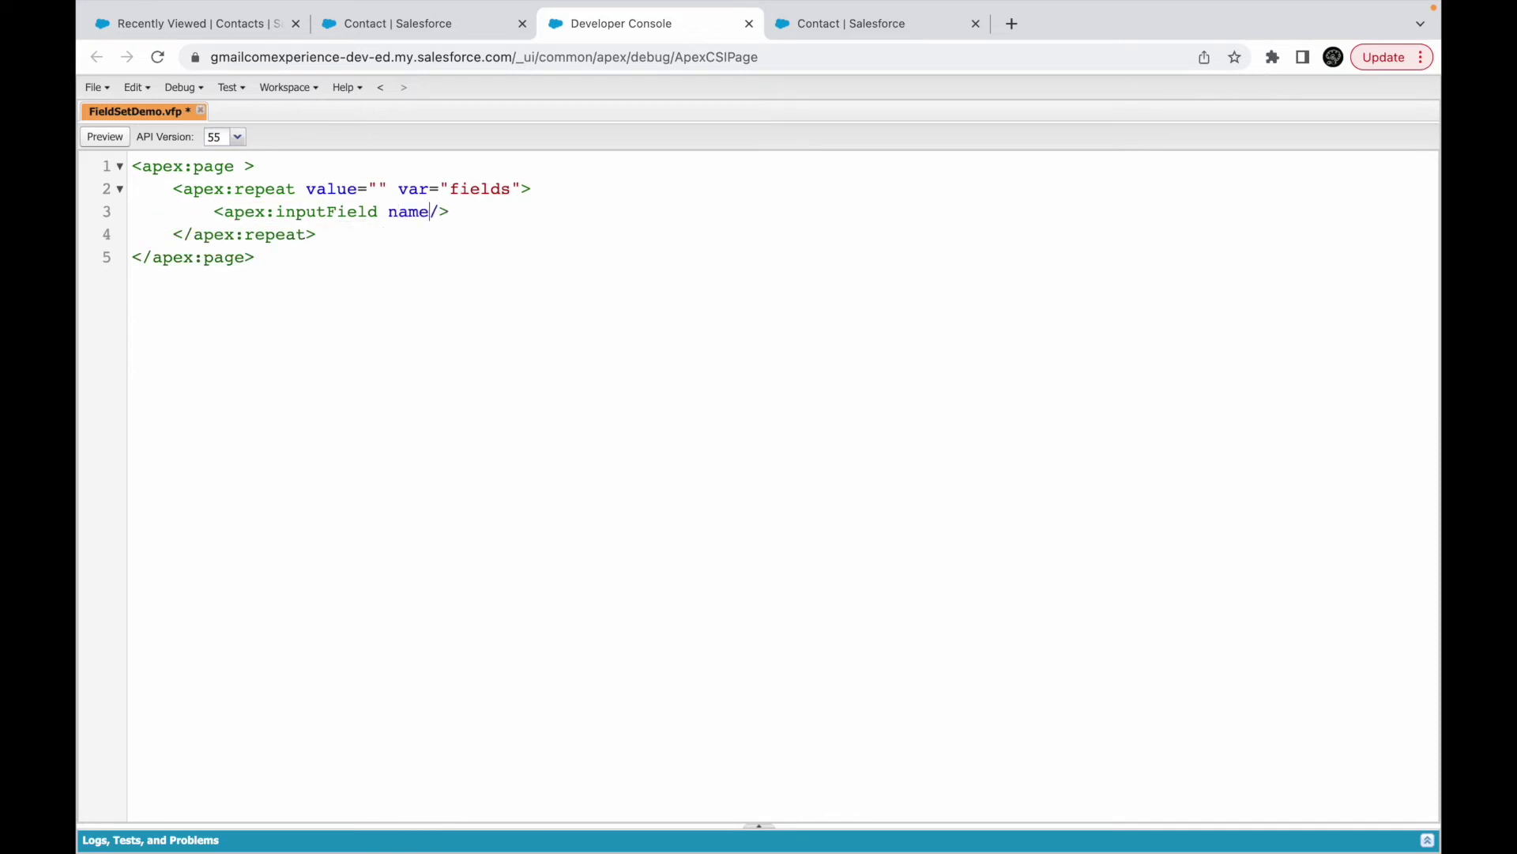
pyautogui.write('="" value="" required=""')
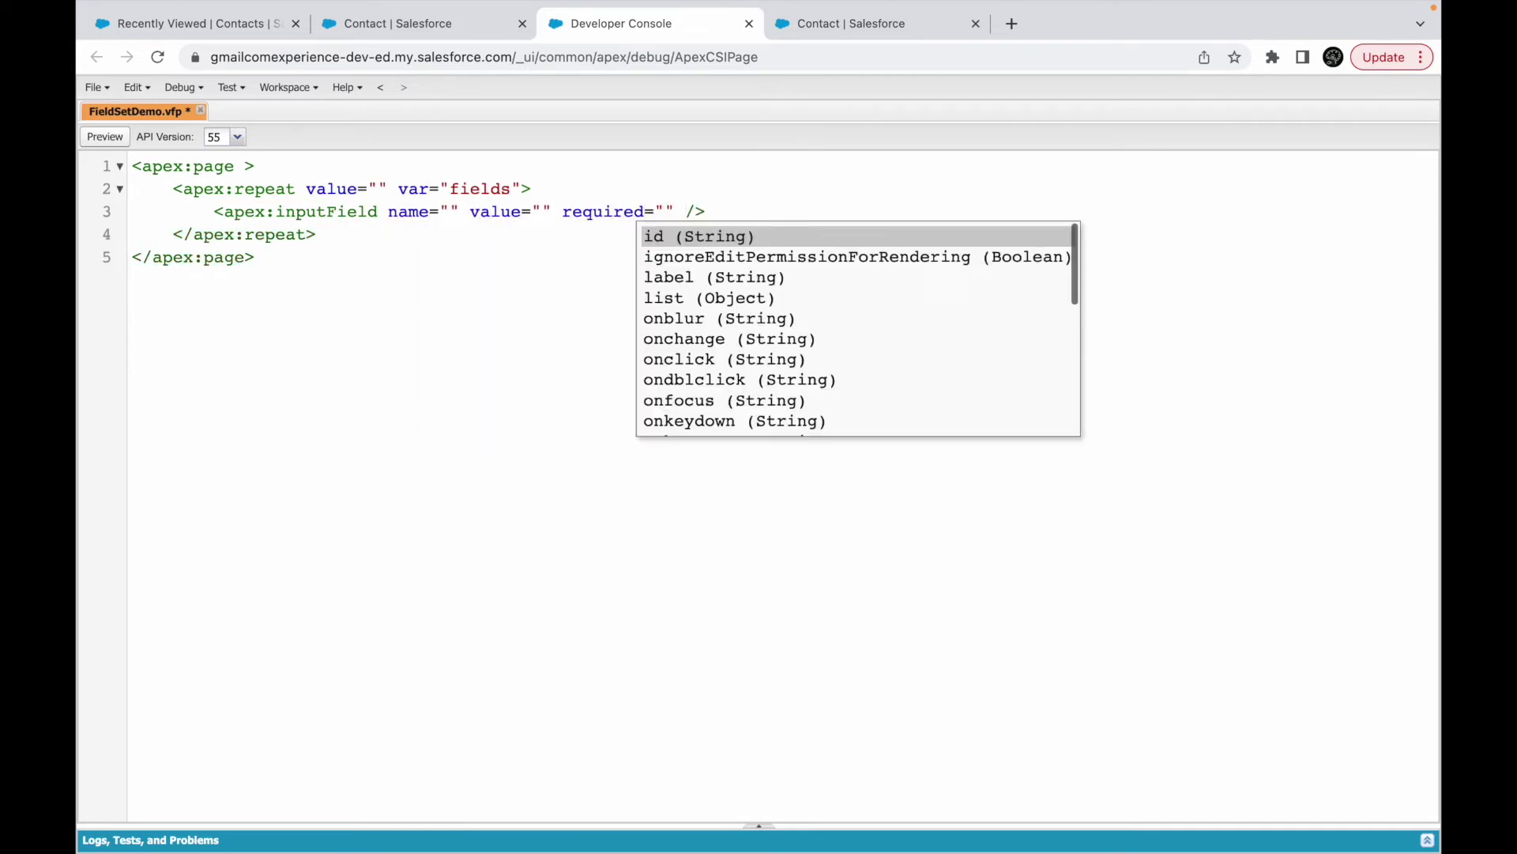
pyautogui.press('BackSpace')
# Start the repeat value expression with Contact and the My_First_Field_Set name
pyautogui.click(512, 188)
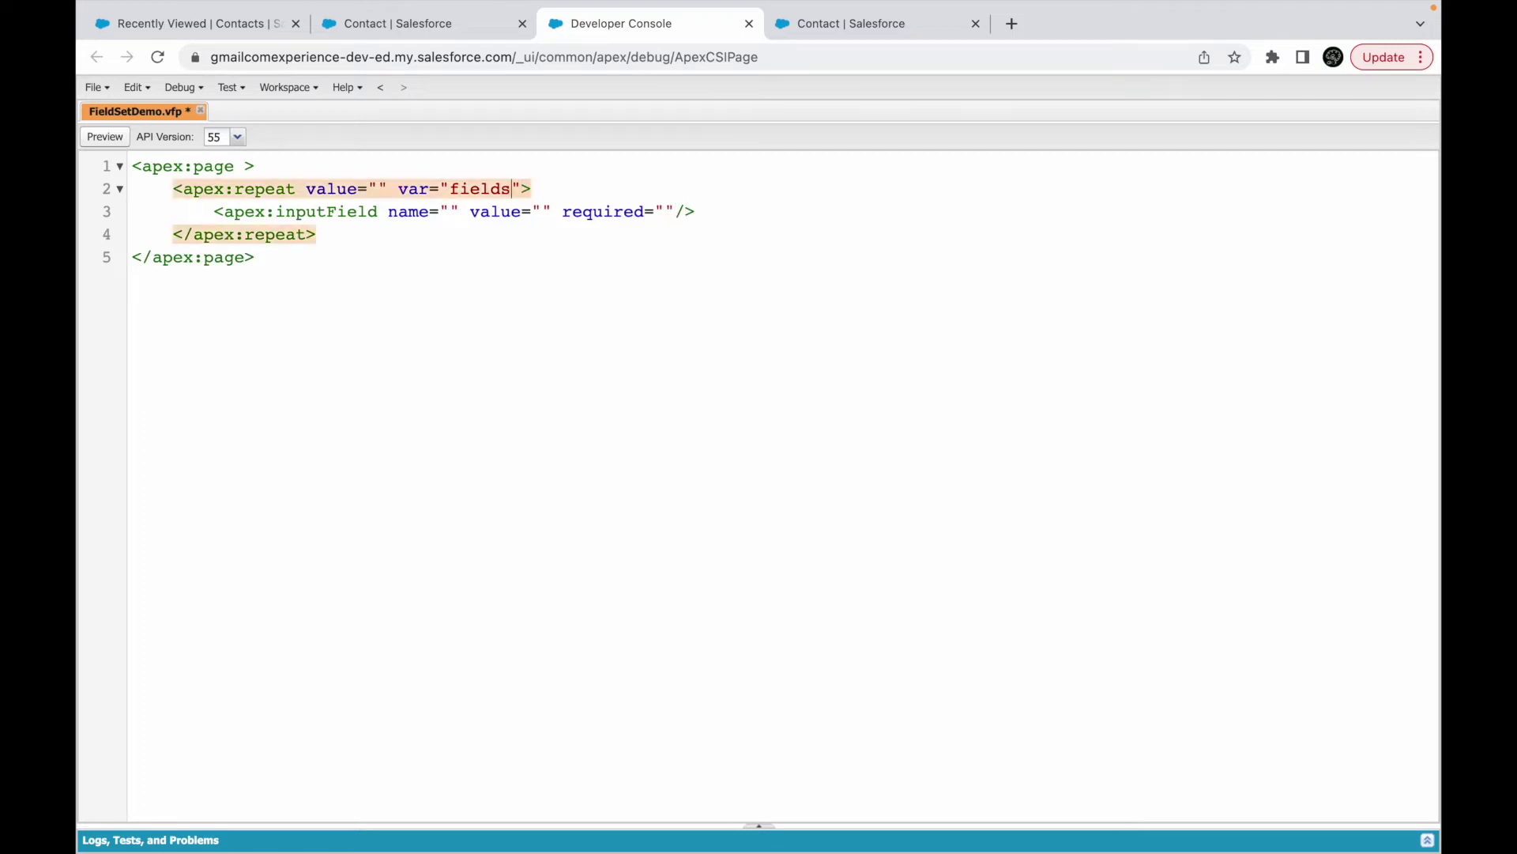
pyautogui.click(376, 188)
pyautogui.write('{!.')
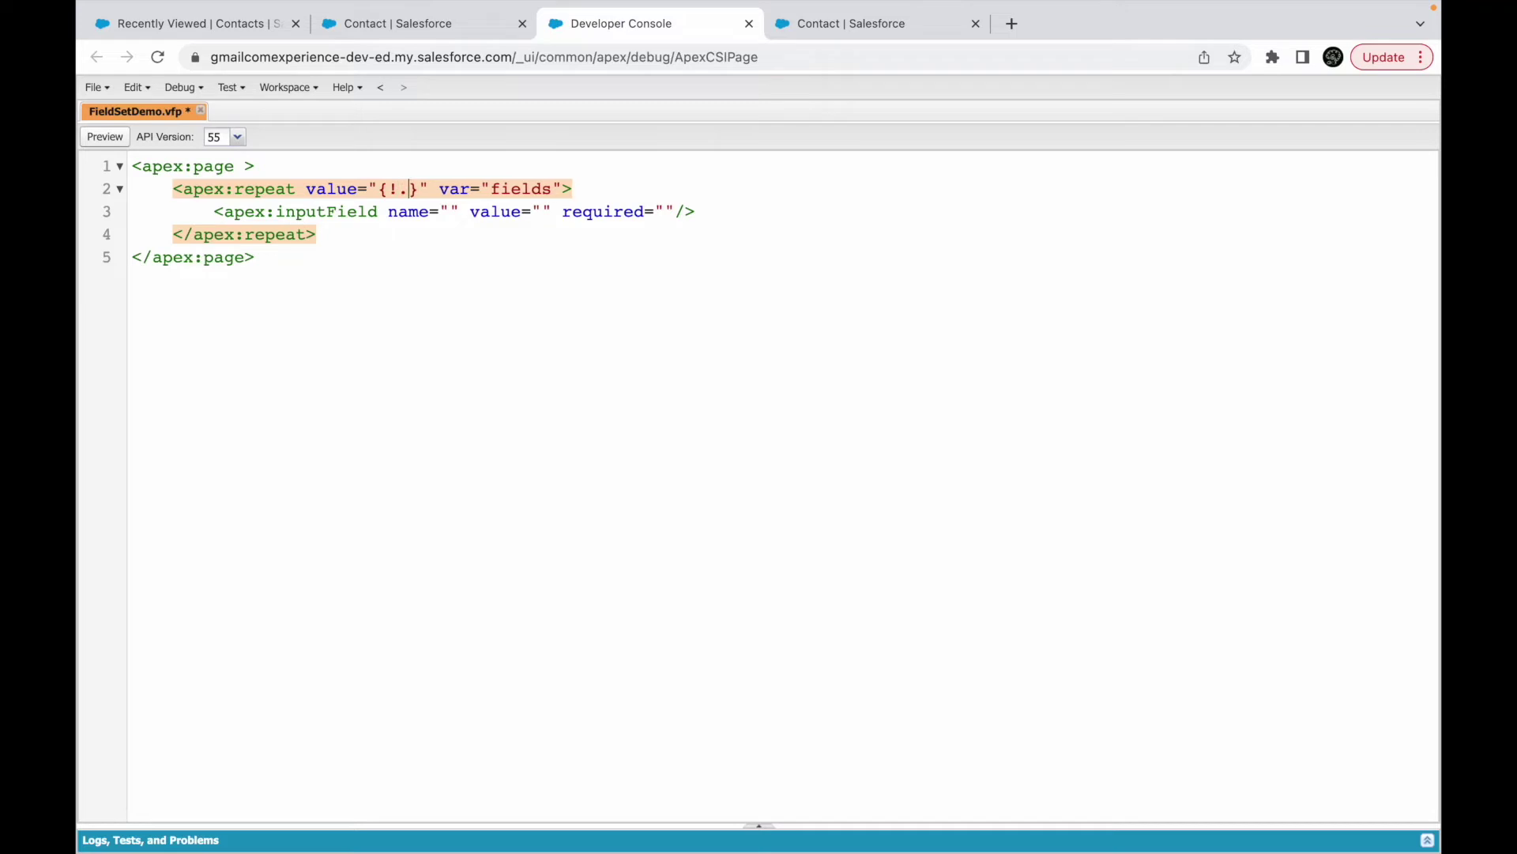
pyautogui.press('BackSpace')
pyautogui.write('$Objec')
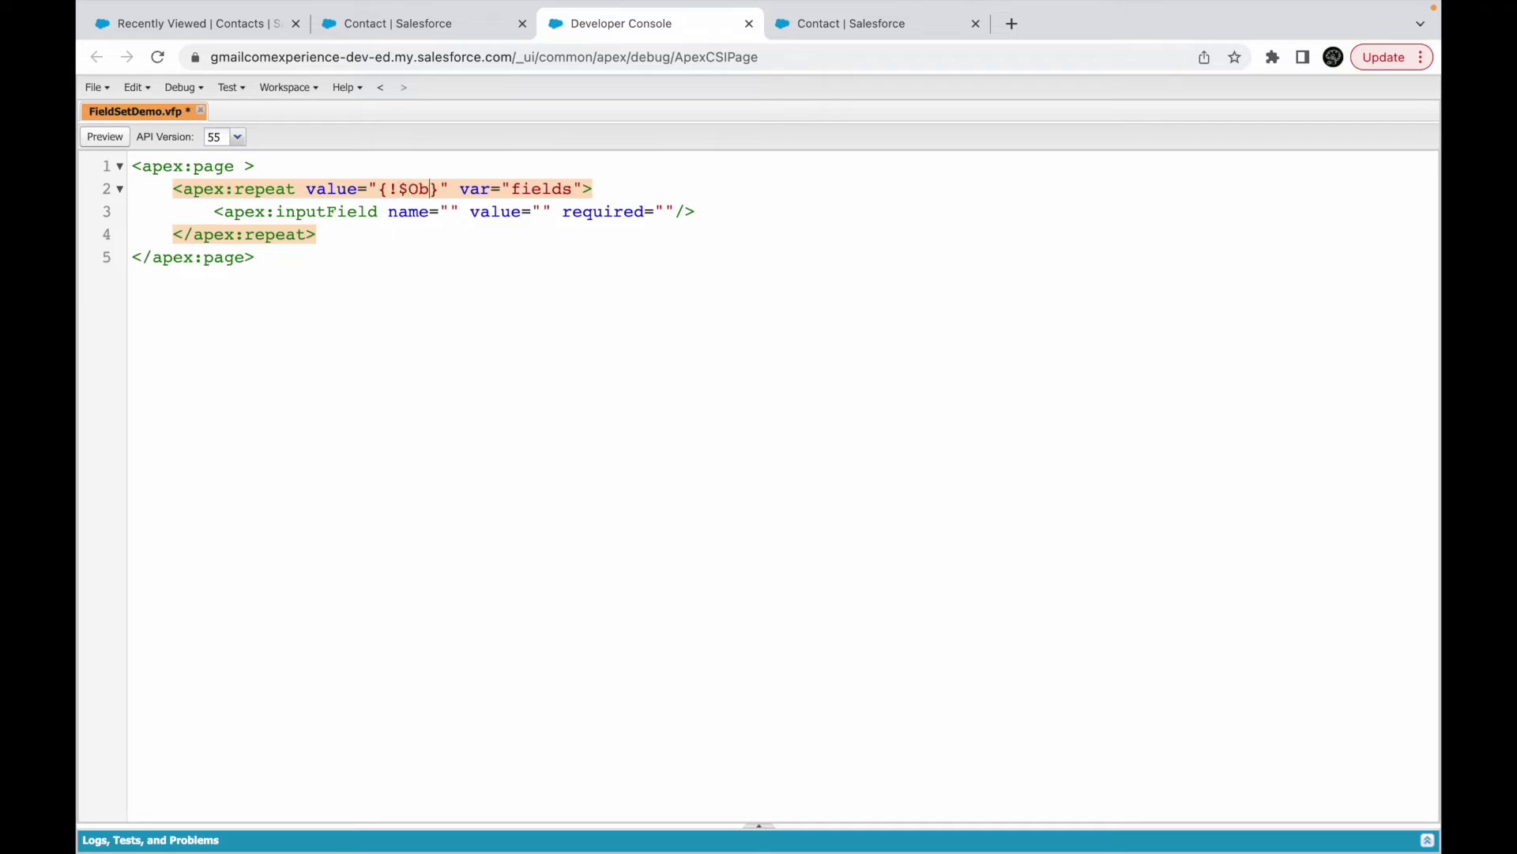
pyautogui.write('ts.Conta')
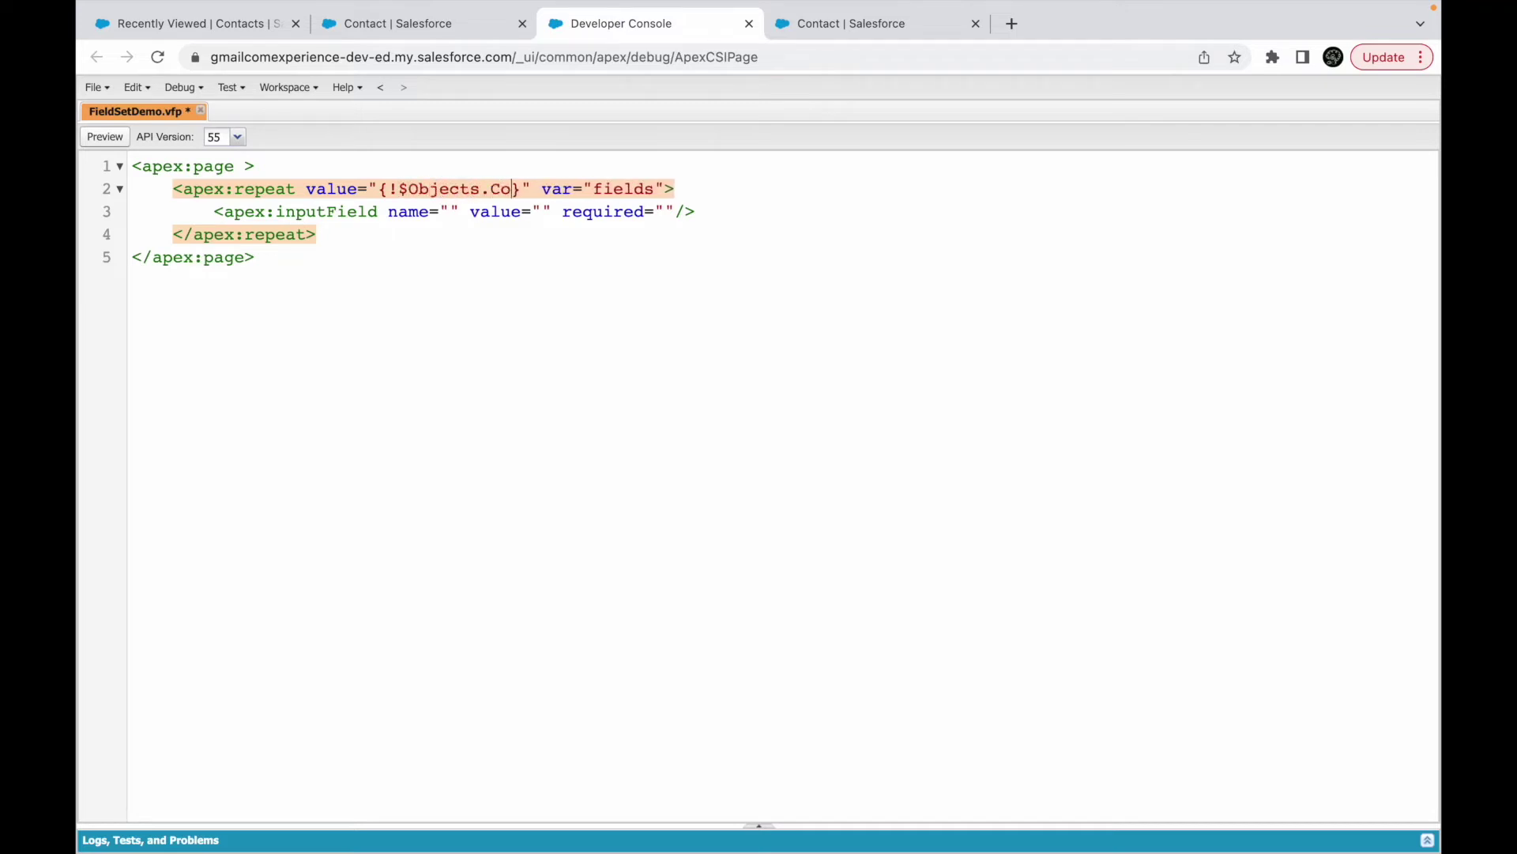
pyautogui.write('ct.')
pyautogui.write('My_First_Field_Set')
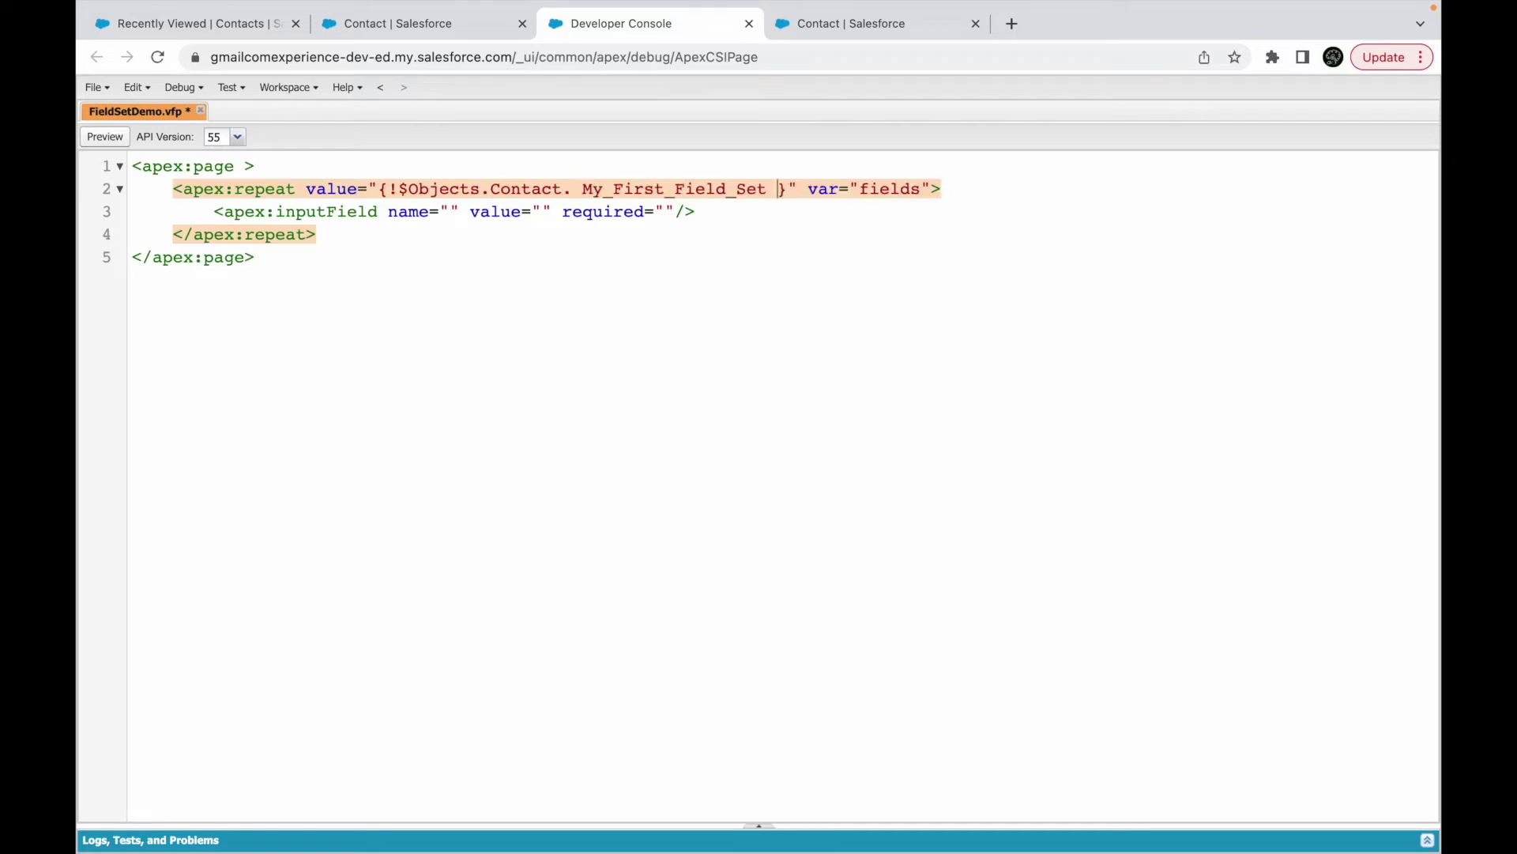
pyautogui.press('BackSpace')
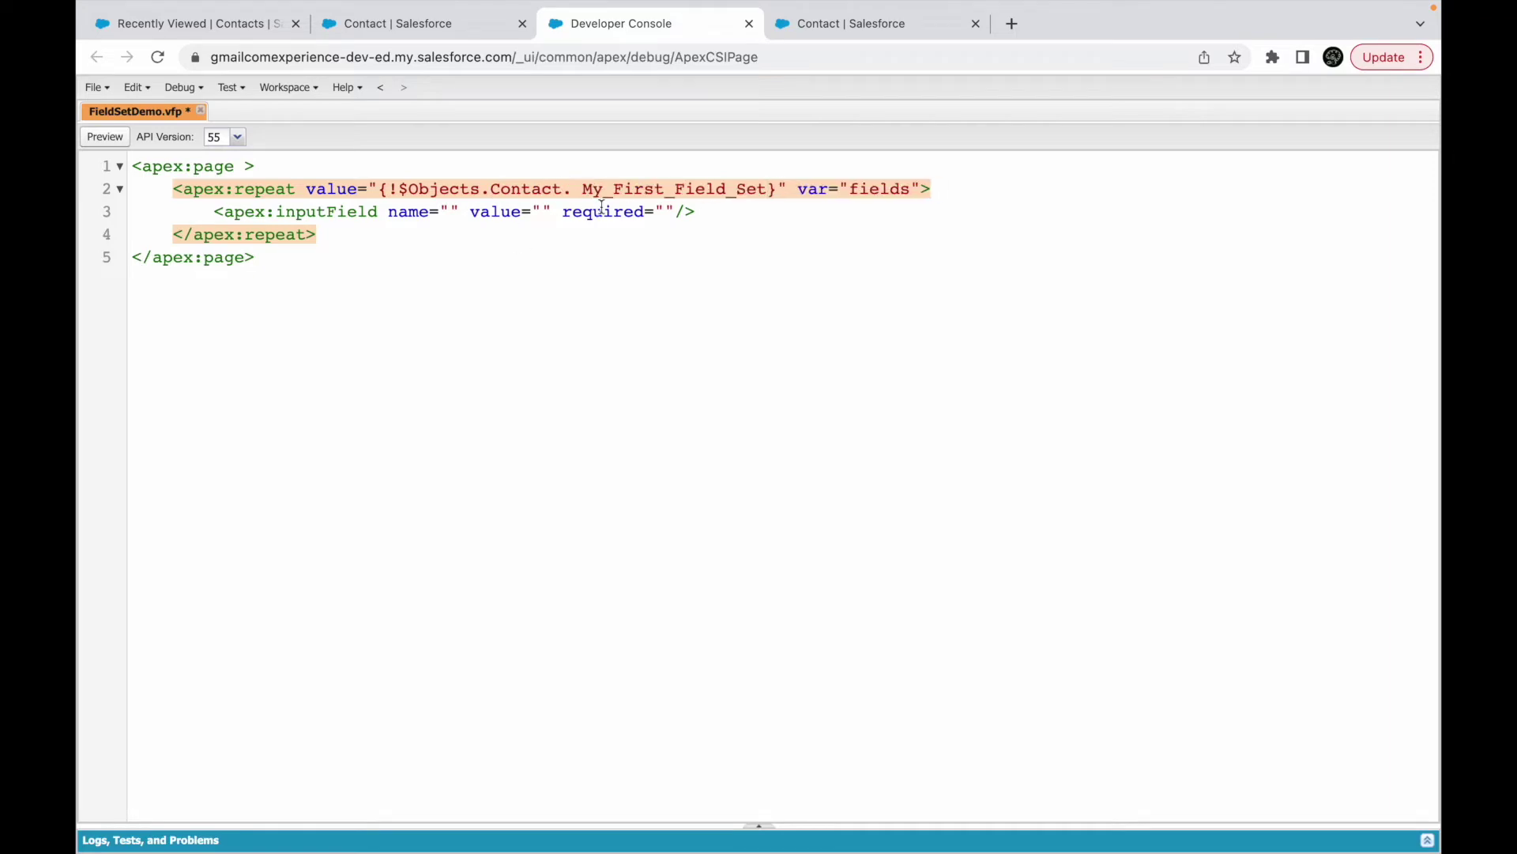
pyautogui.press('BackSpace')
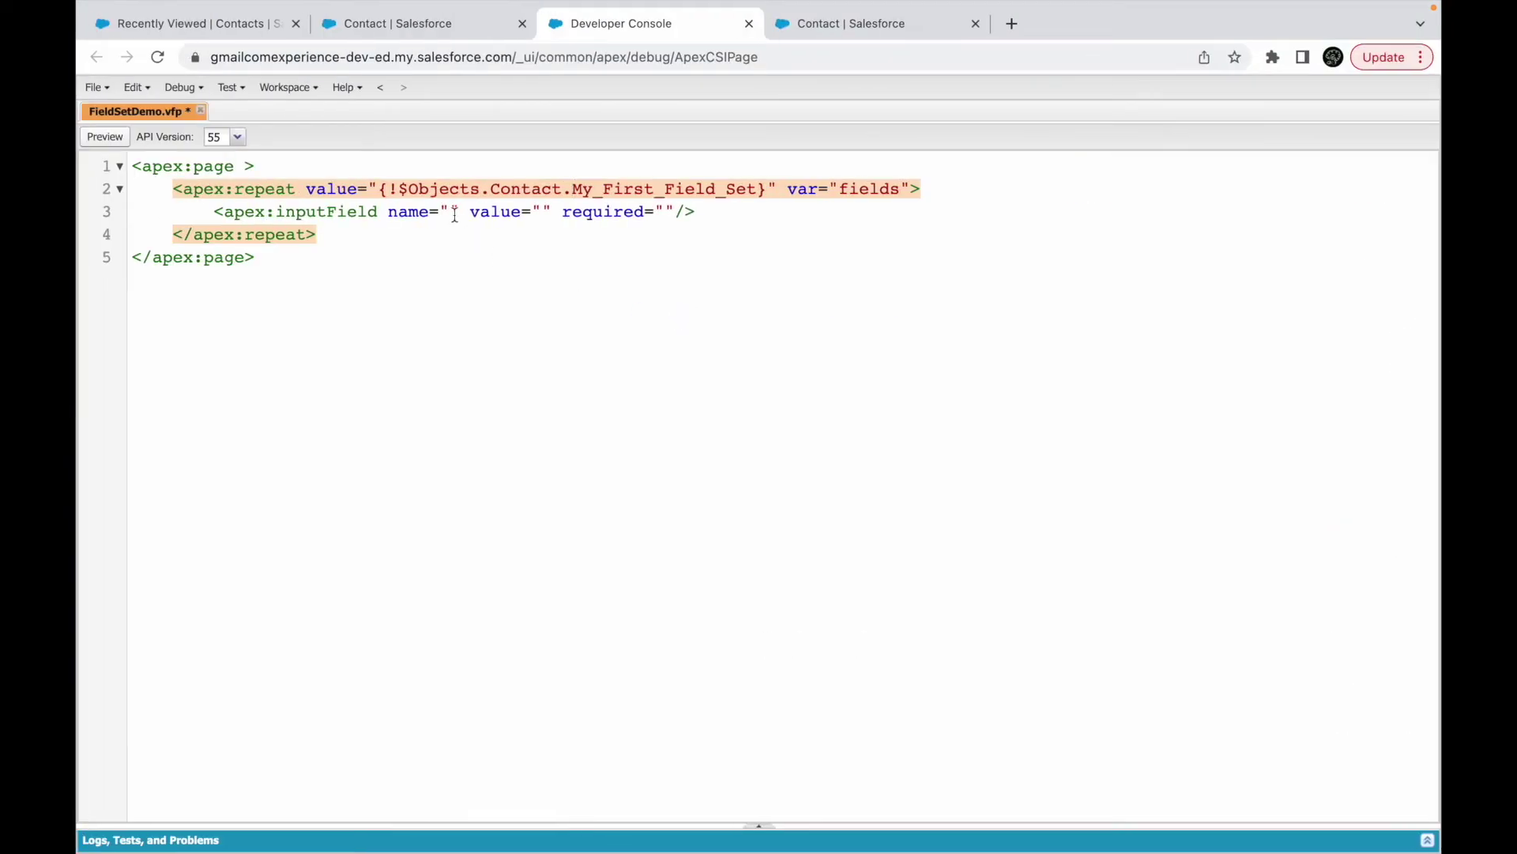
# Correct it to {!$ObjectType.Contact.FieldSets.My_First_Field_Set} and save FieldSetDemo
pyautogui.click(474, 192)
pyautogui.write('Type')
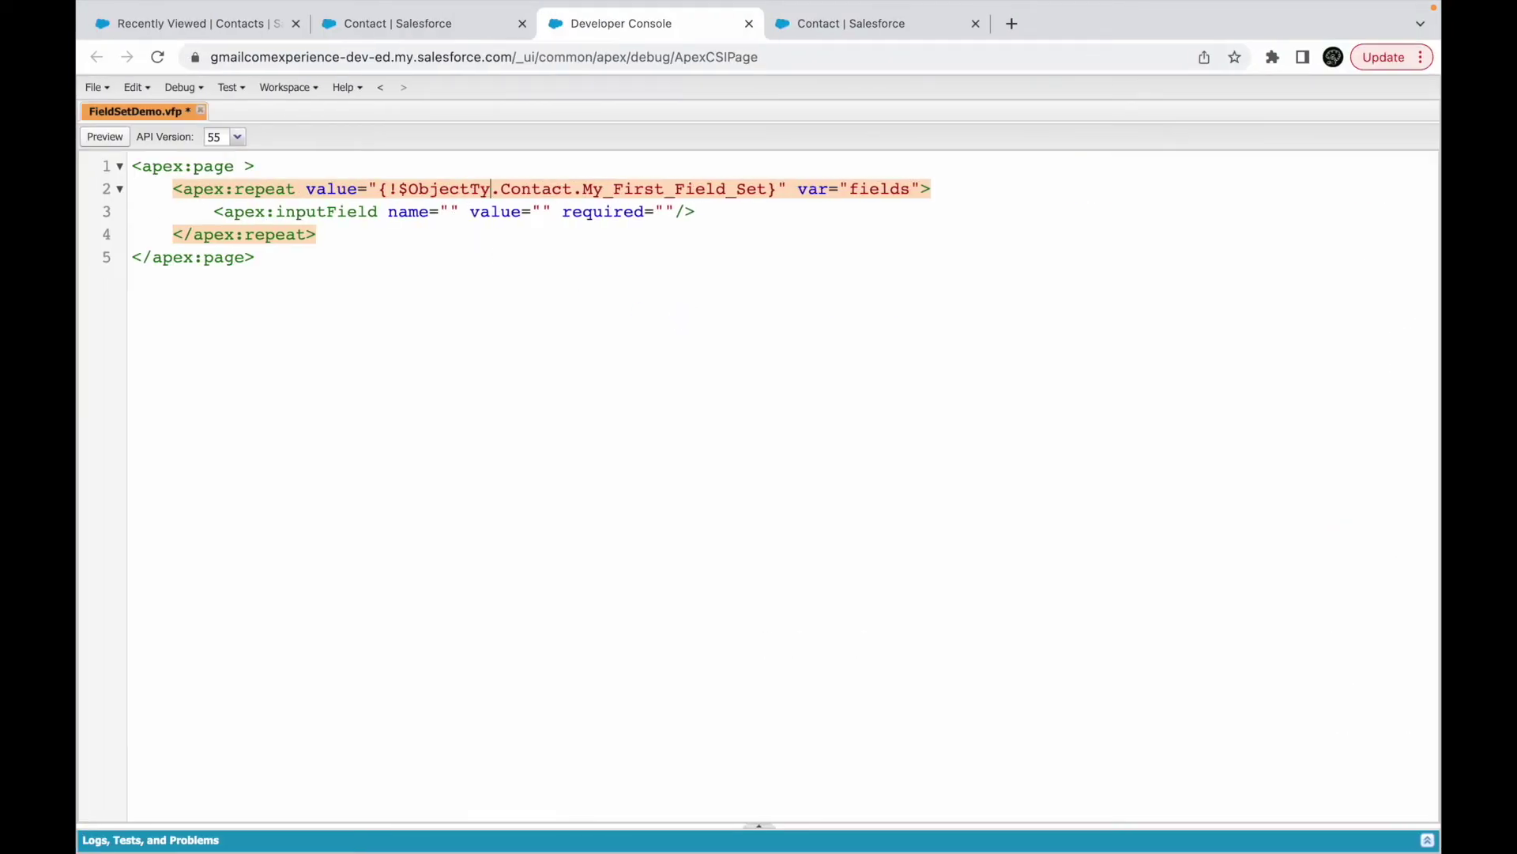
pyautogui.hotkey('ctrl', 'Right')
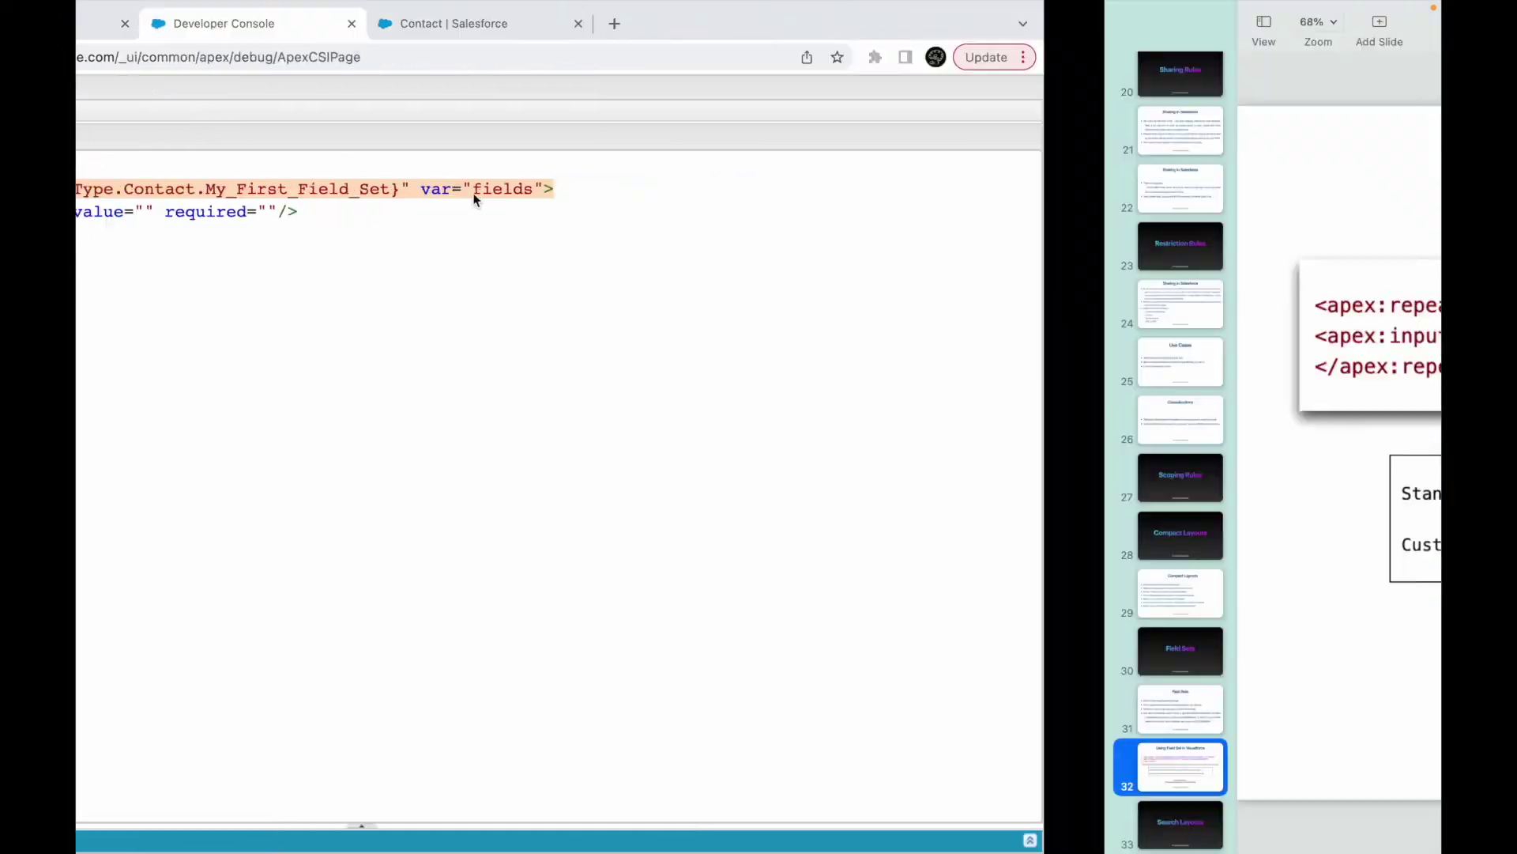
pyautogui.hotkey('ctrl', 'Left')
pyautogui.write('FieldSe')
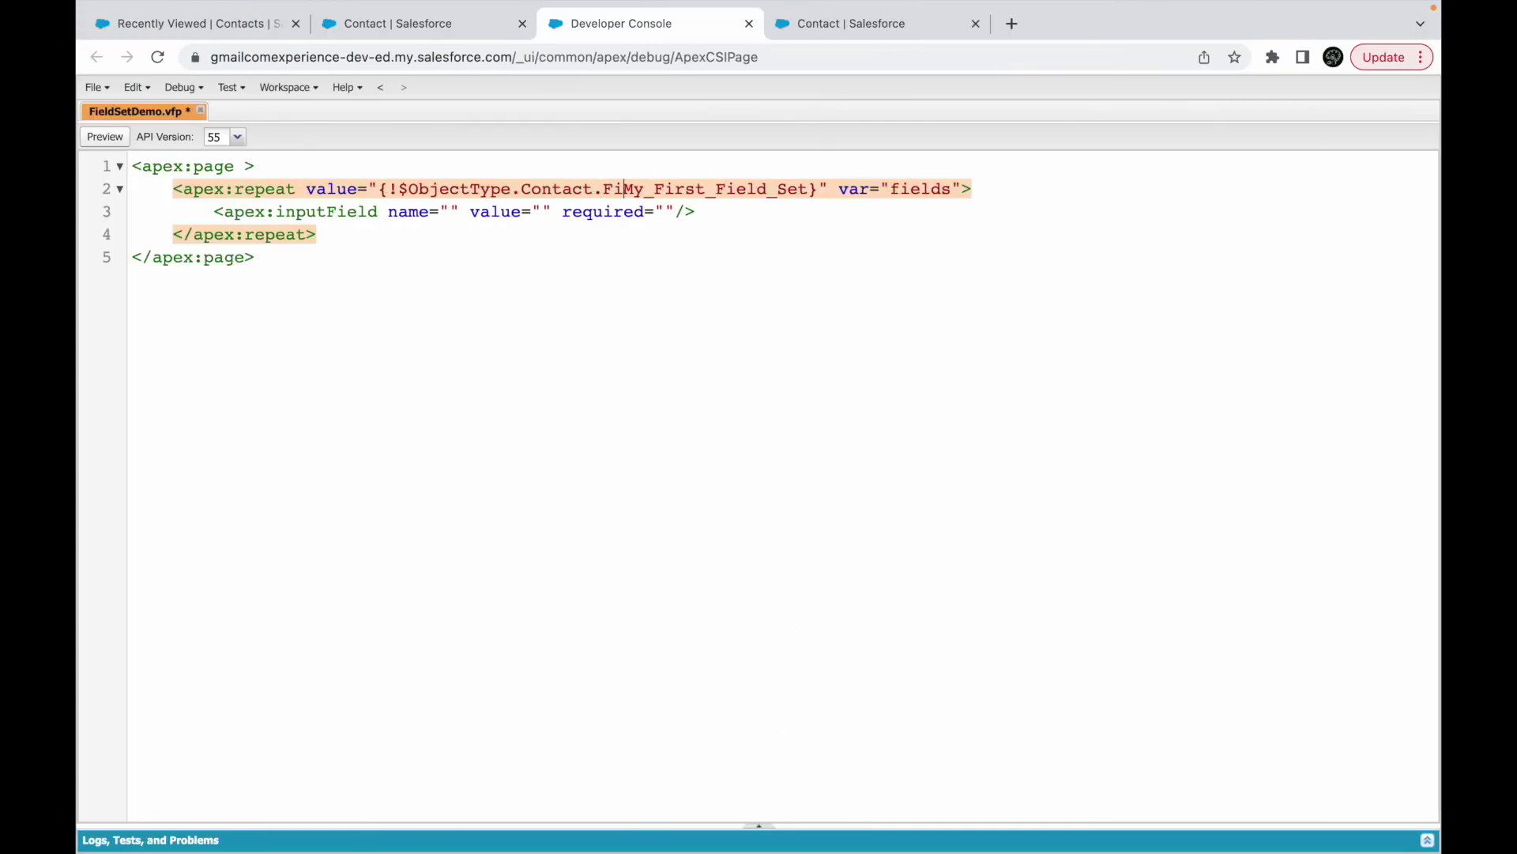
pyautogui.write('ts.')
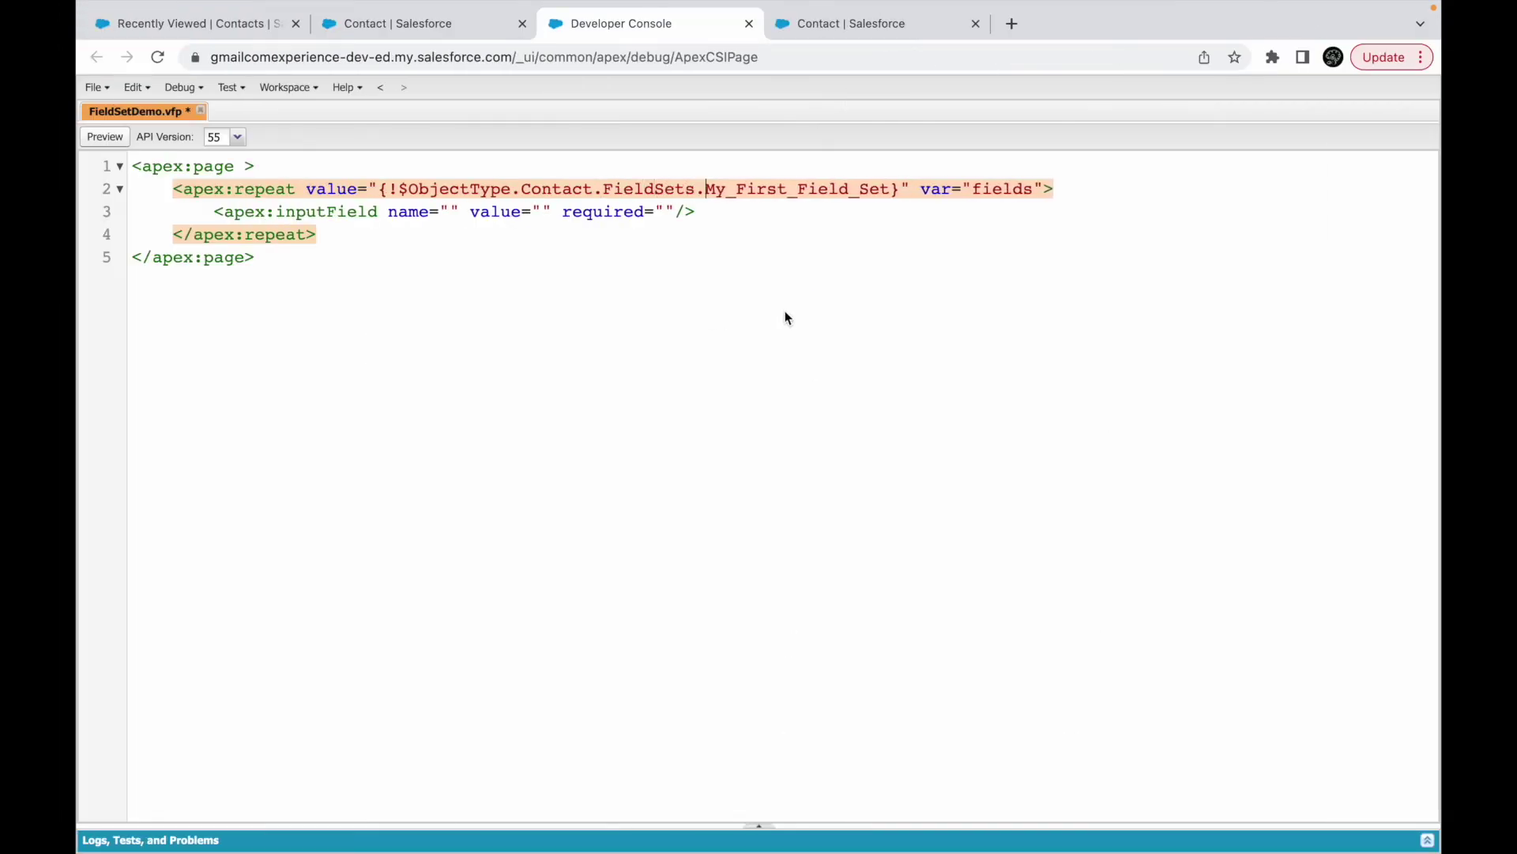
pyautogui.doubleClick(800, 191)
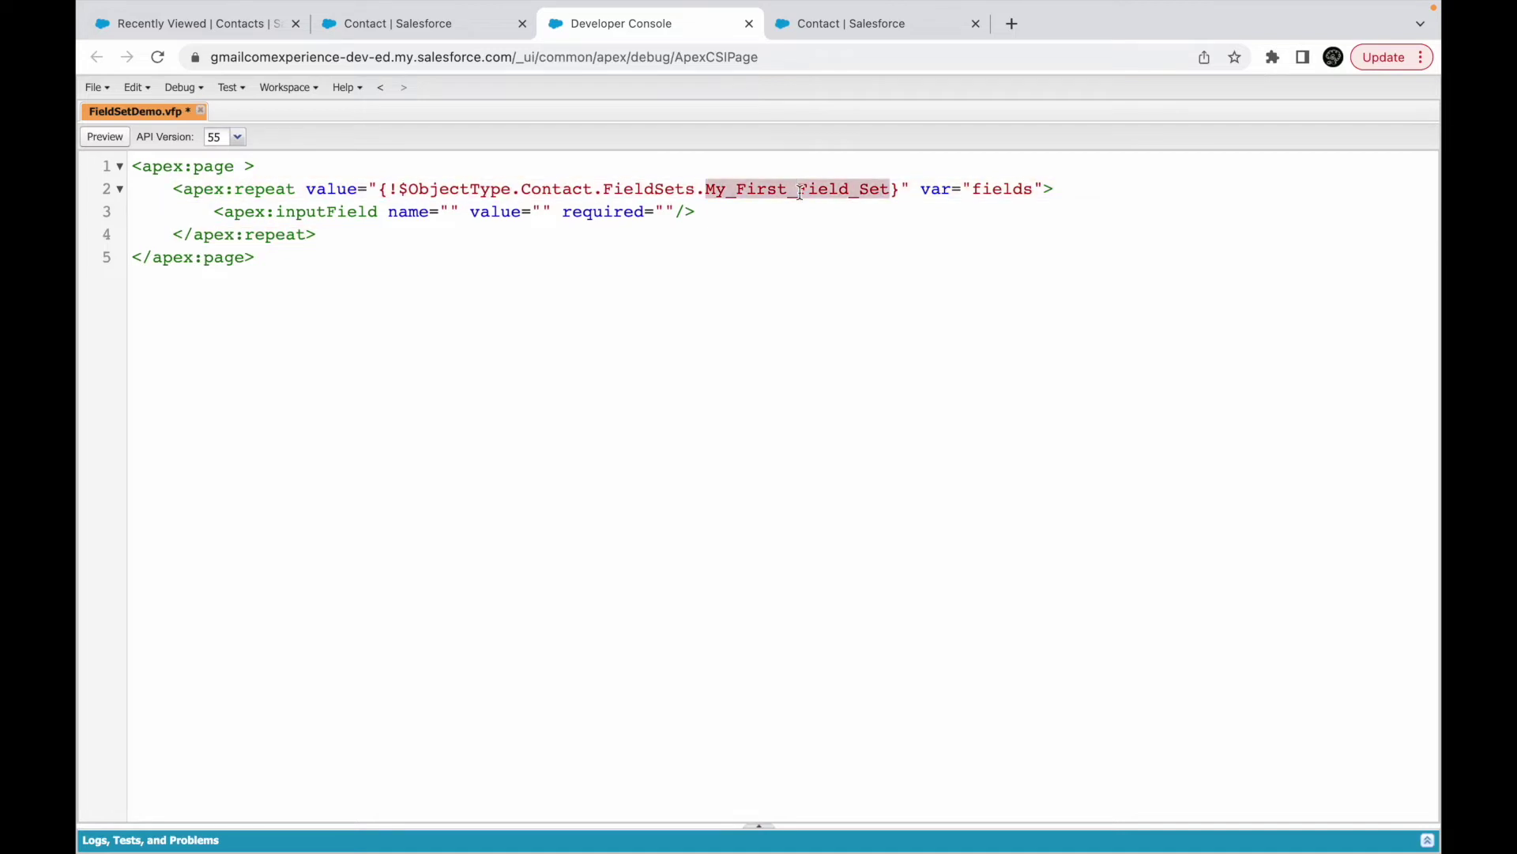
pyautogui.hotkey('ctrl', 's')
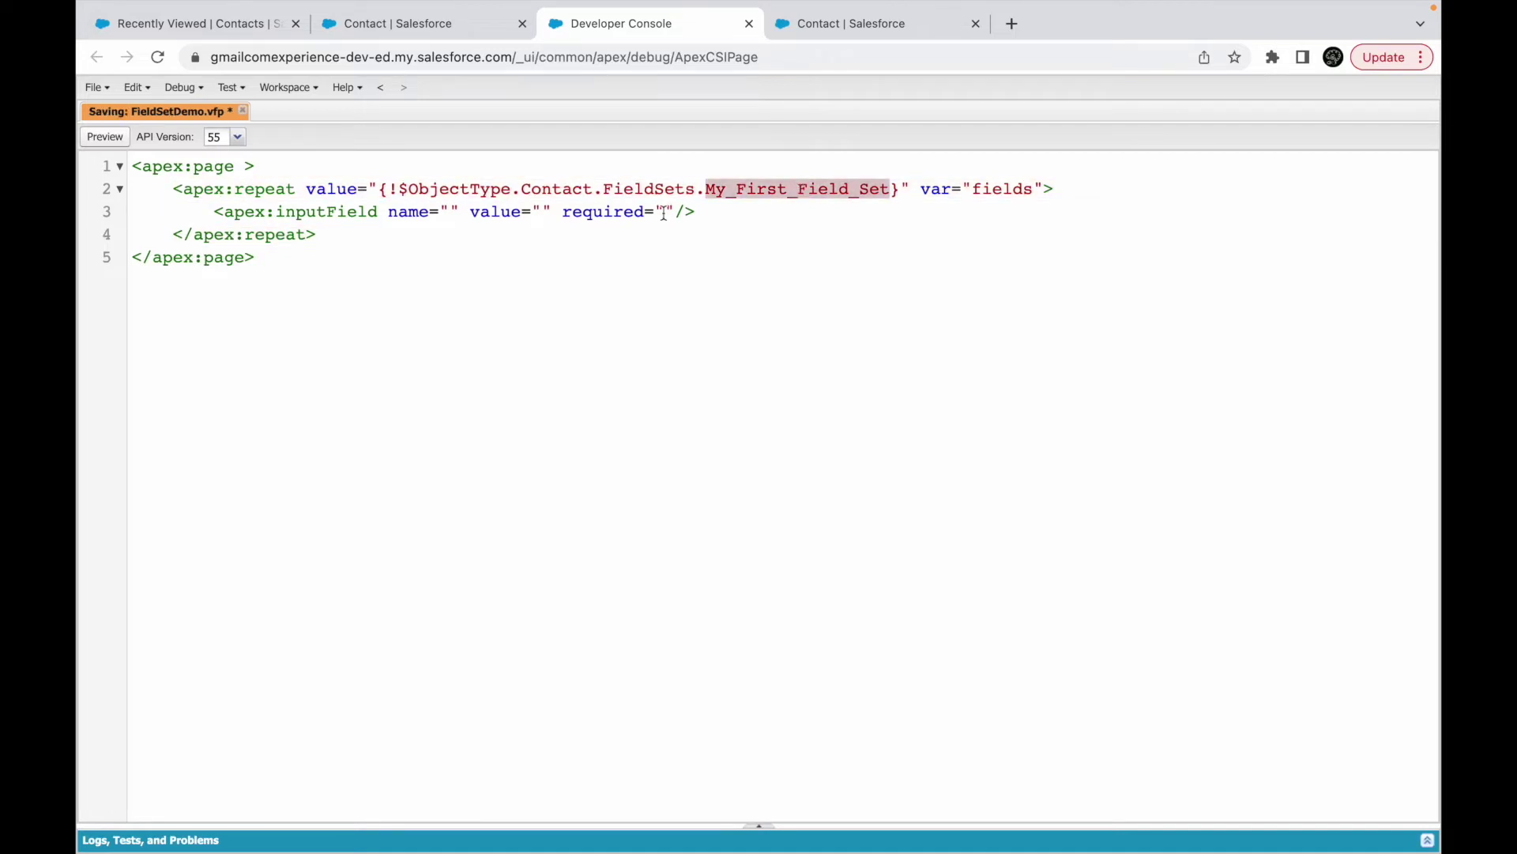
# Set the inputField's required attribute to {!fields.DBrequired}, checking the field-set slide for the parameter name
pyautogui.click(351, 218)
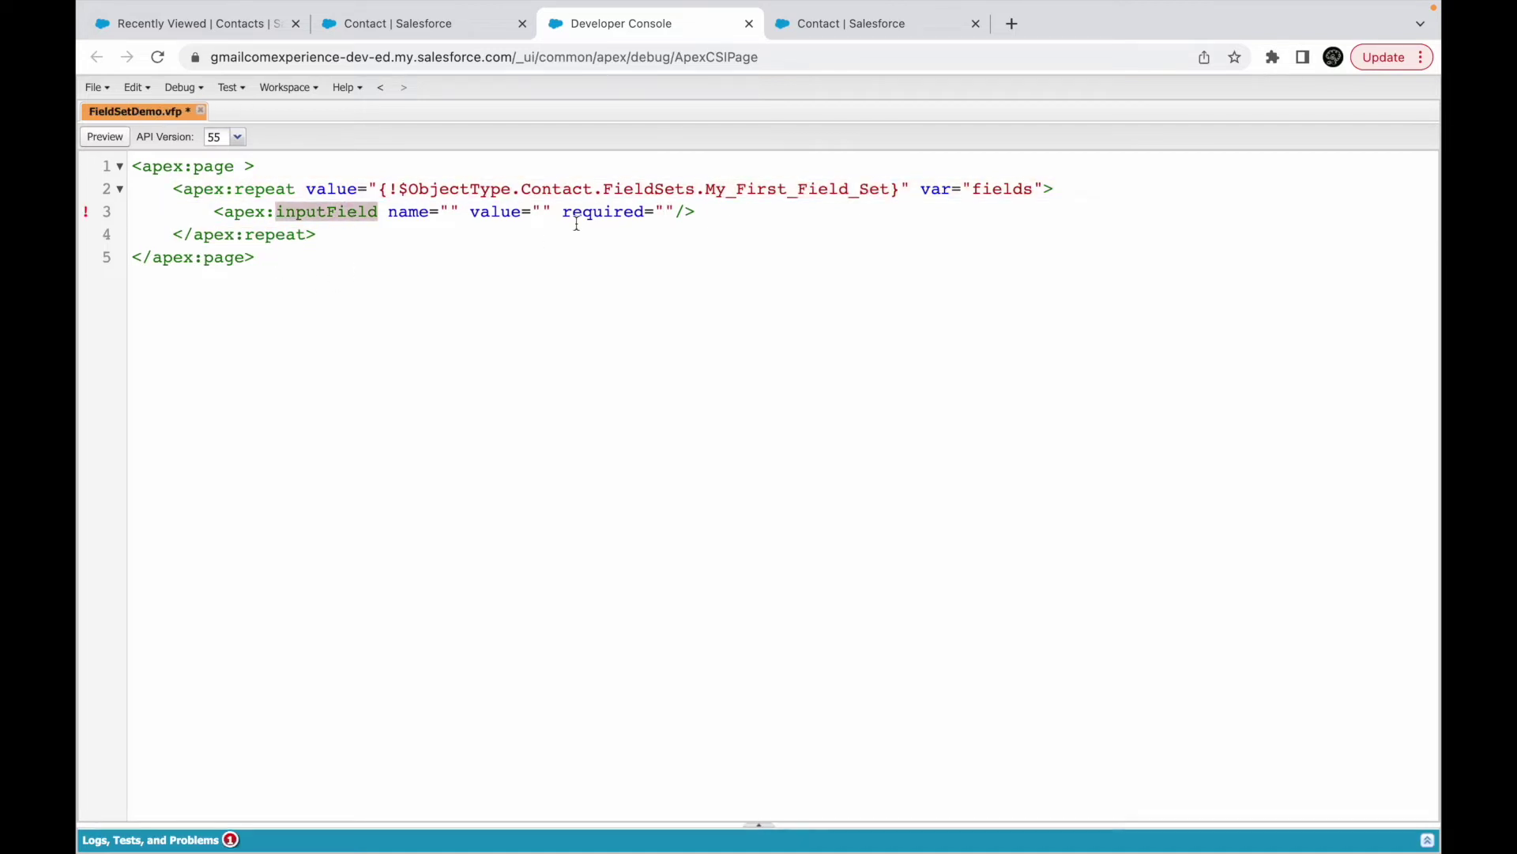
pyautogui.hotkey('ctrl', 'Right')
pyautogui.click(666, 214)
pyautogui.write('{!')
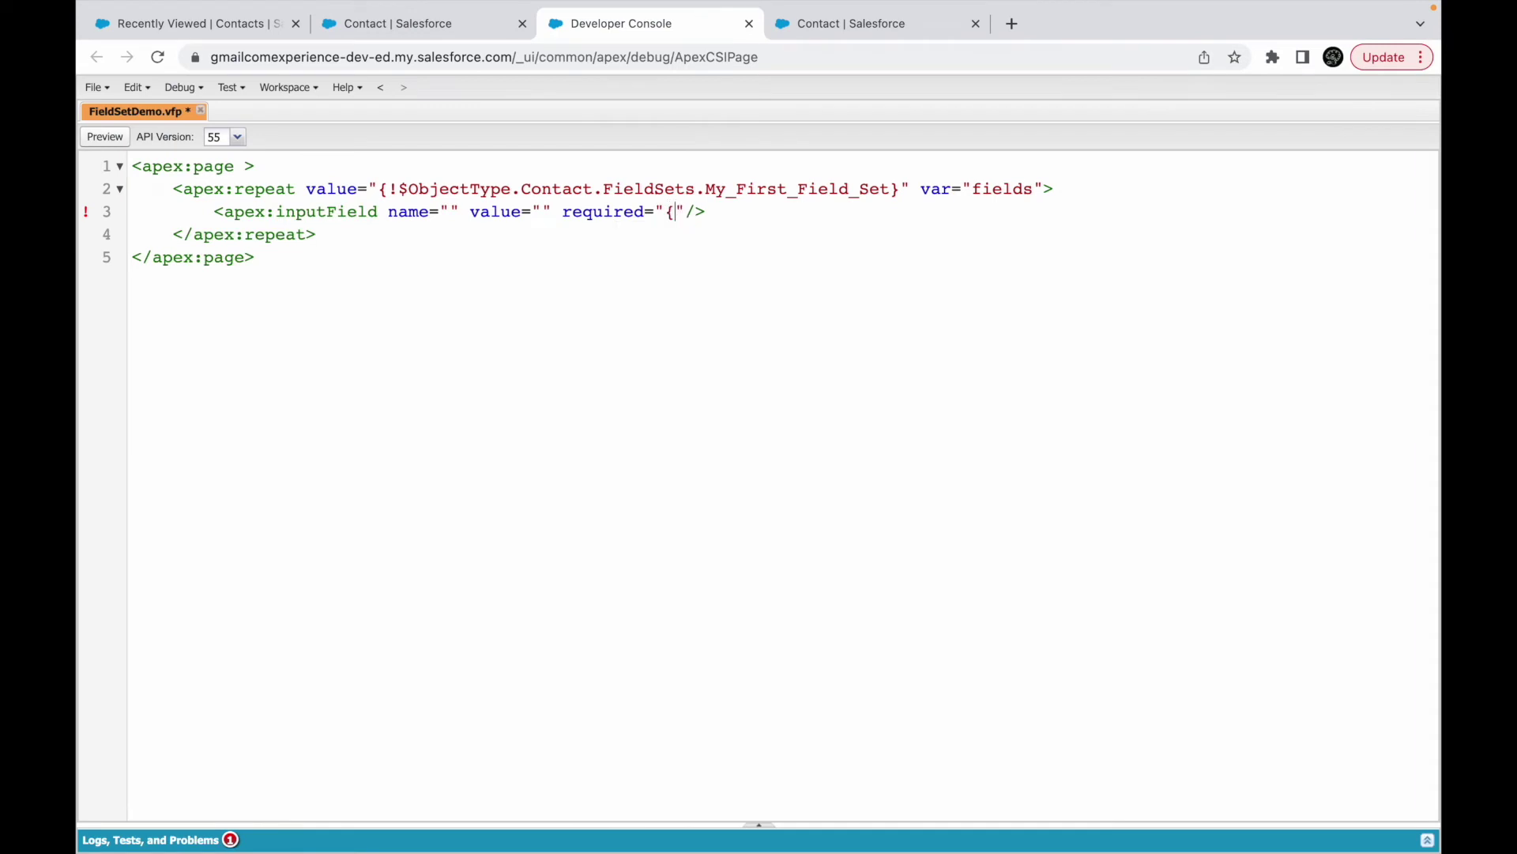
pyautogui.write('fields.')
pyautogui.write('}')
pyautogui.press('Left')
pyautogui.press('super+Tab')
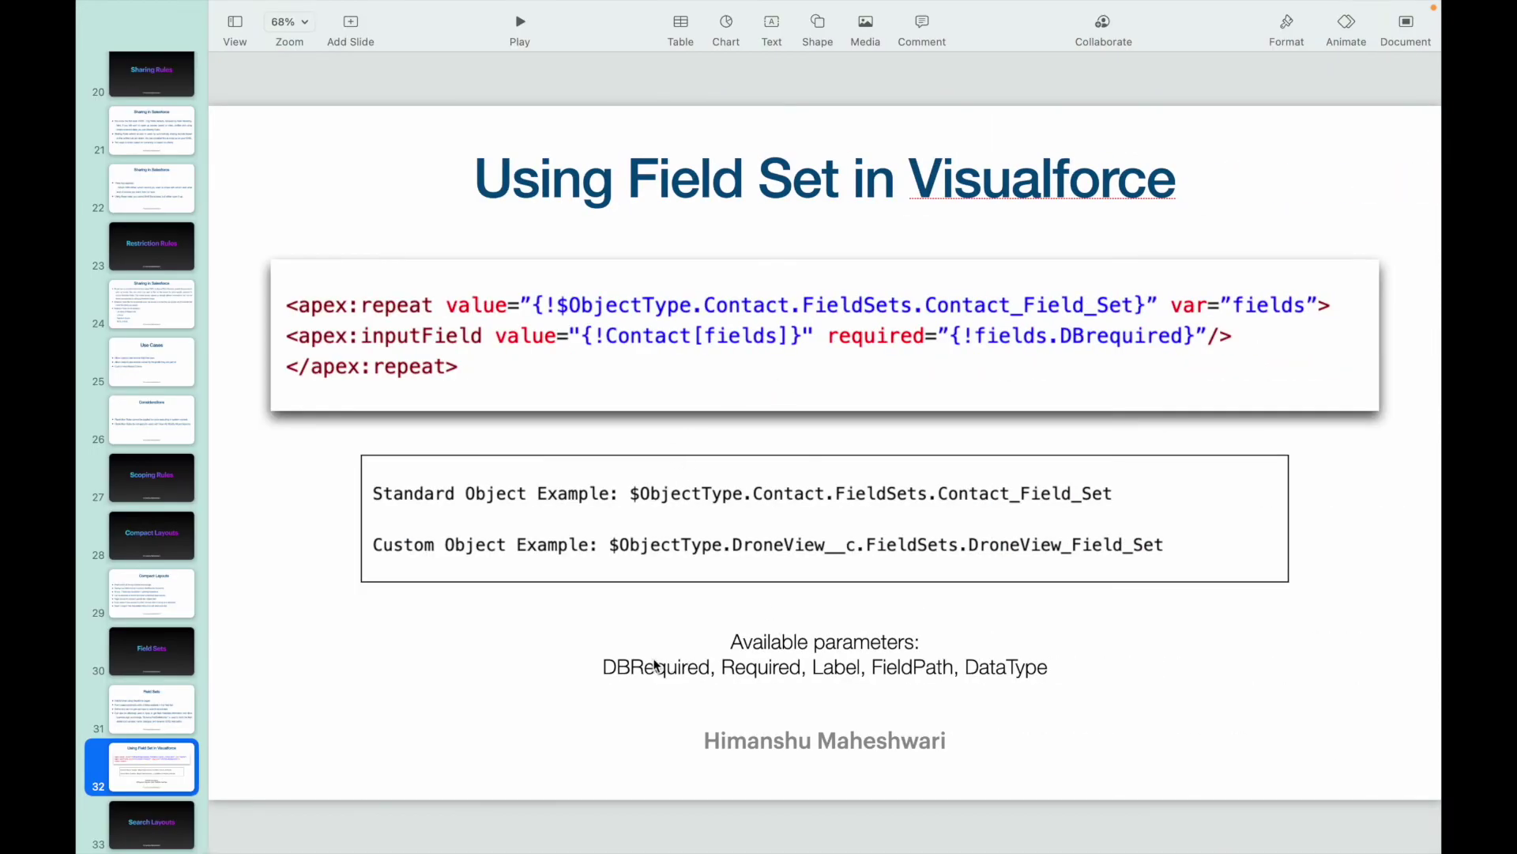
pyautogui.press('super+Tab')
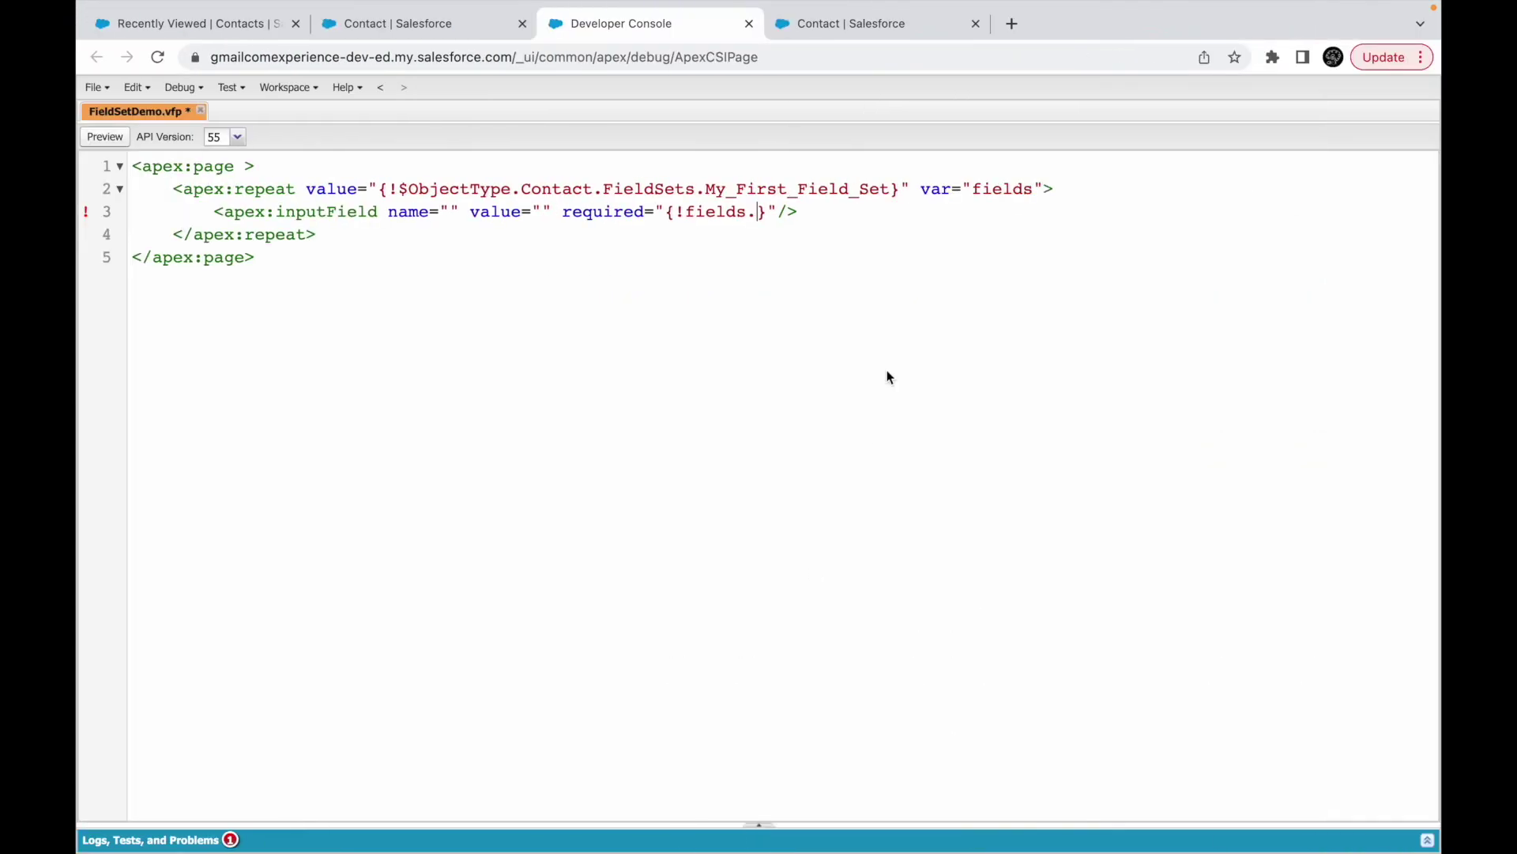
pyautogui.write('DBrequired')
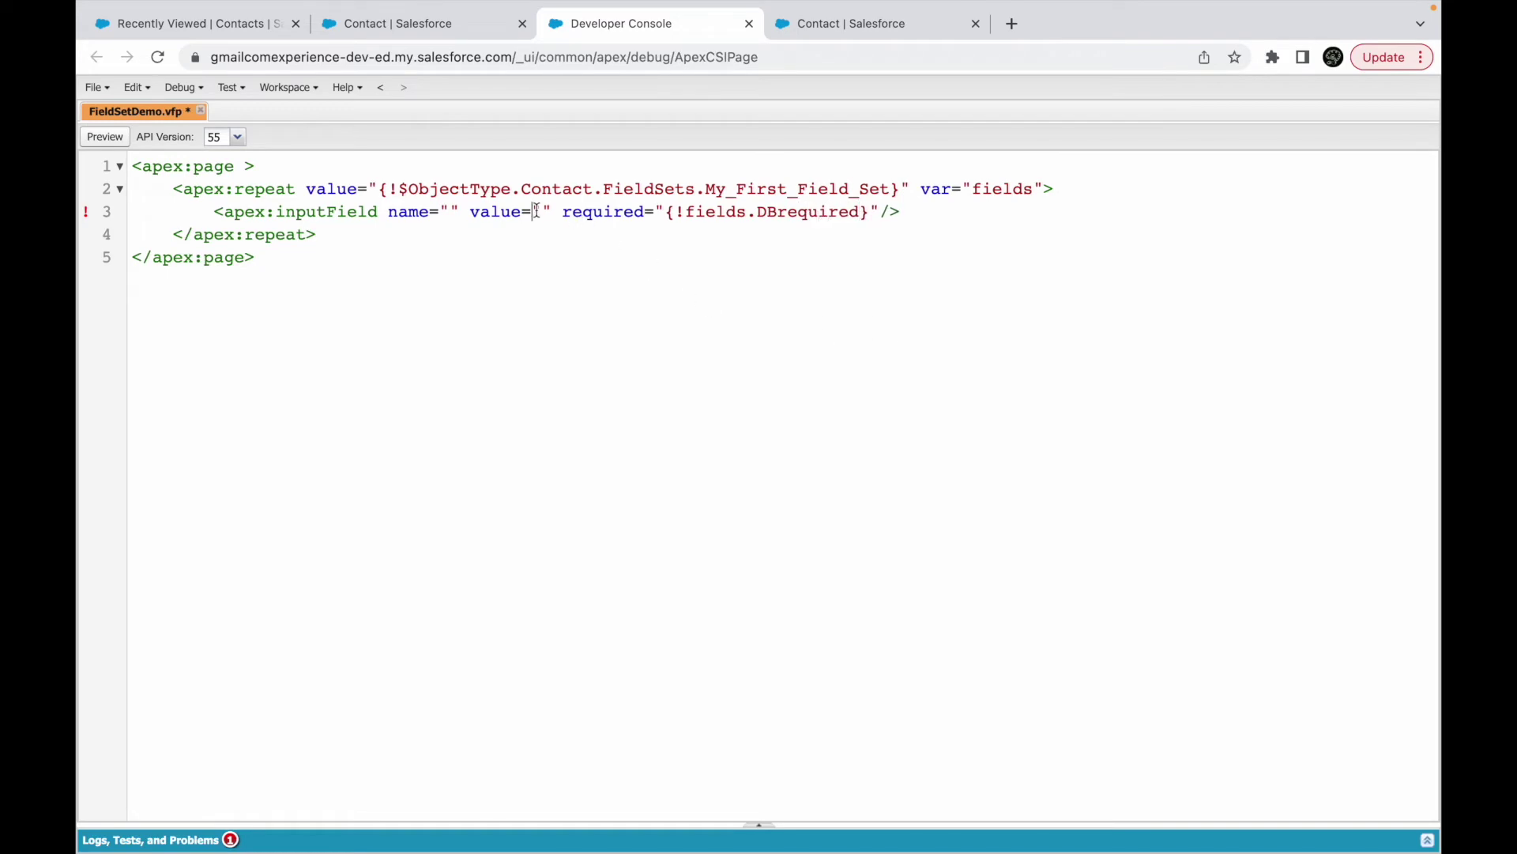
# Bind value to {!Contact[fields]}, delete the empty name attribute, and save FieldSetDemo
pyautogui.write('{!fields.')
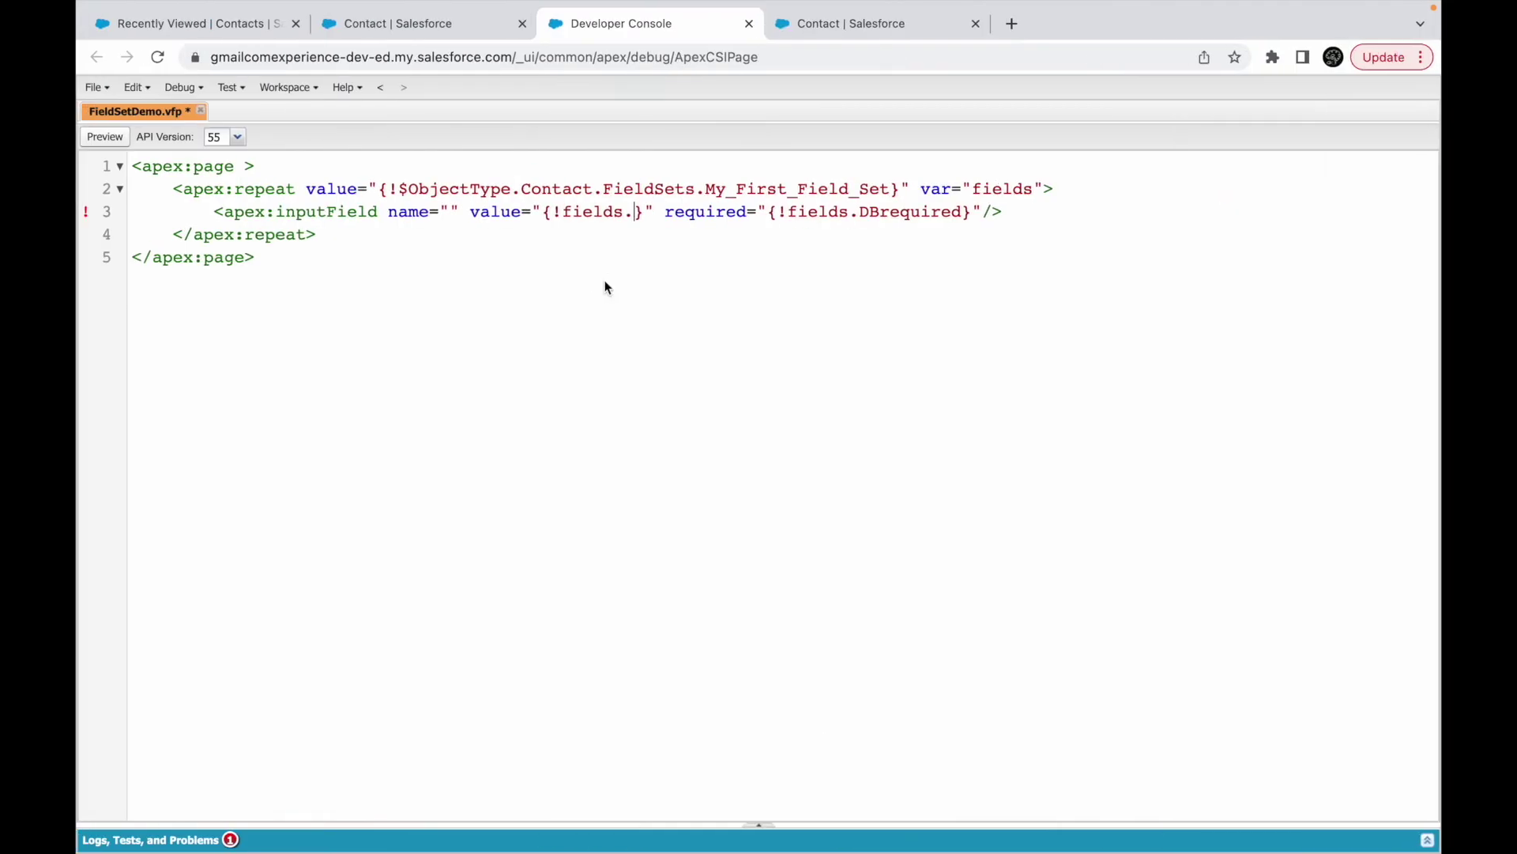
pyautogui.press('super+Tab')
pyautogui.press('BackSpace')
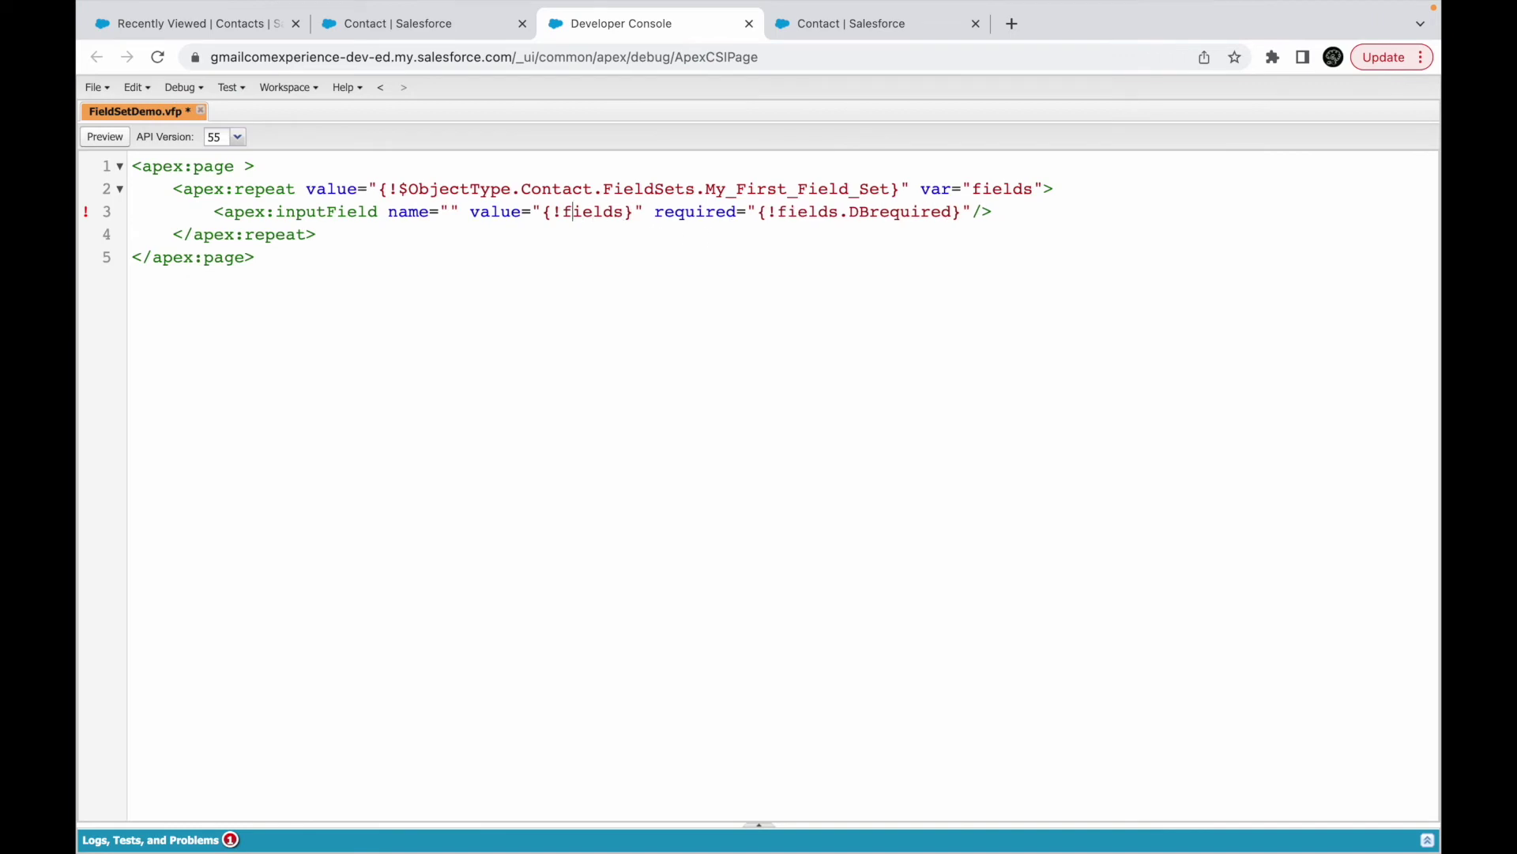
pyautogui.write('Contact[fields')
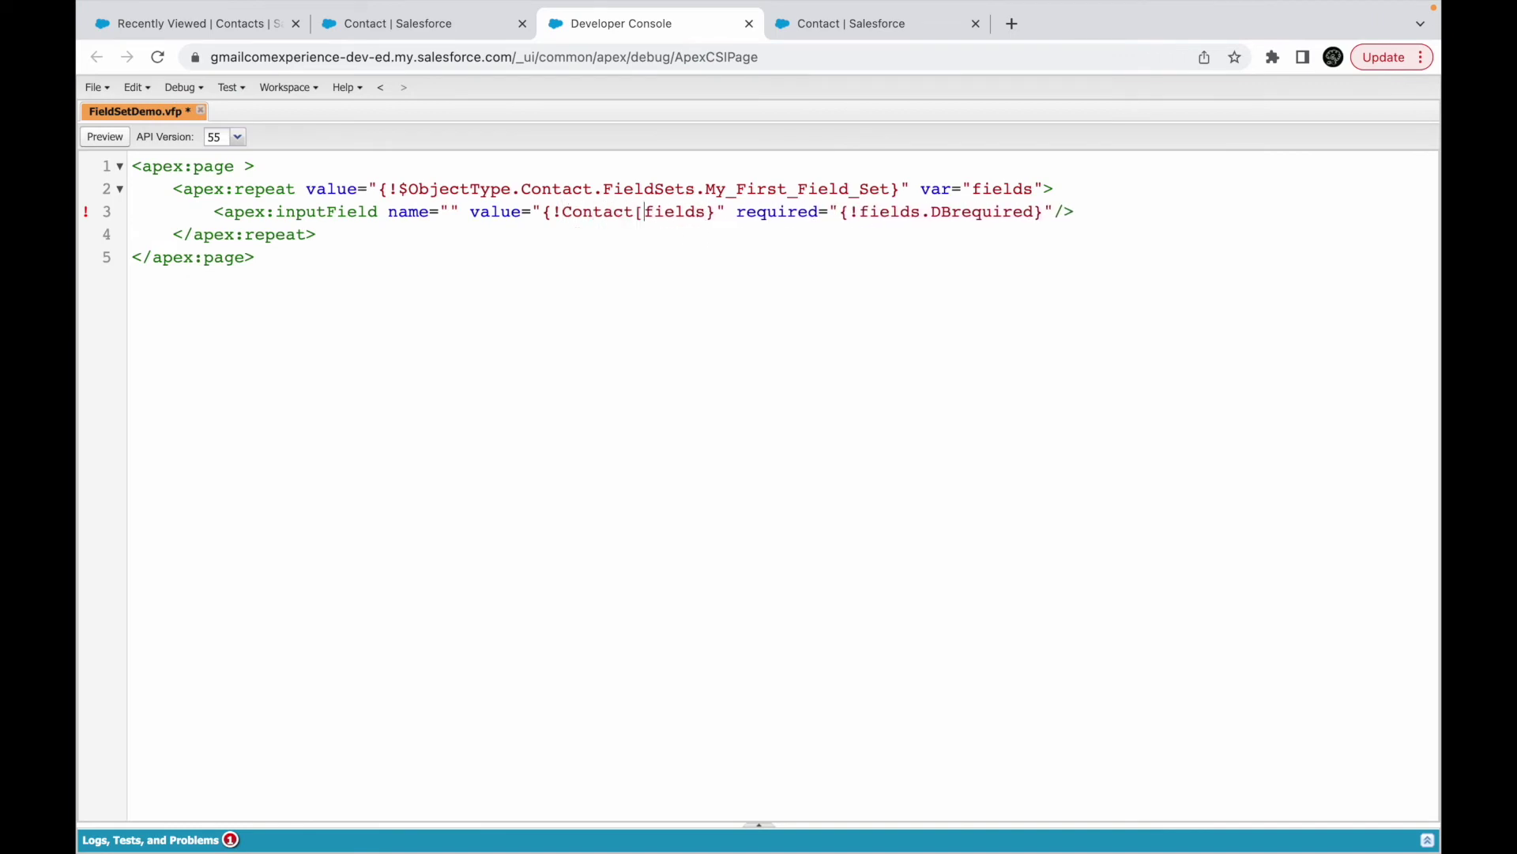
pyautogui.write(']')
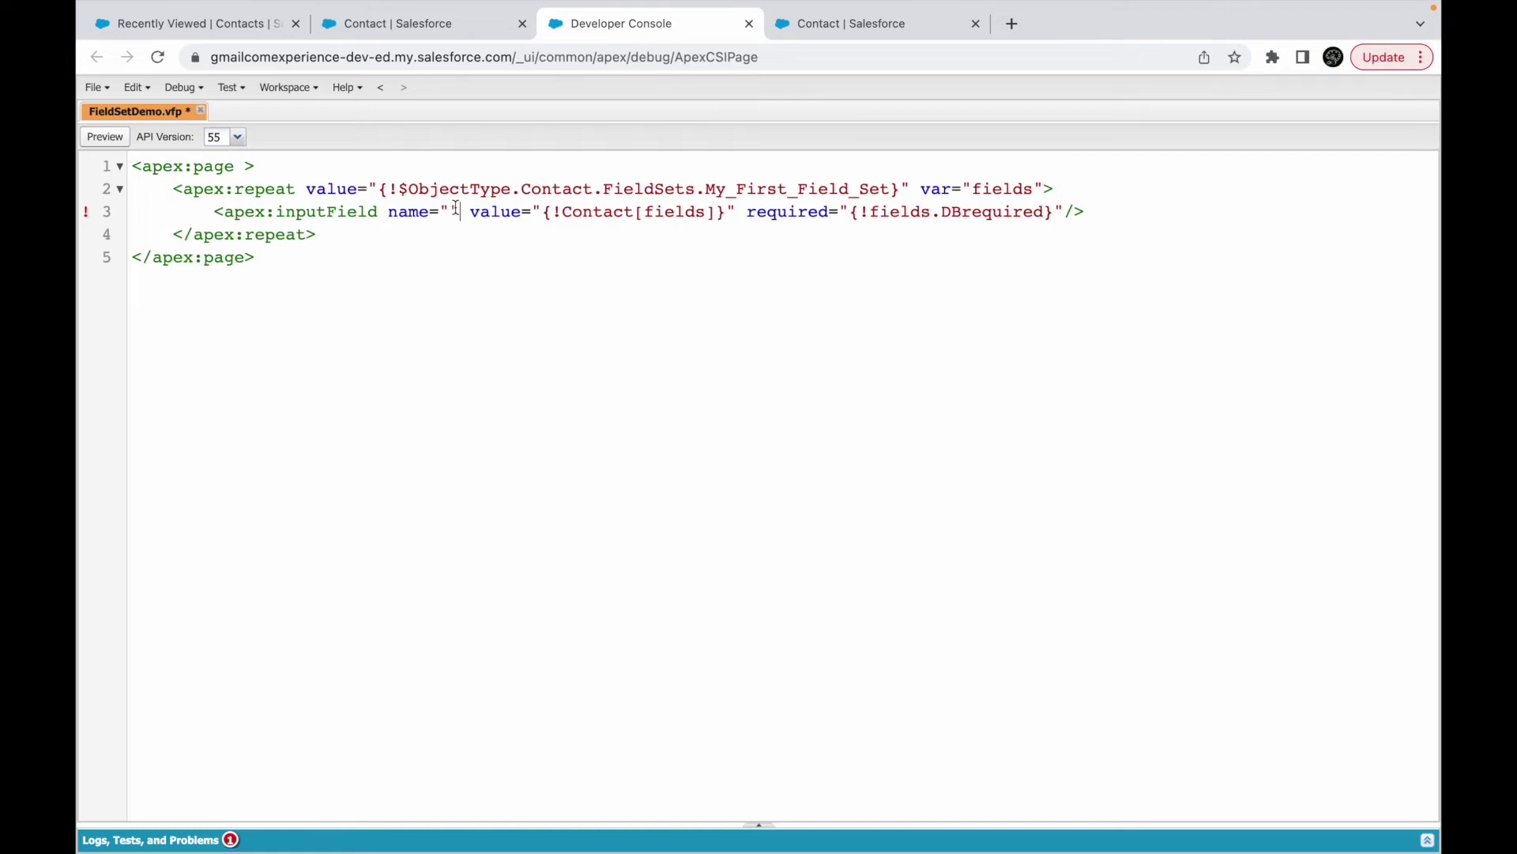
pyautogui.press('BackSpace')
pyautogui.press('BackSpace')
pyautogui.press('BackSpace')
pyautogui.press('BackSpace')
pyautogui.press('BackSpace')
pyautogui.press('BackSpace')
pyautogui.press('BackSpace')
pyautogui.hotkey('ctrl', 's')
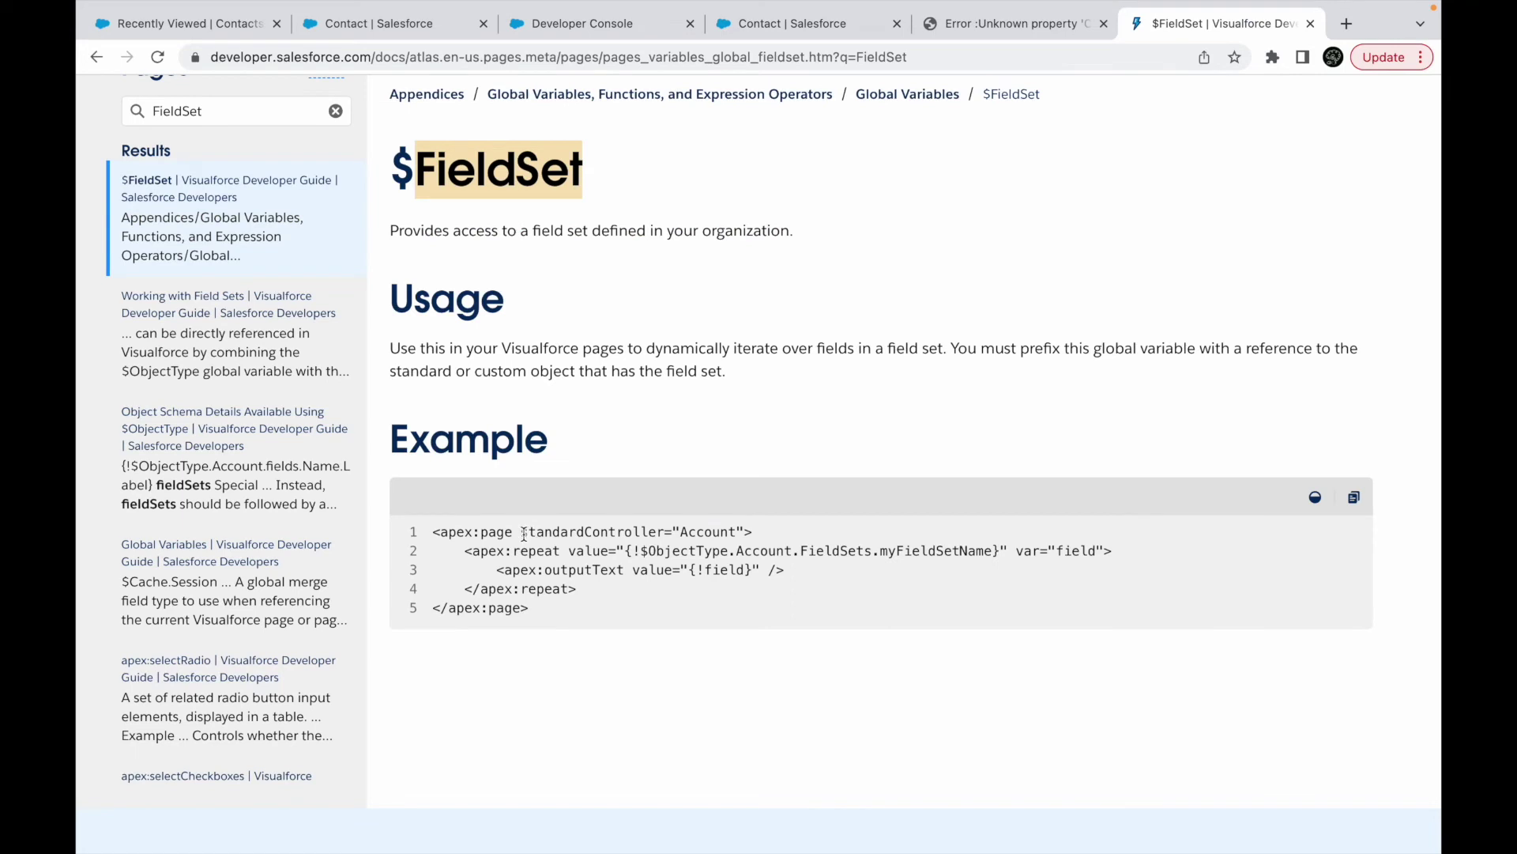
# Add standardController="Contact" to the apex:page tag using the copied example, and save
pyautogui.moveTo(520, 531); pyautogui.dragTo(746, 532)
pyautogui.hotkey('ctrl', 'c')
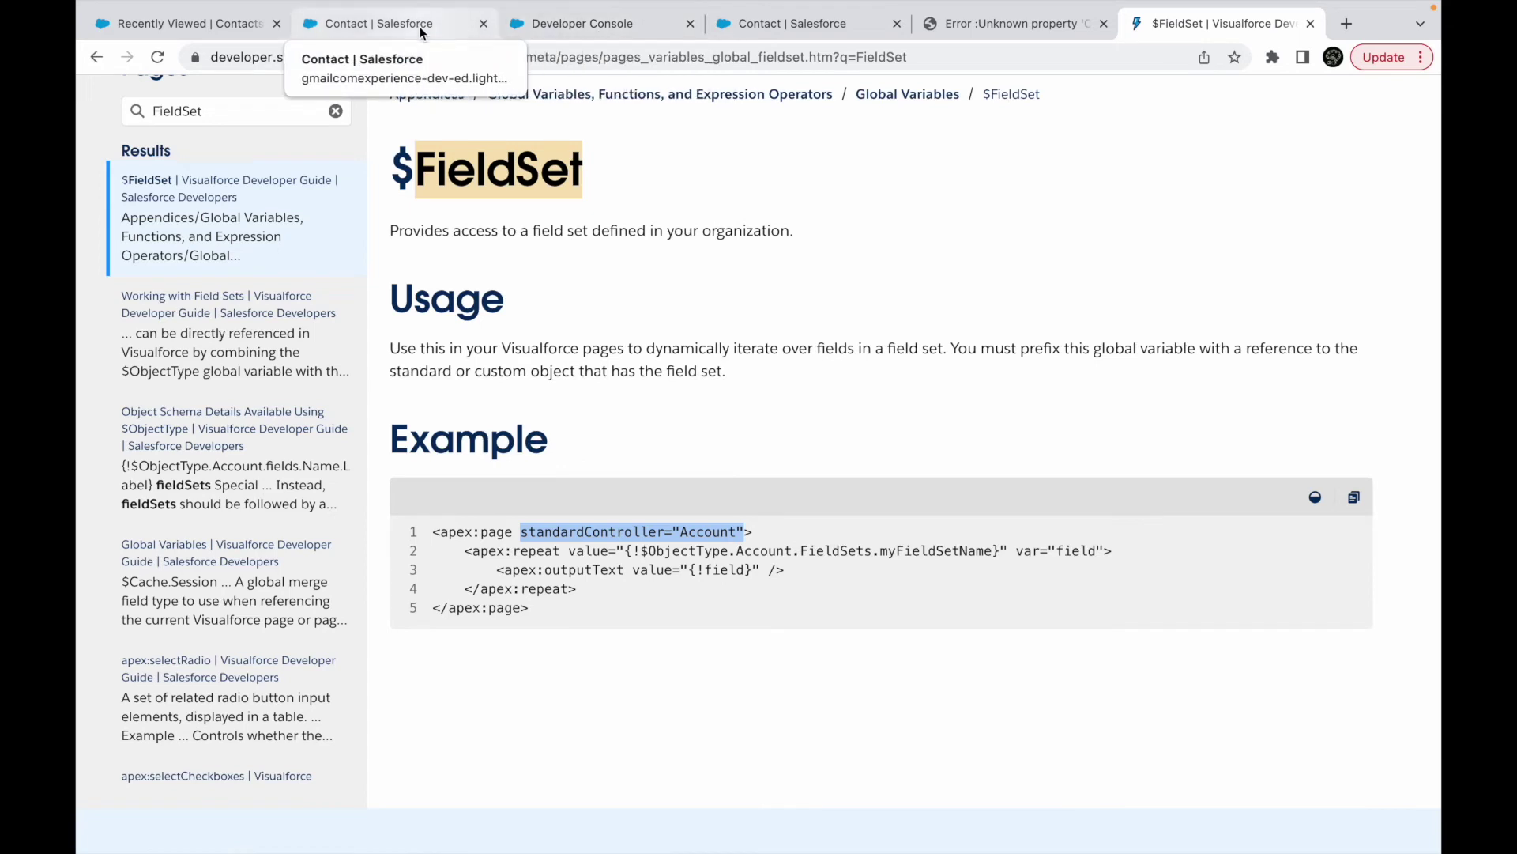
pyautogui.click(583, 24)
pyautogui.click(240, 167)
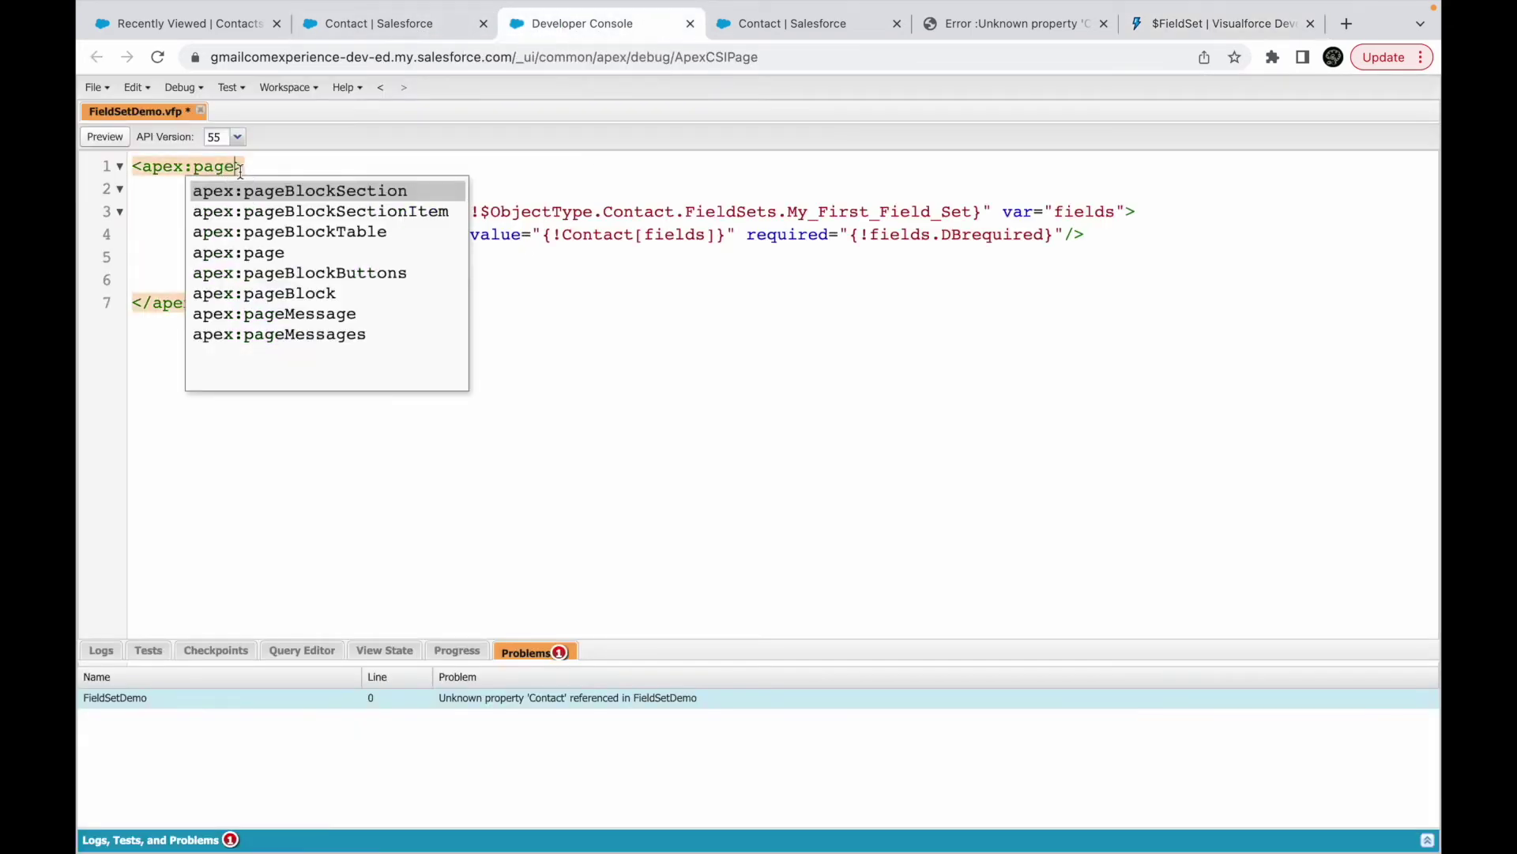
pyautogui.hotkey('ctrl', 'v')
pyautogui.hotkey('shift', 'Left')
pyautogui.hotkey('shift', 'Left')
pyautogui.hotkey('shift', 'Left')
pyautogui.hotkey('shift', 'Left')
pyautogui.hotkey('shift', 'Left')
pyautogui.hotkey('shift', 'Left')
pyautogui.hotkey('shift', 'Left')
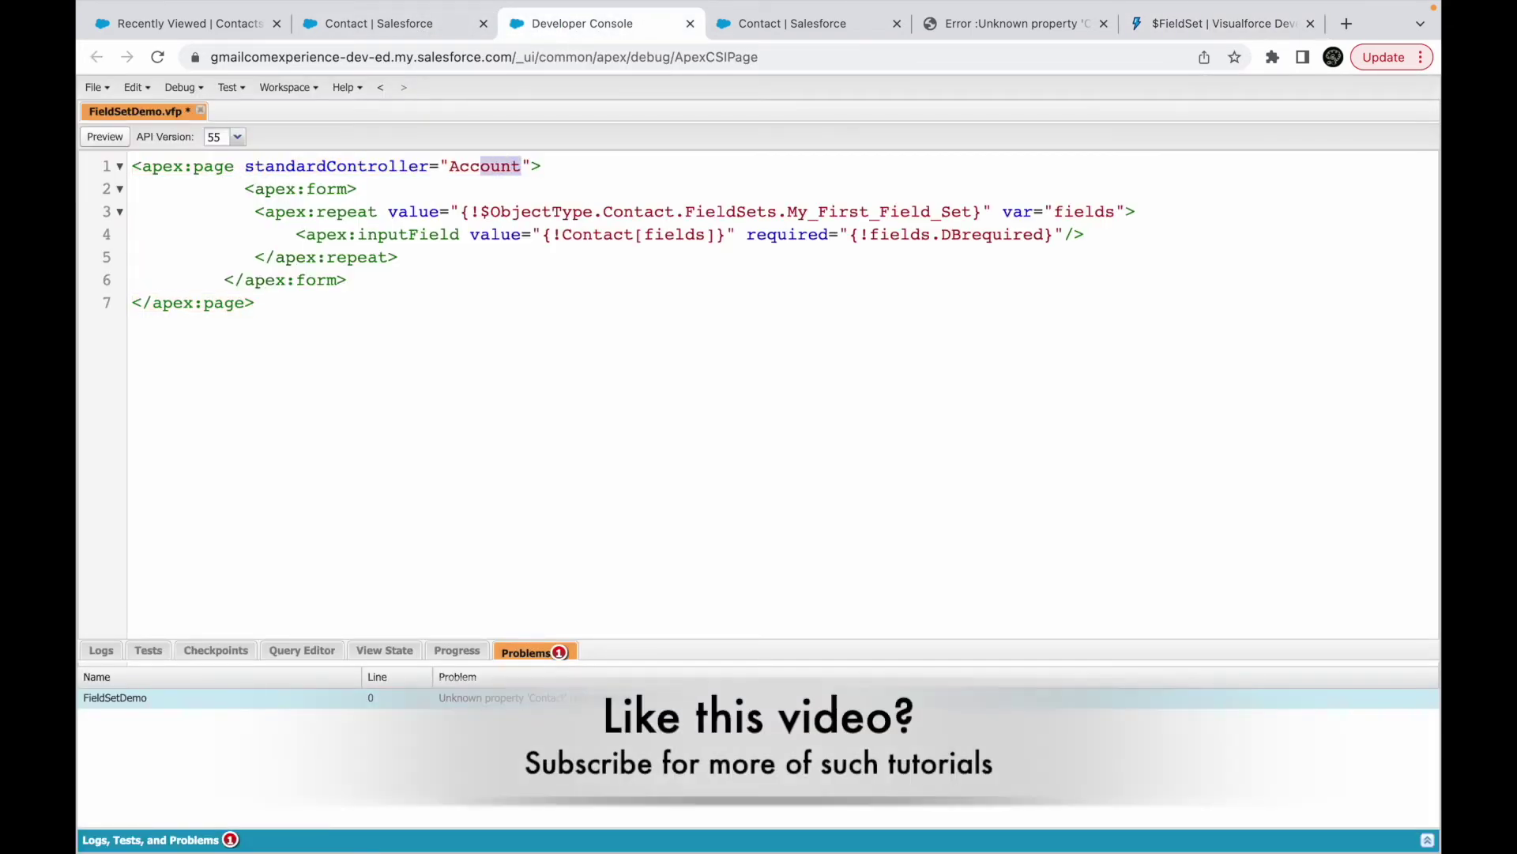
pyautogui.write('Contact')
pyautogui.hotkey('ctrl', 's')
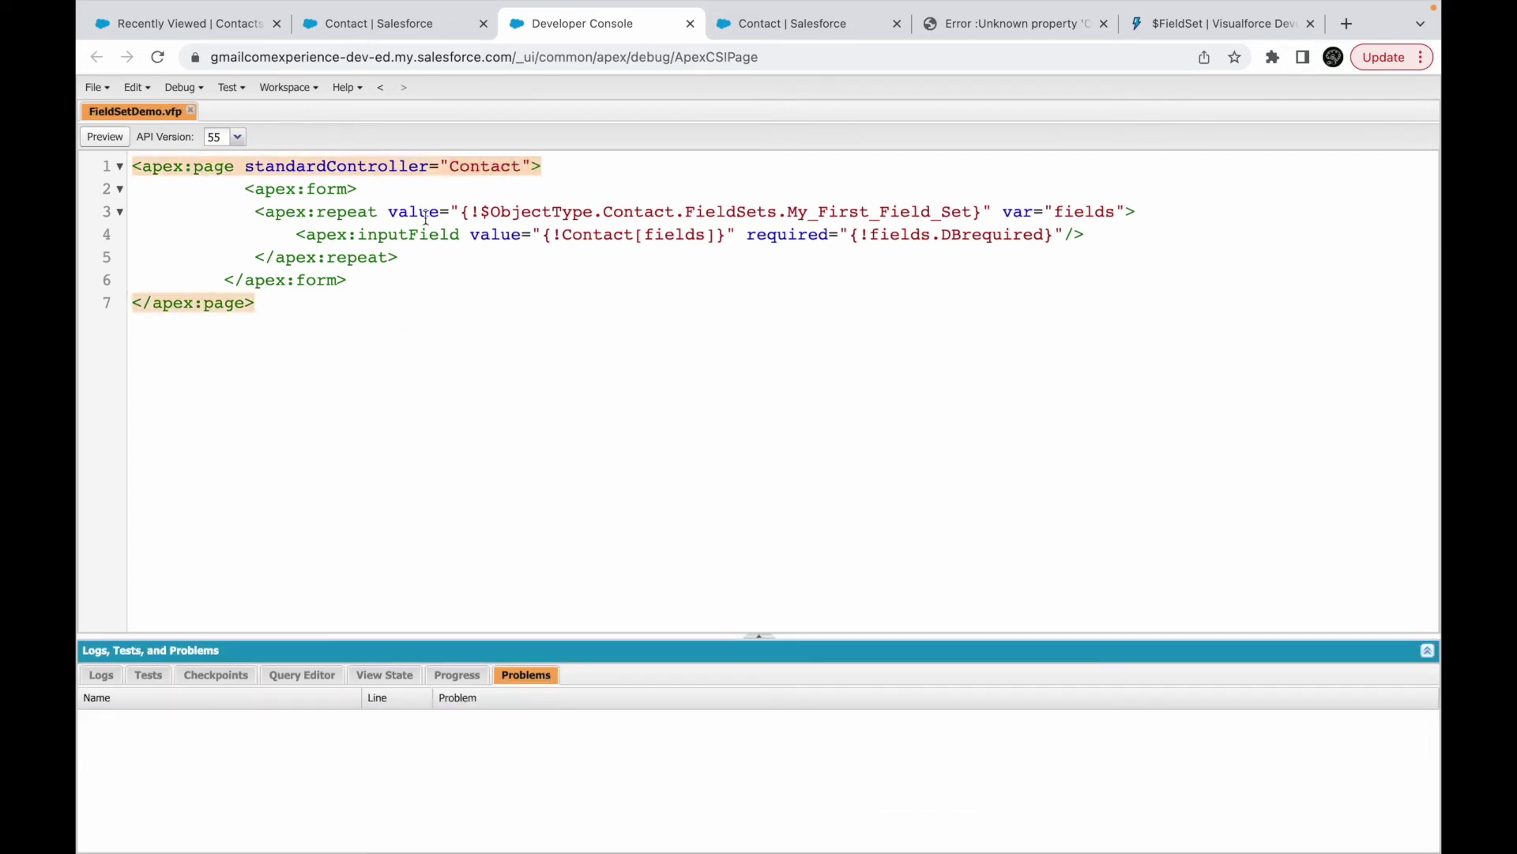
# Preview the FieldSetDemo page in a new browser tab
pyautogui.click(470, 164)
pyautogui.press('Home')
pyautogui.click(373, 164)
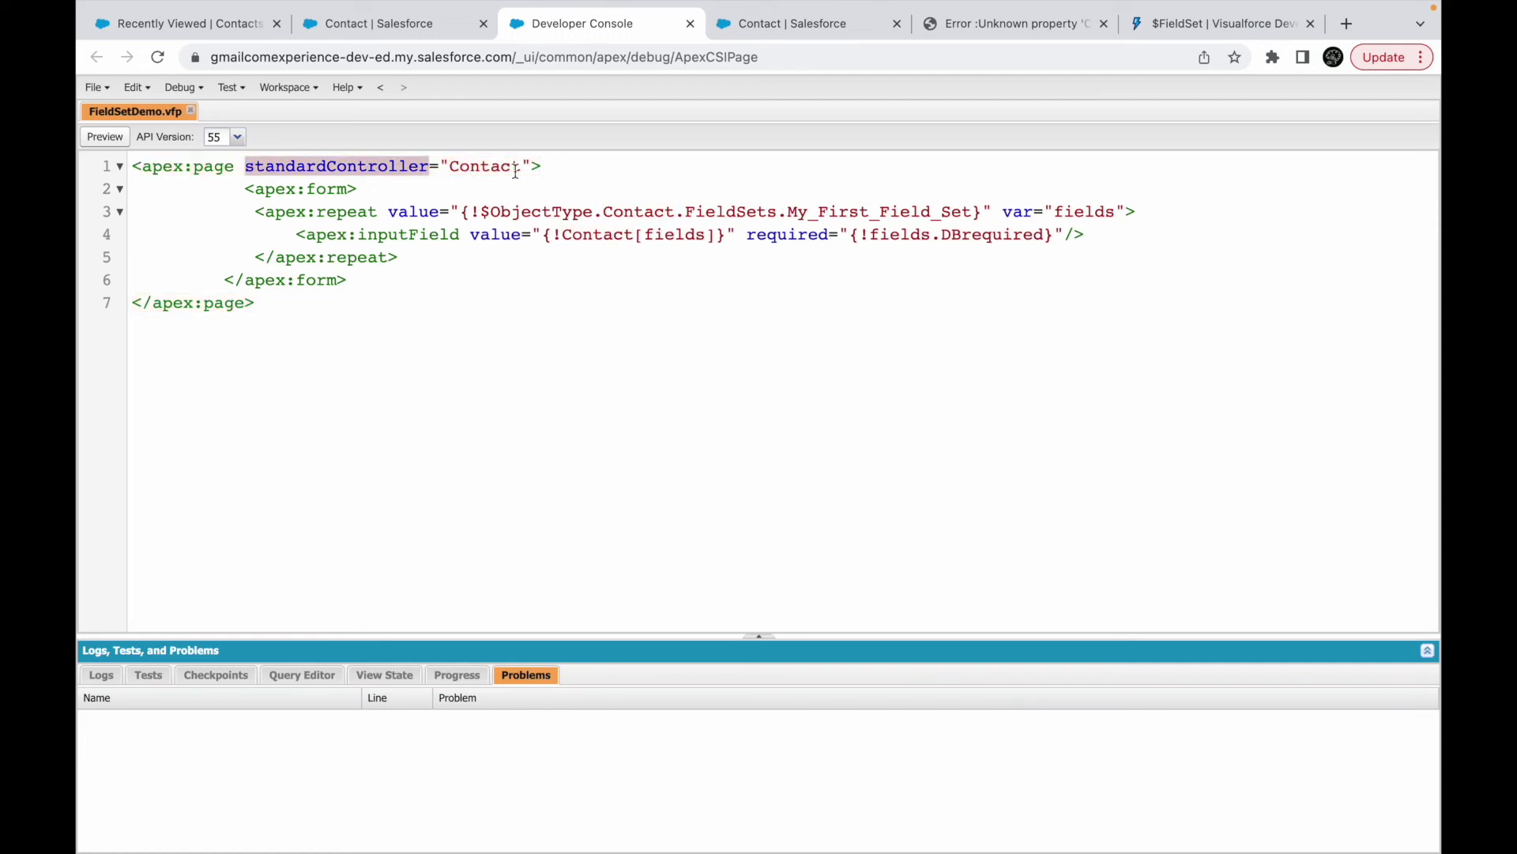
pyautogui.click(562, 169)
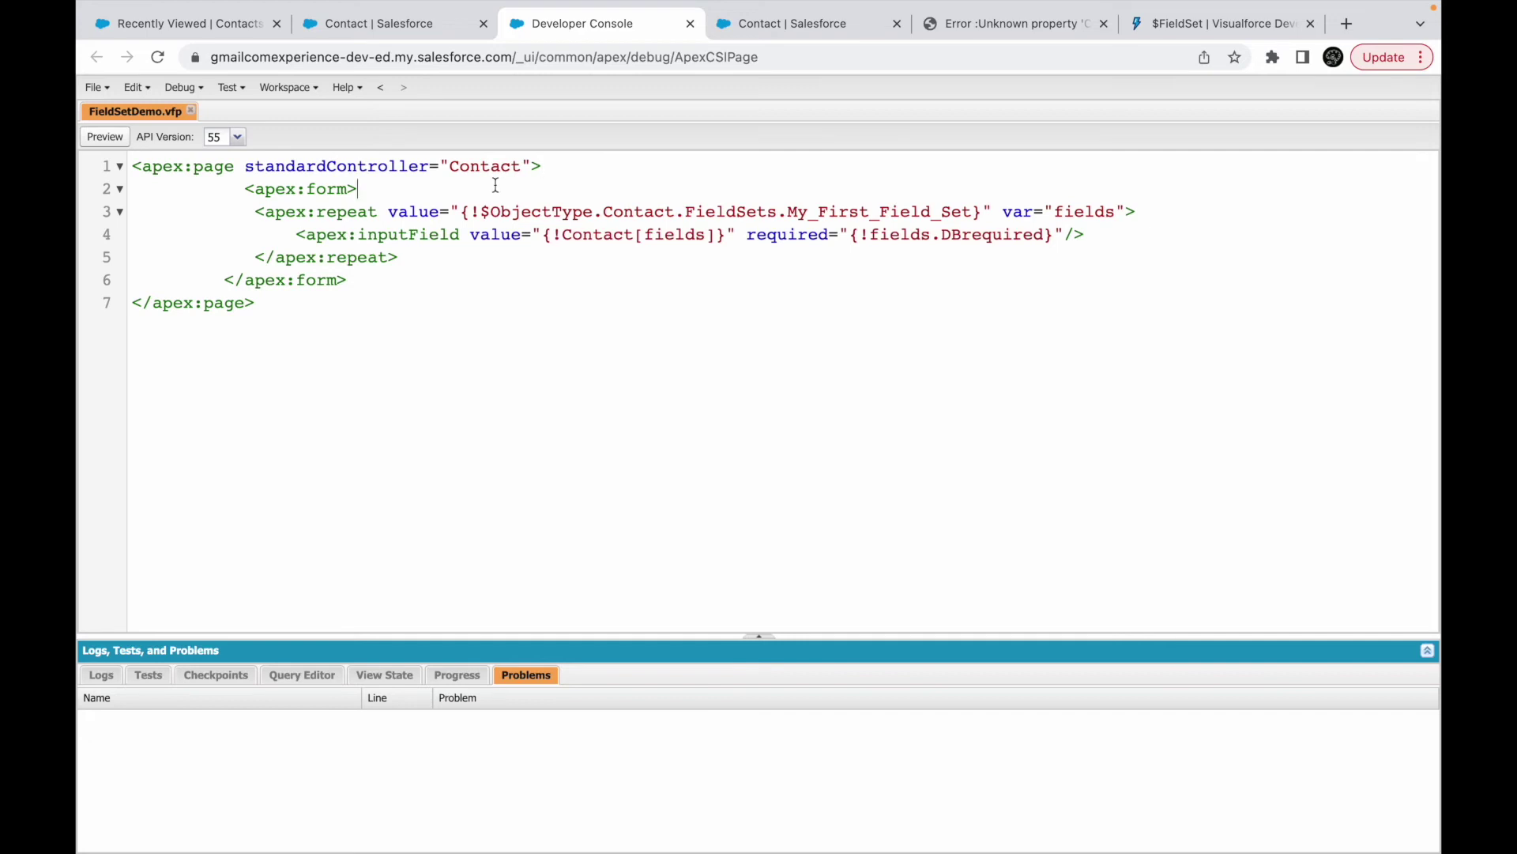
pyautogui.click(635, 209)
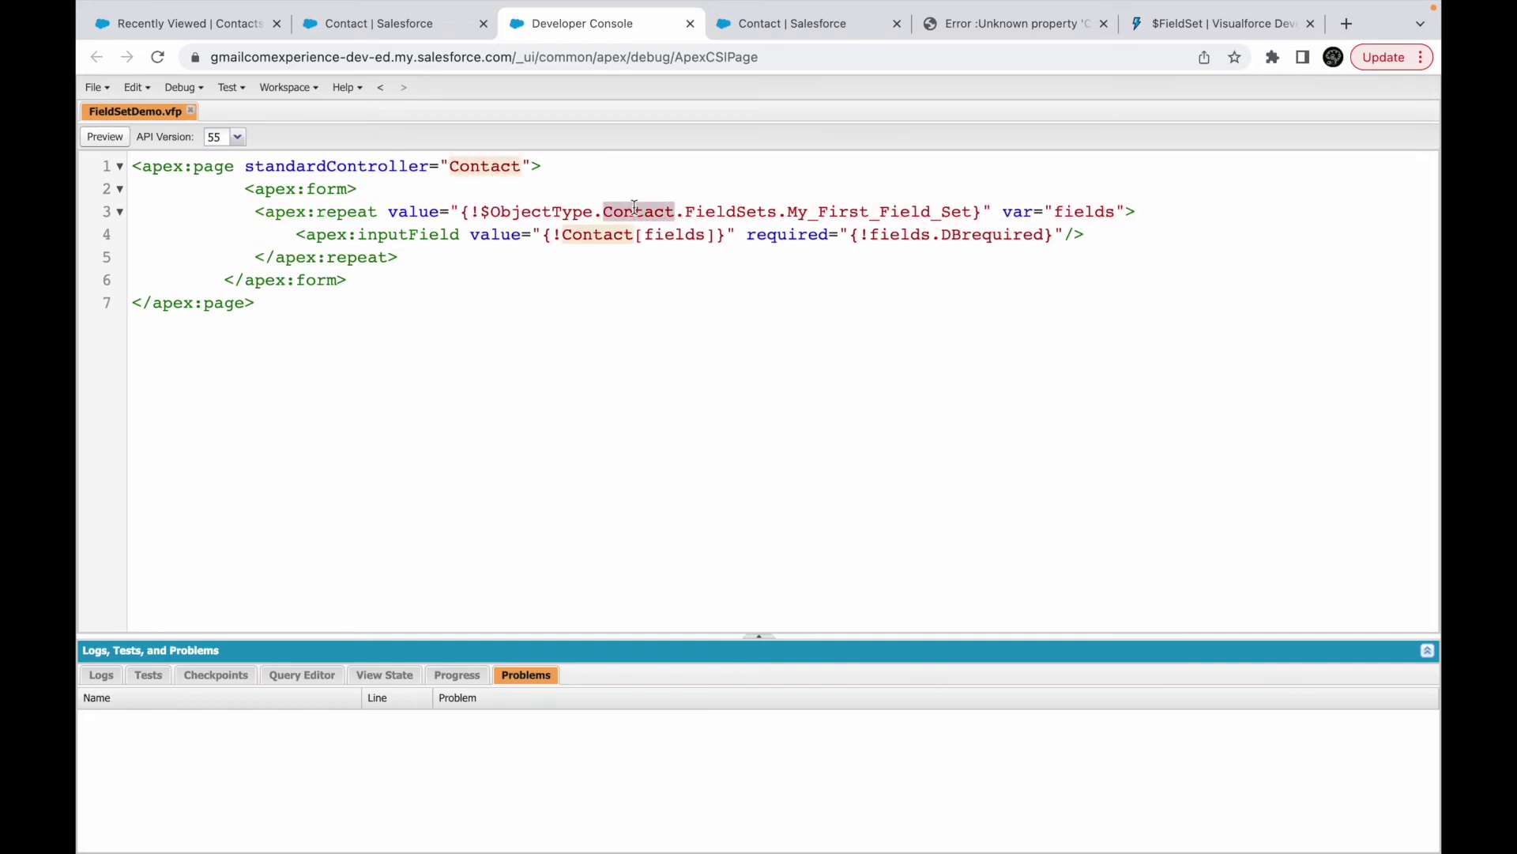
pyautogui.click(724, 254)
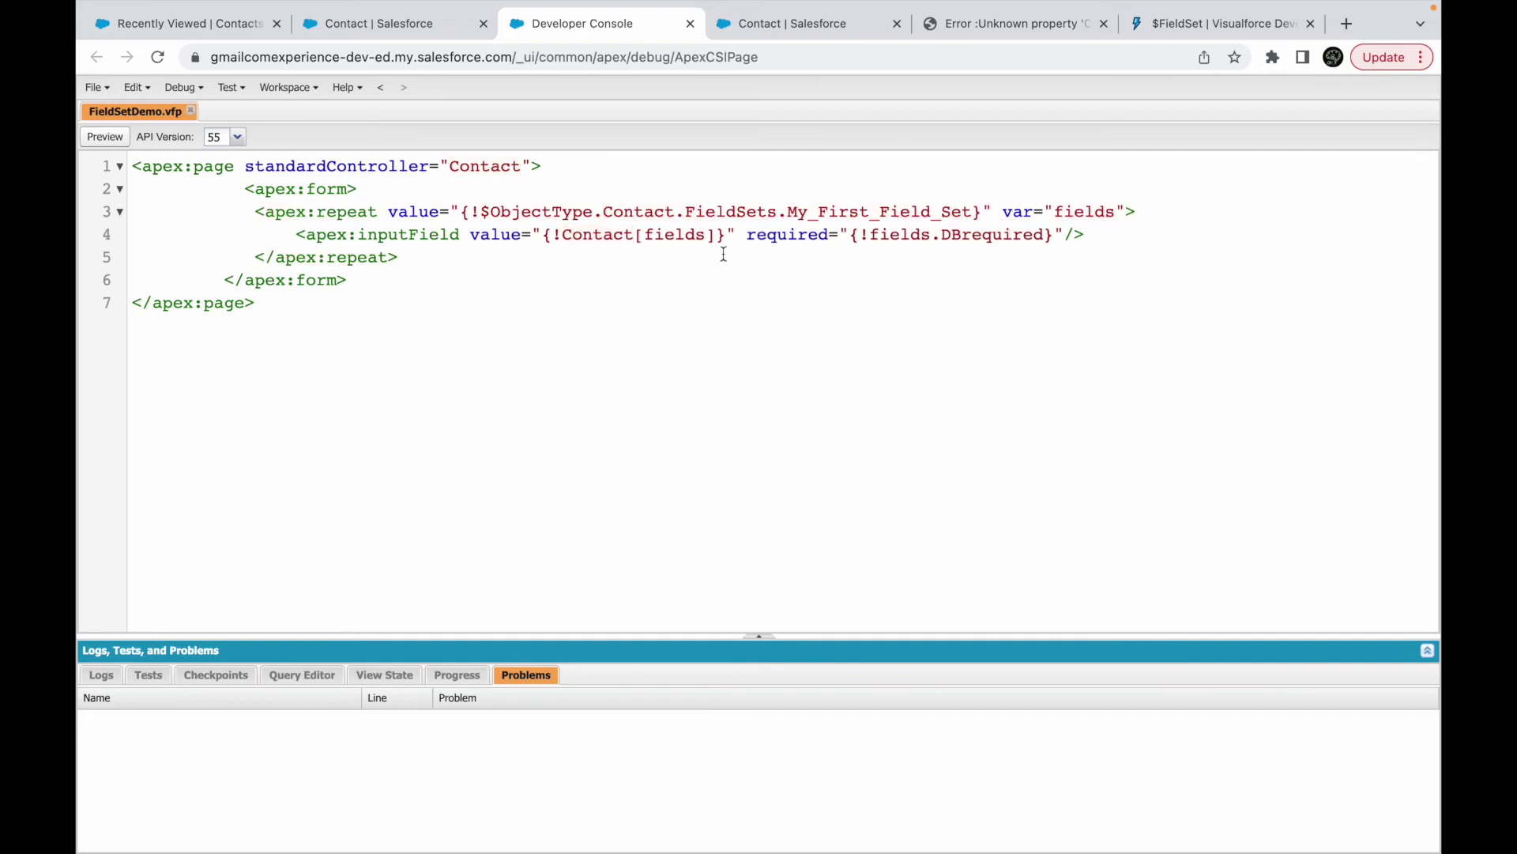
pyautogui.click(106, 137)
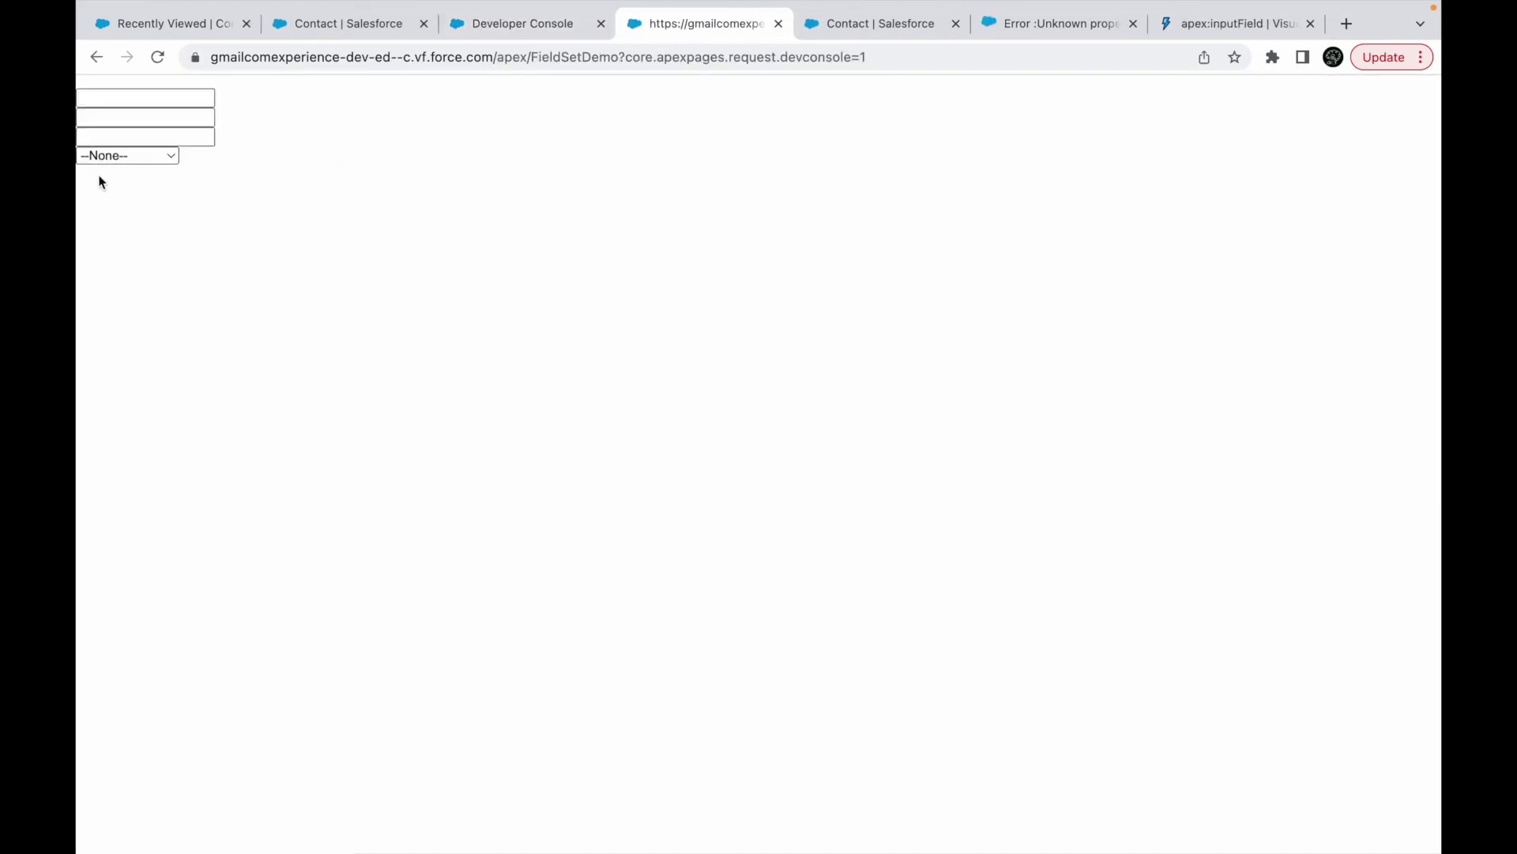
# Highlight ObjectType, Contact, FieldSets and My_First_Field_Set in the apex:repeat value expression
pyautogui.moveTo(531, 31); pyautogui.dragTo(427, 37)
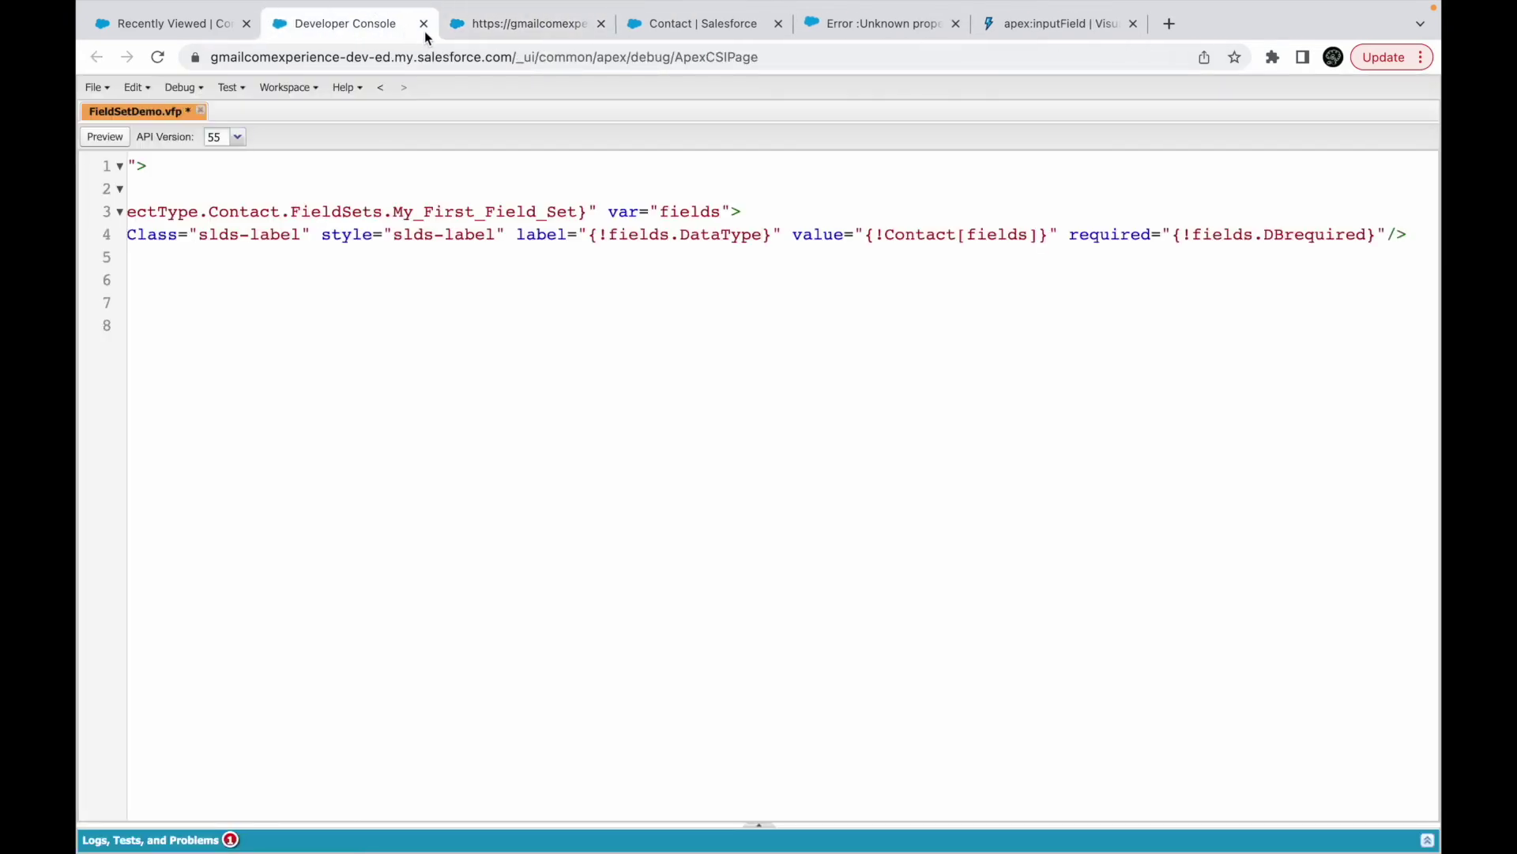
pyautogui.click(393, 271)
pyautogui.doubleClick(553, 212)
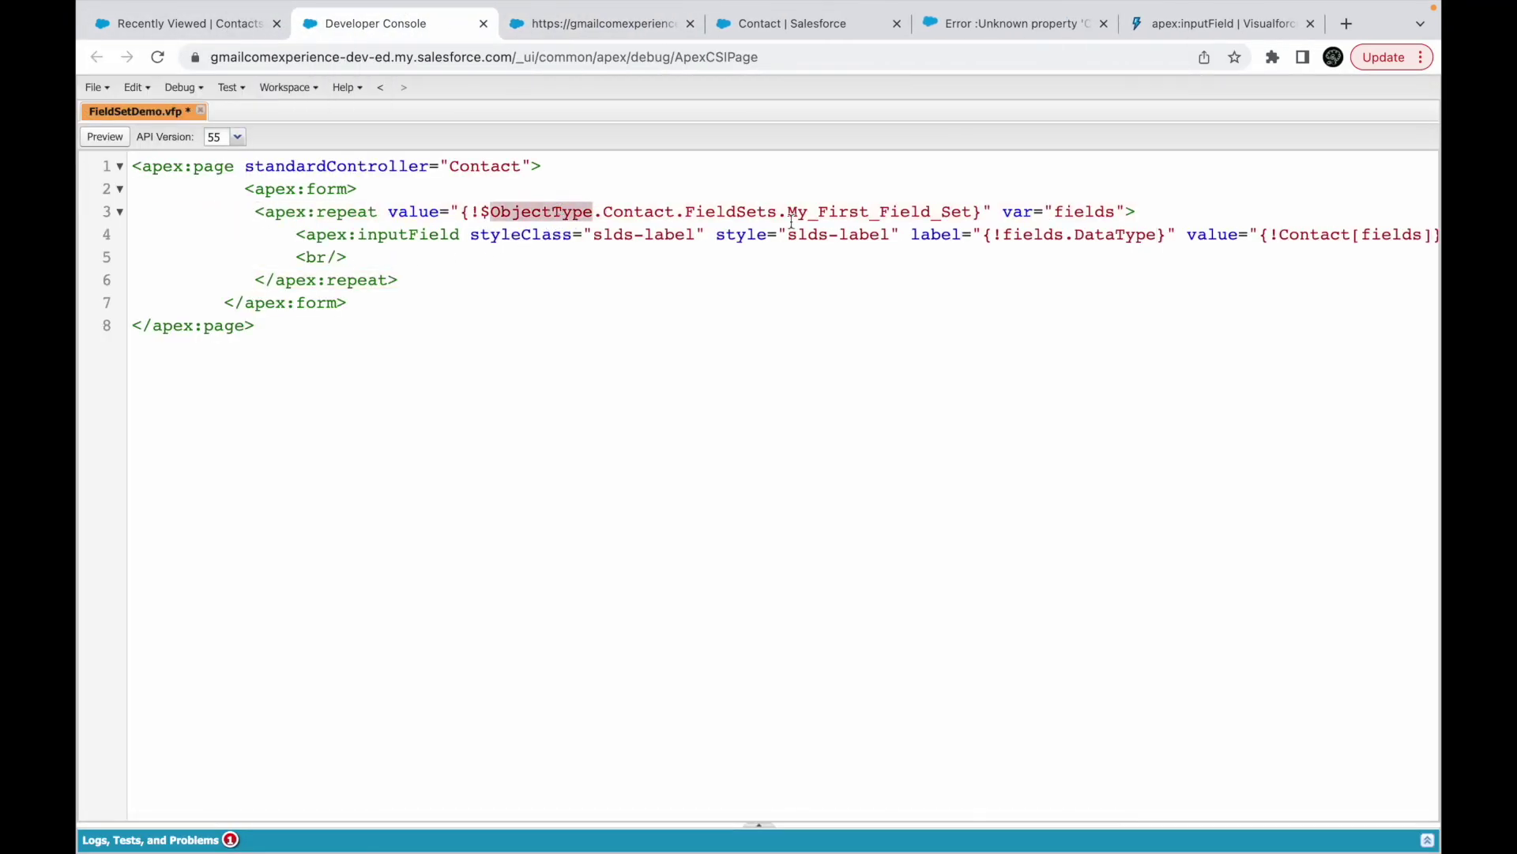
pyautogui.click(699, 205)
pyautogui.doubleClick(700, 206)
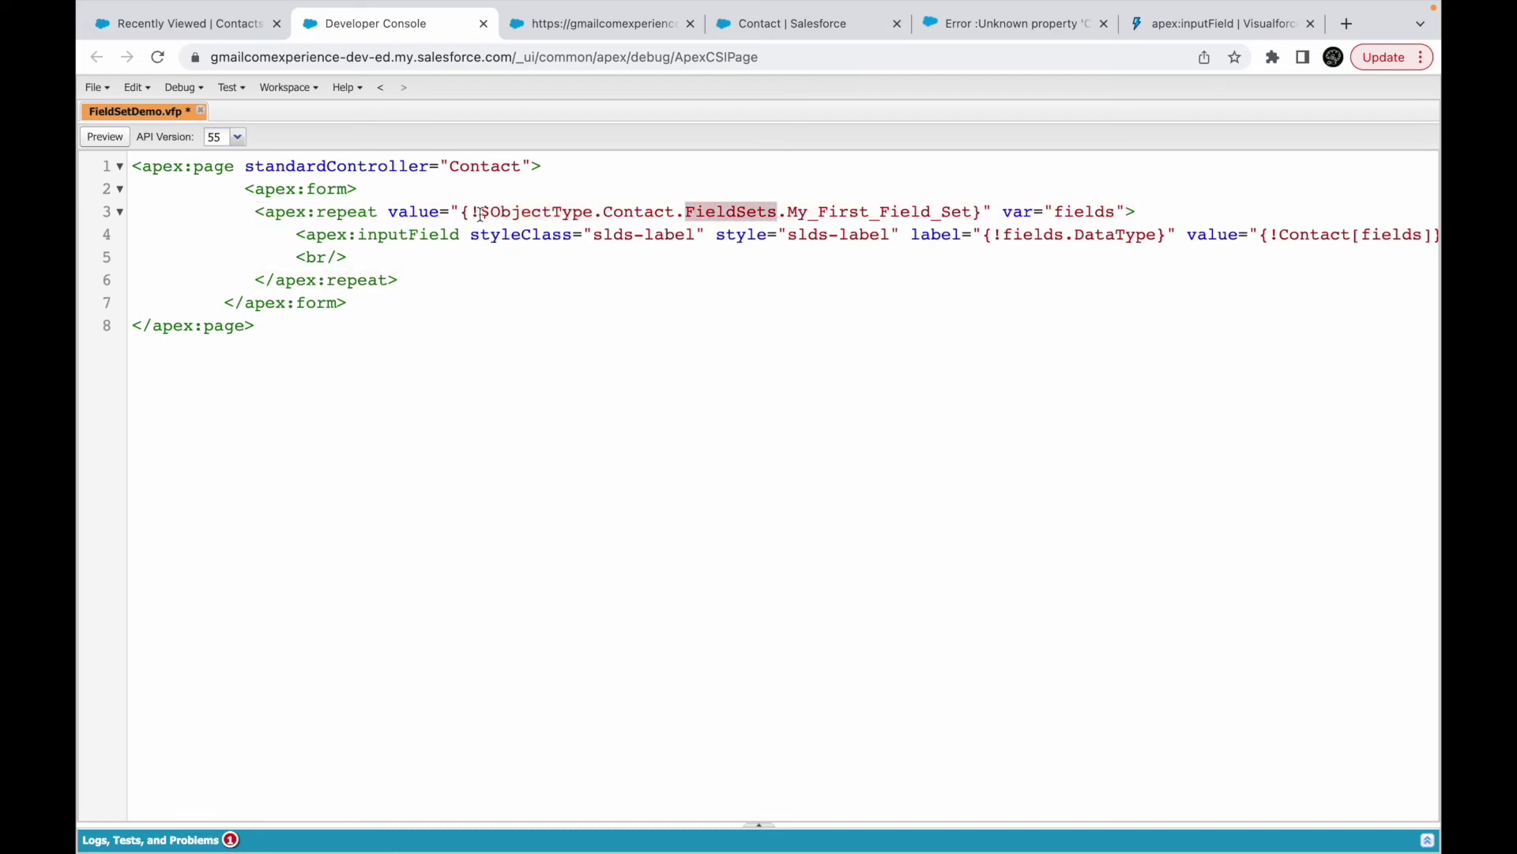
pyautogui.moveTo(481, 212); pyautogui.dragTo(973, 202)
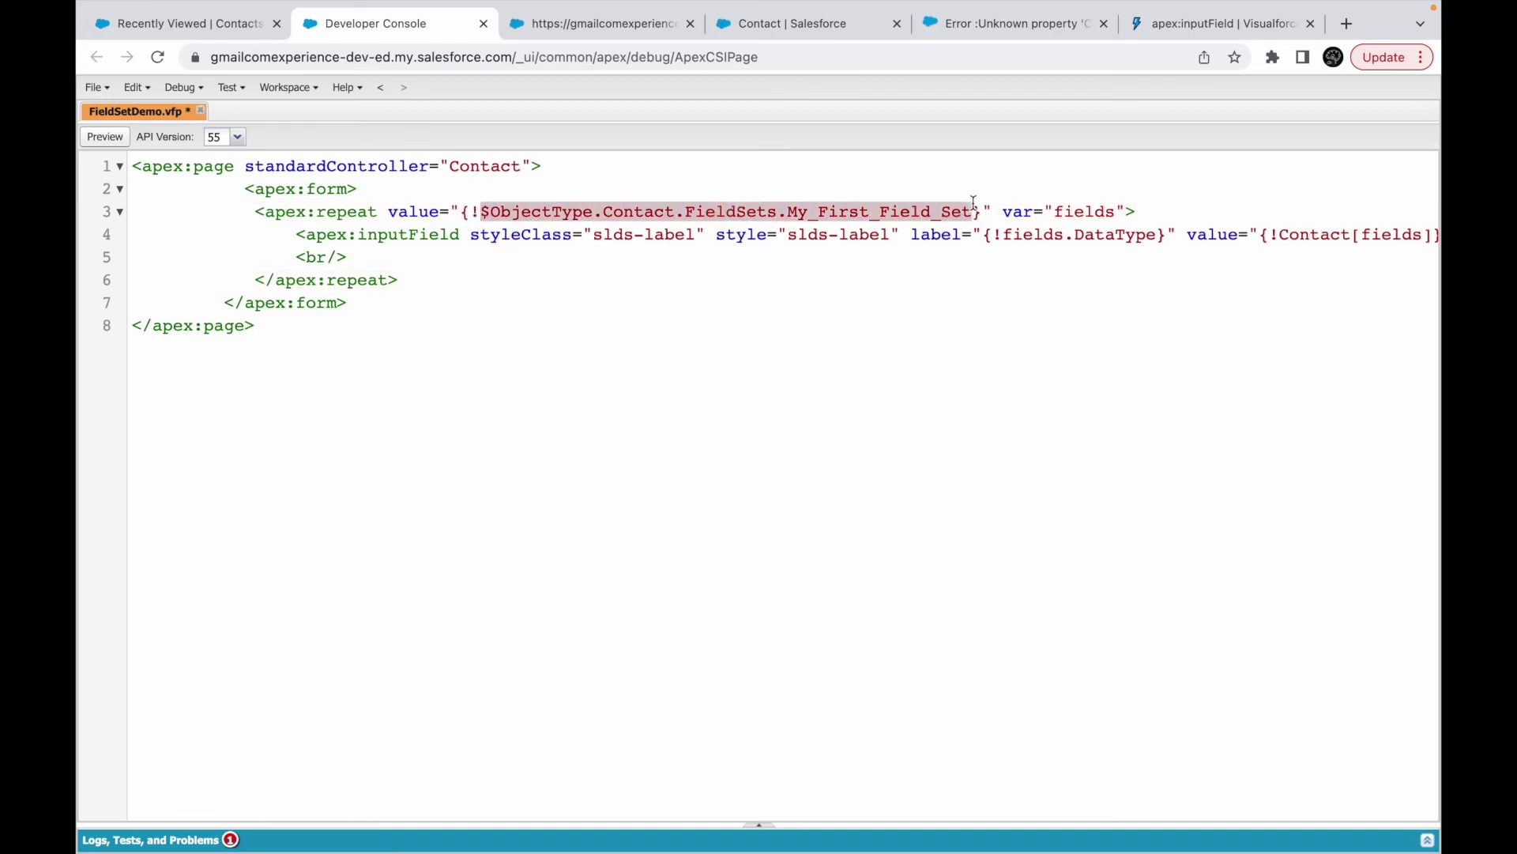
pyautogui.click(609, 214)
pyautogui.doubleClick(629, 211)
pyautogui.doubleClick(739, 212)
pyautogui.doubleClick(868, 212)
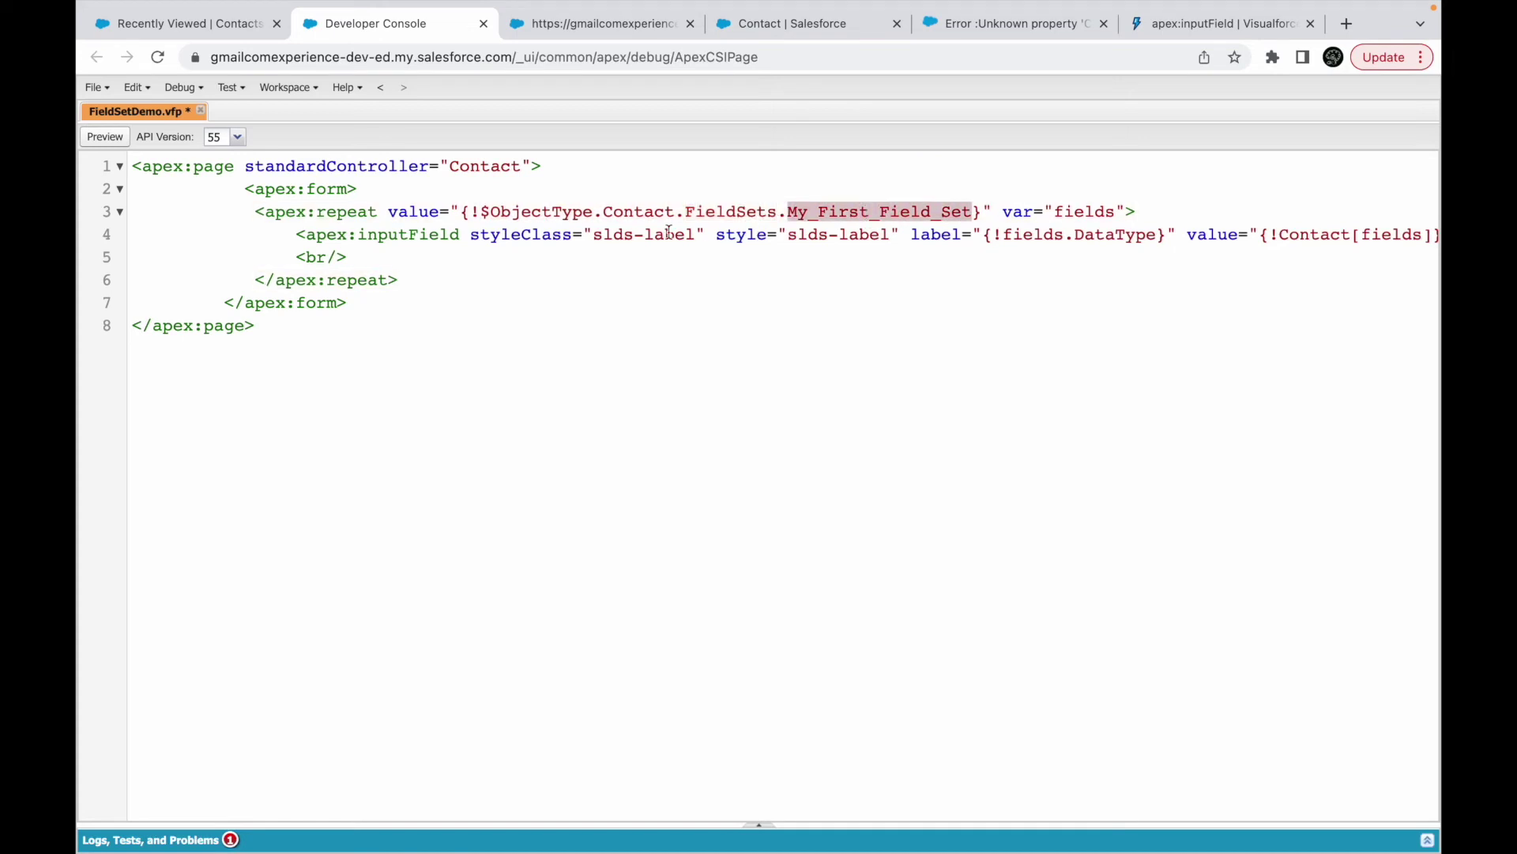
pyautogui.click(441, 179)
# Point out the apex:form tag, the apex:inputField tag, and the My_First_Field_Set name again
pyautogui.click(230, 190)
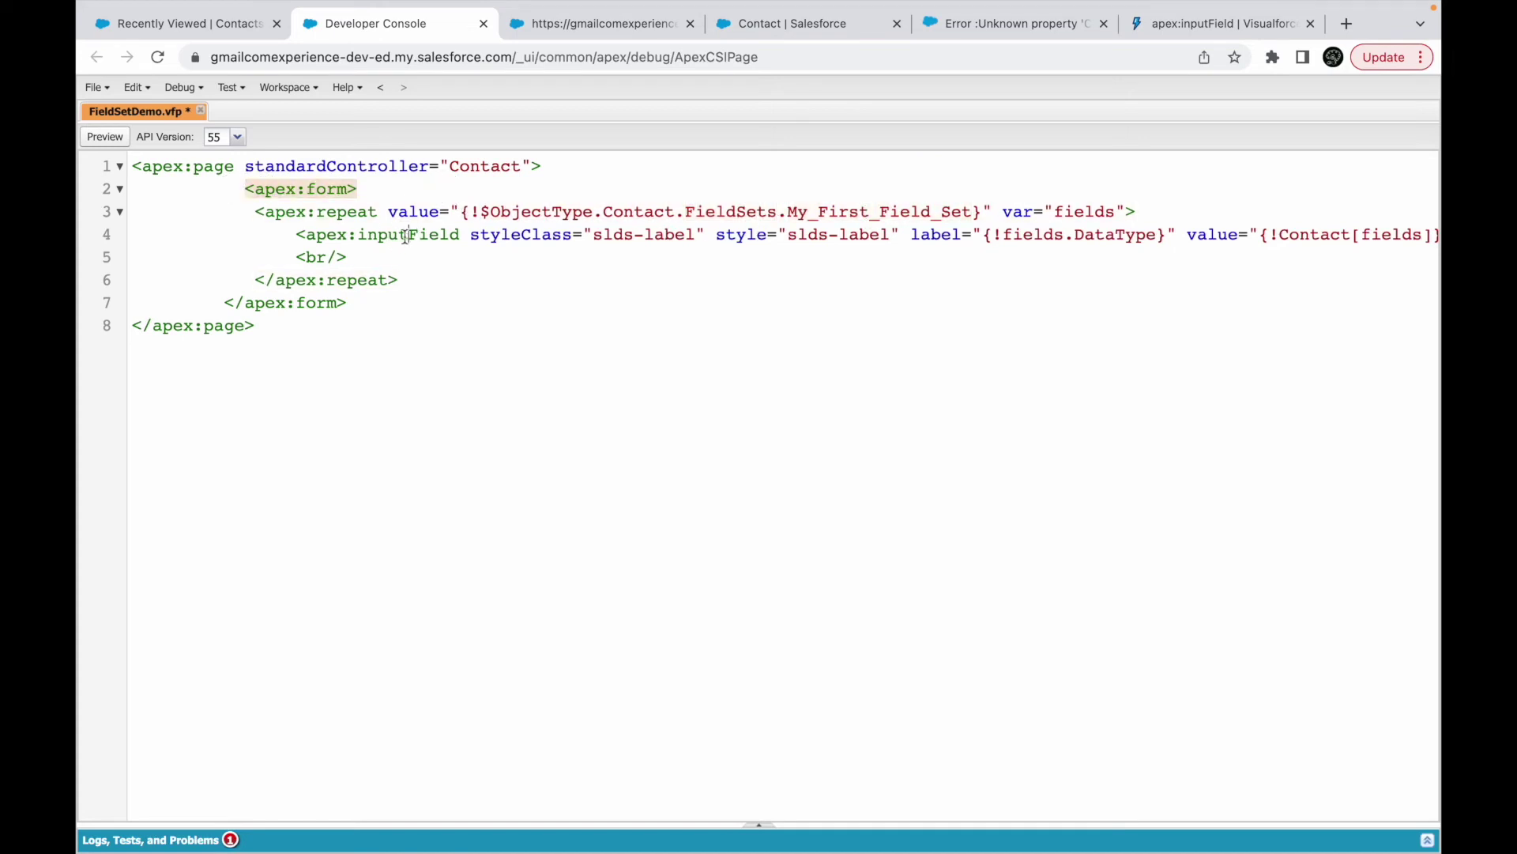
pyautogui.moveTo(297, 231); pyautogui.dragTo(441, 231)
pyautogui.click(493, 235)
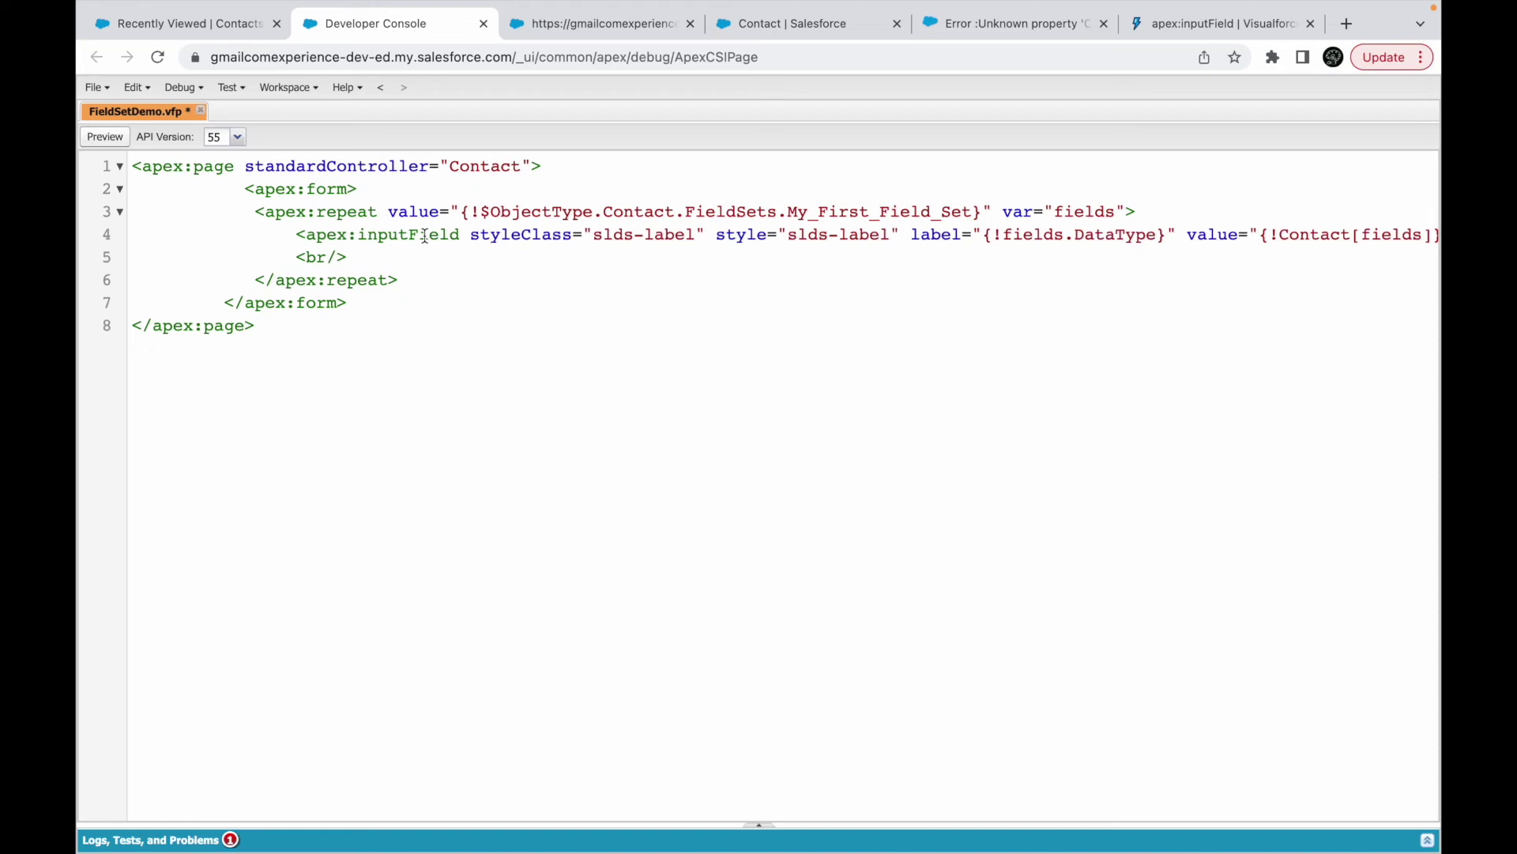
pyautogui.moveTo(490, 212); pyautogui.dragTo(974, 212)
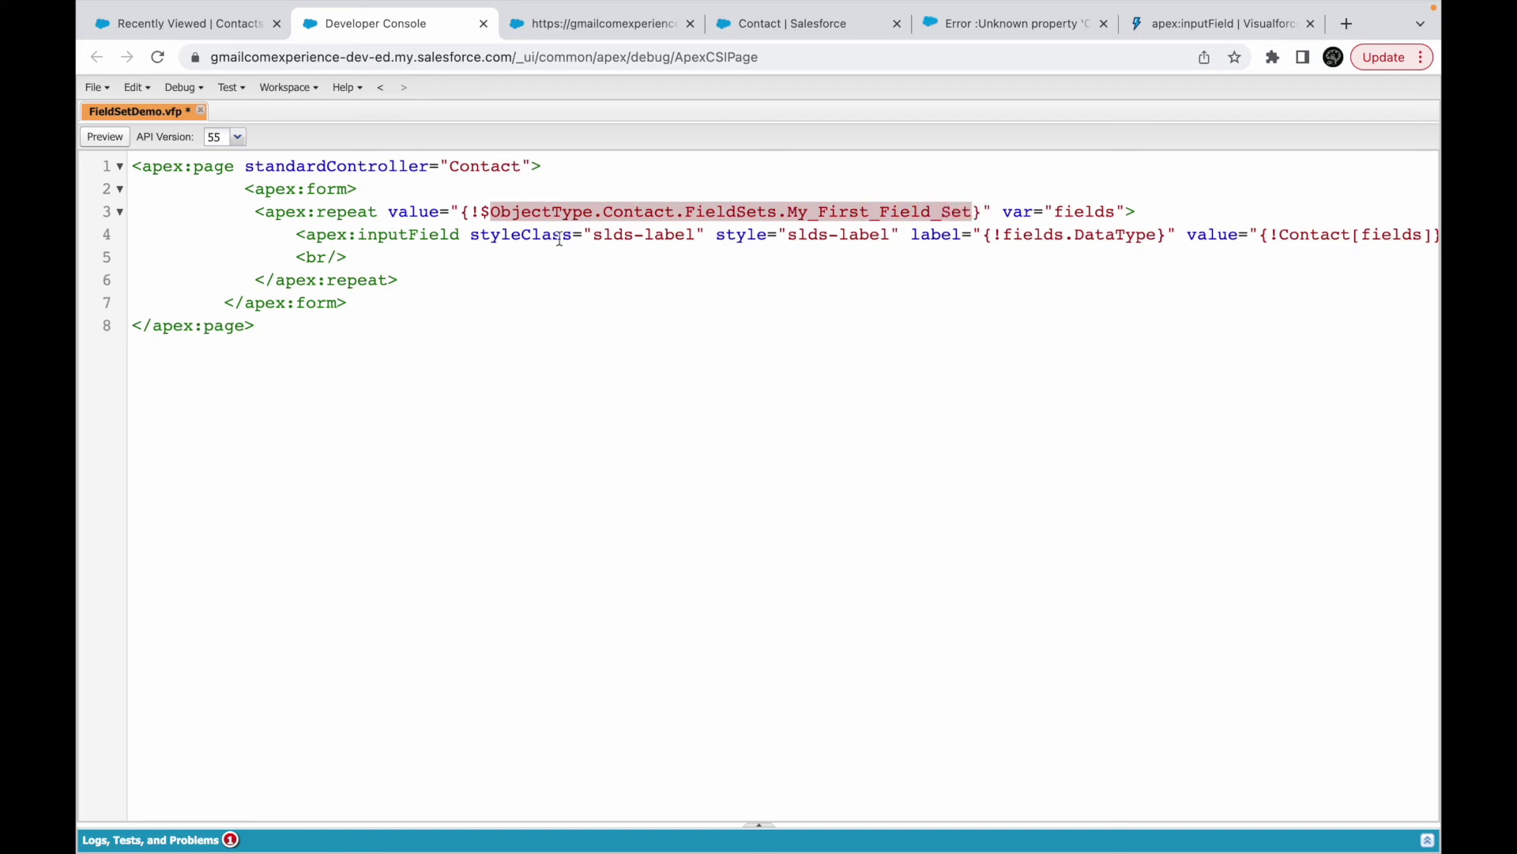
pyautogui.doubleClick(869, 211)
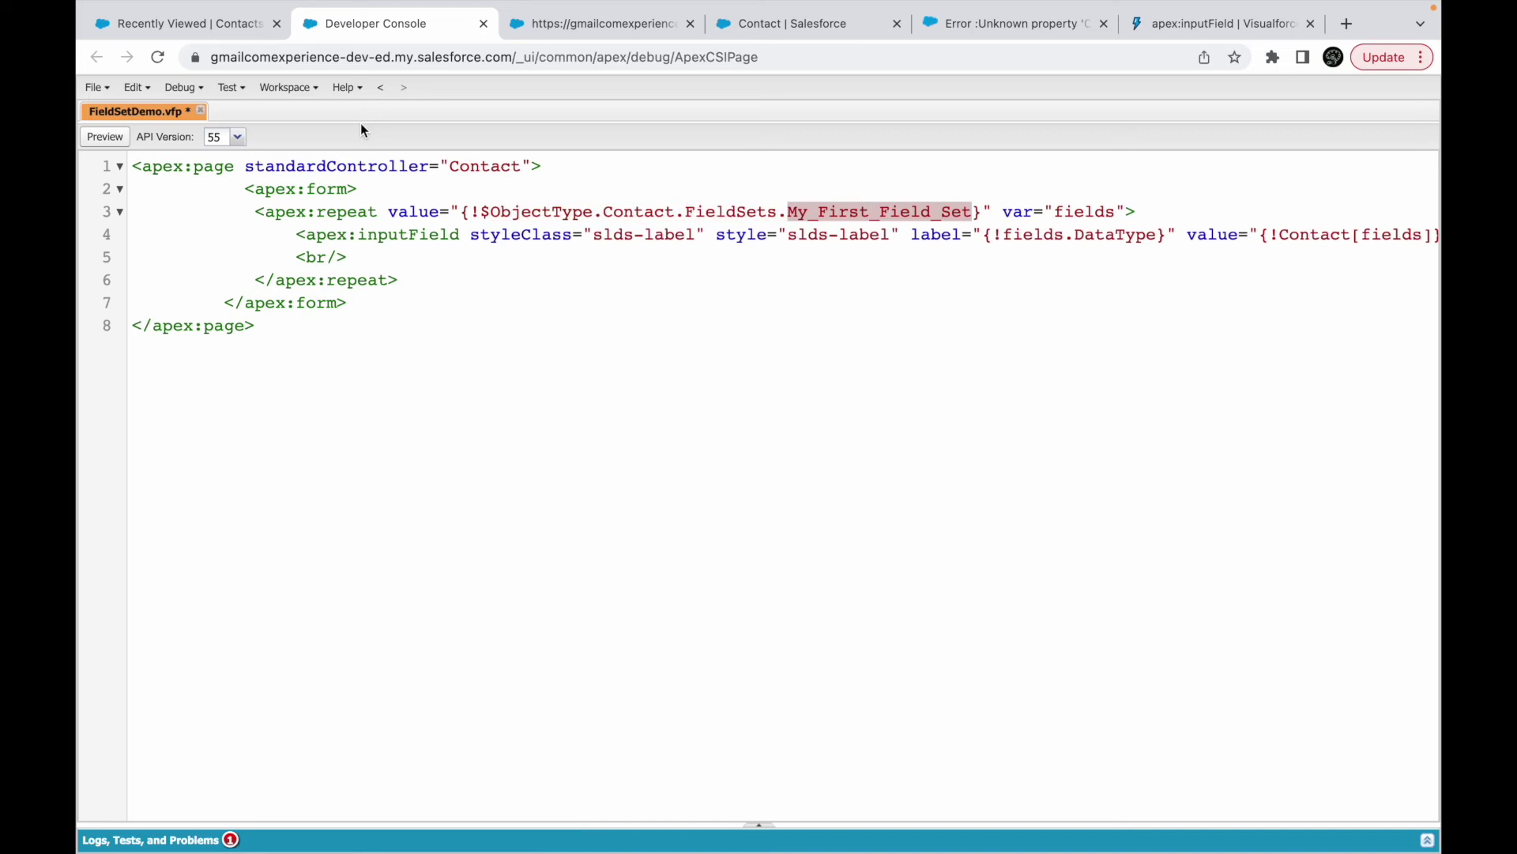
pyautogui.click(518, 258)
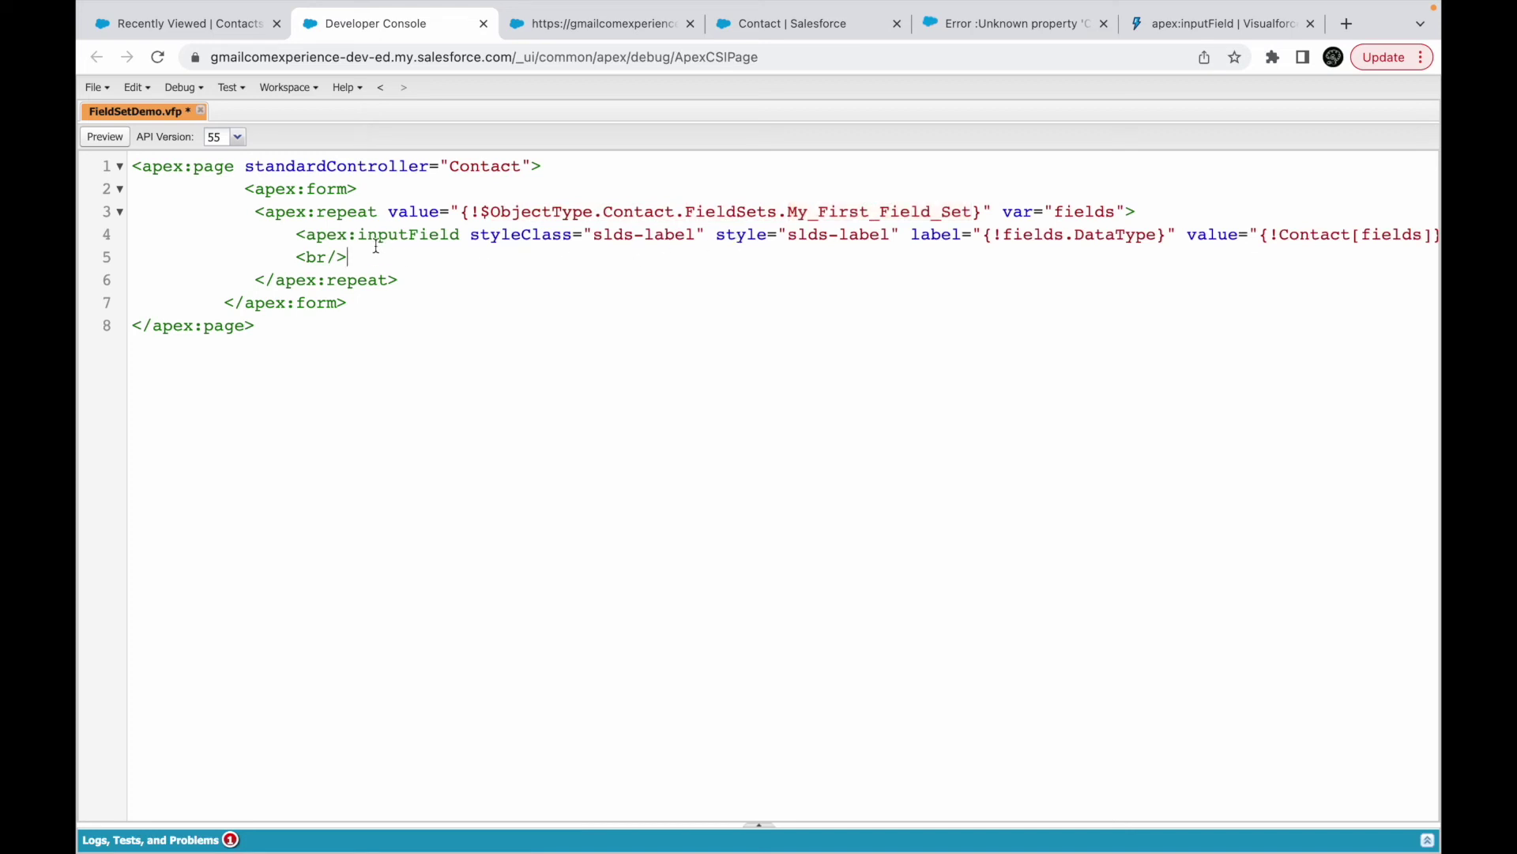
pyautogui.doubleClick(441, 237)
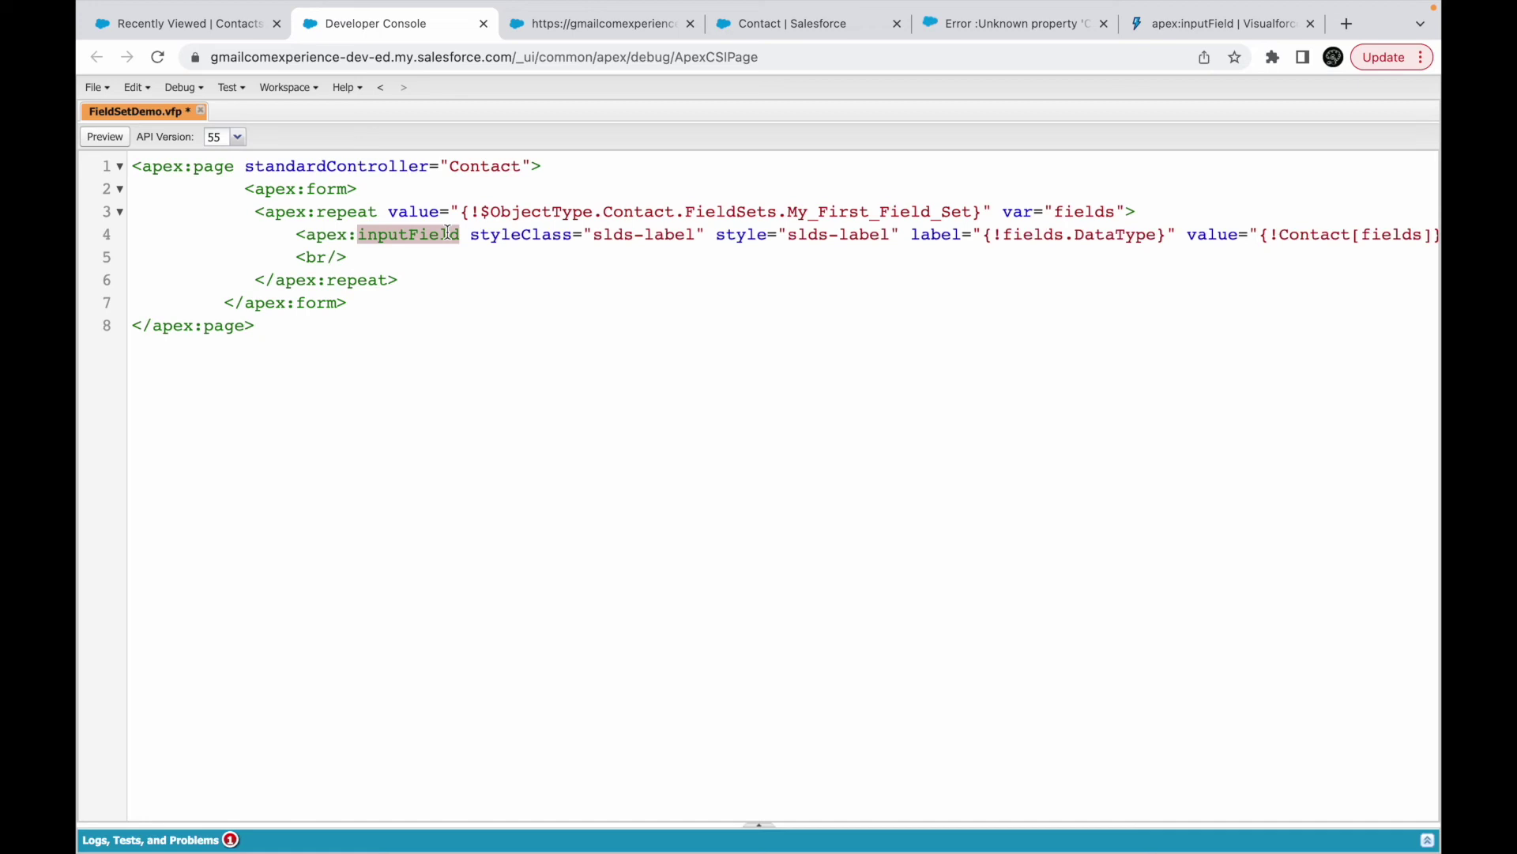
pyautogui.moveTo(297, 235); pyautogui.dragTo(478, 235)
pyautogui.doubleClick(824, 211)
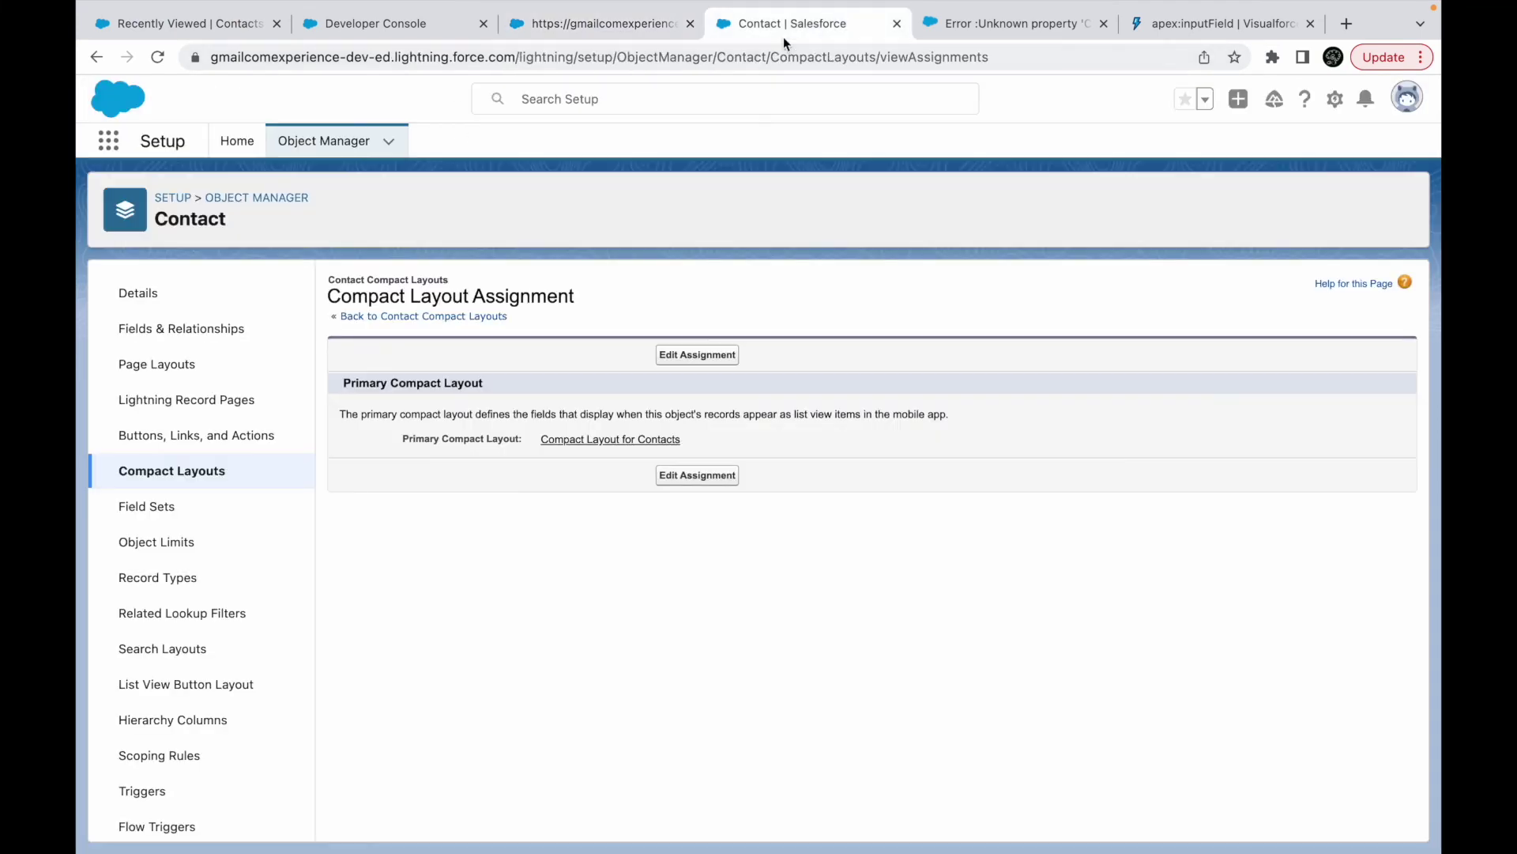
# Open the System Administrator profile from the Profiles setup page, filtered to names starting with S
pyautogui.click(303, 150)
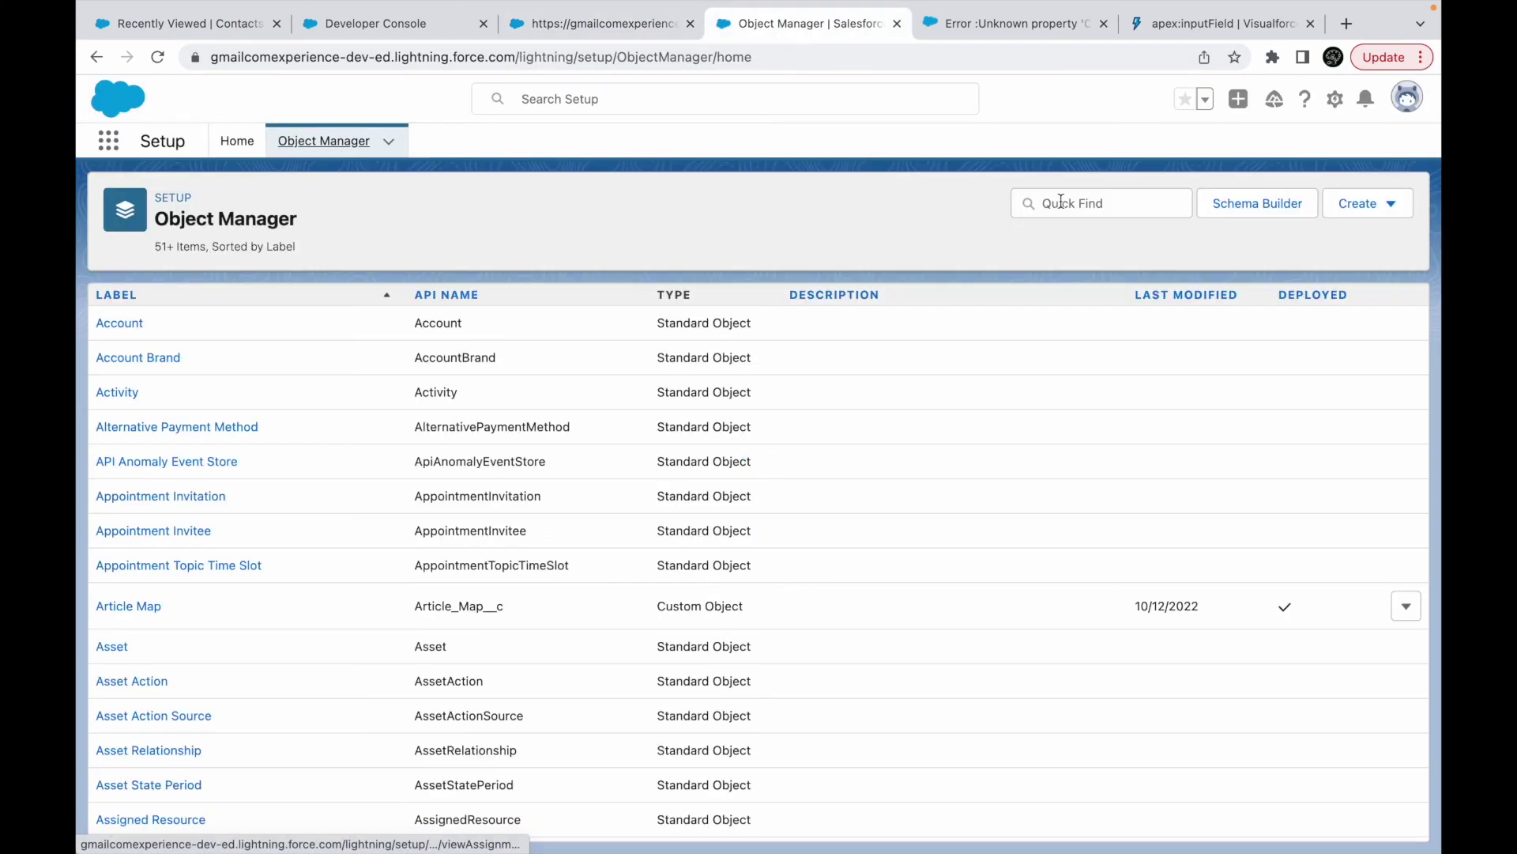
pyautogui.click(1122, 205)
pyautogui.write('p')
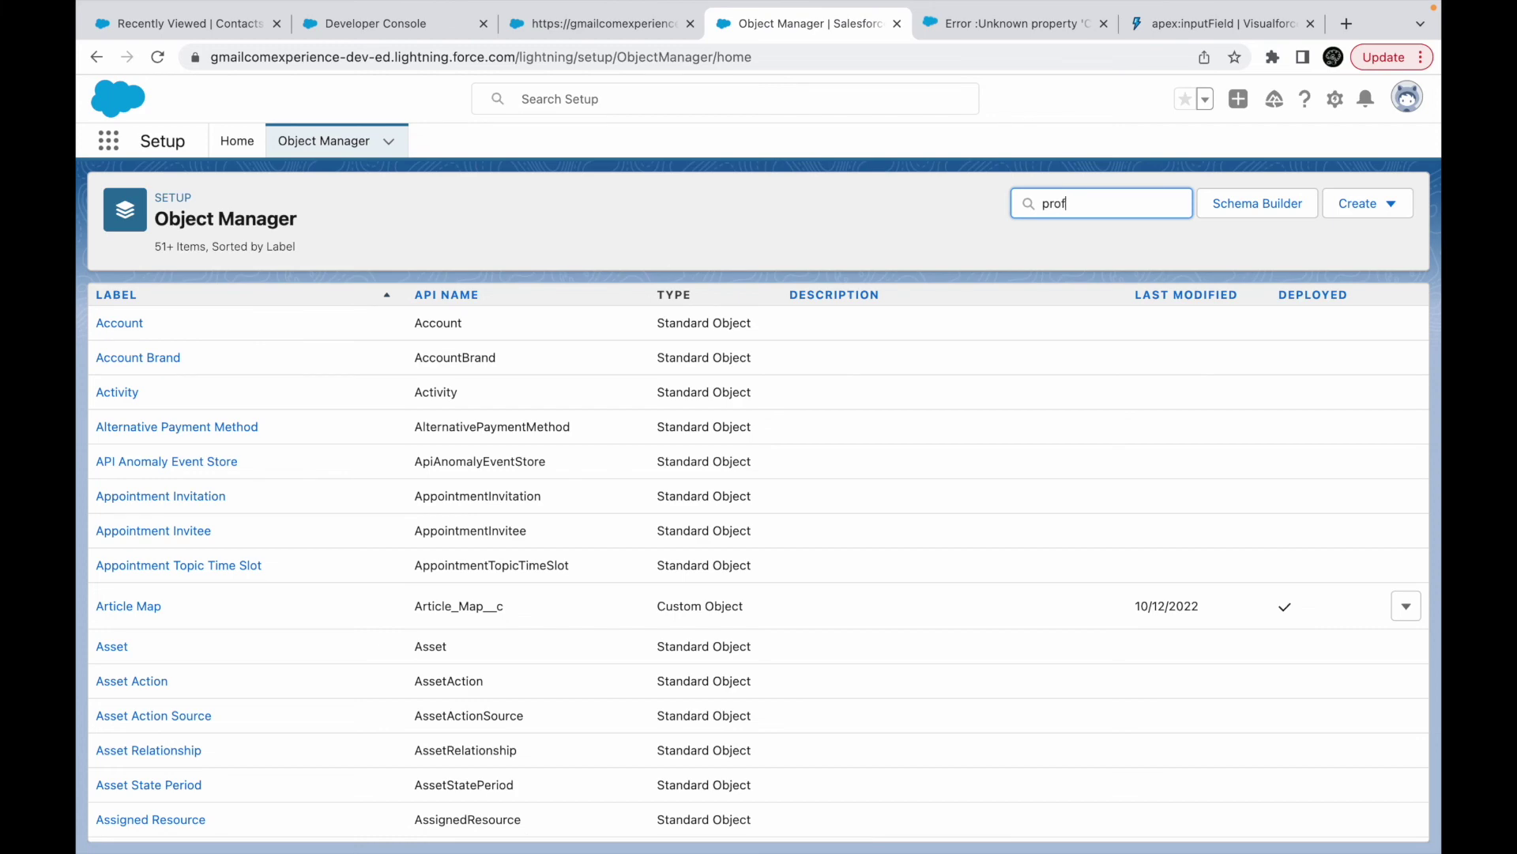
pyautogui.write('rof')
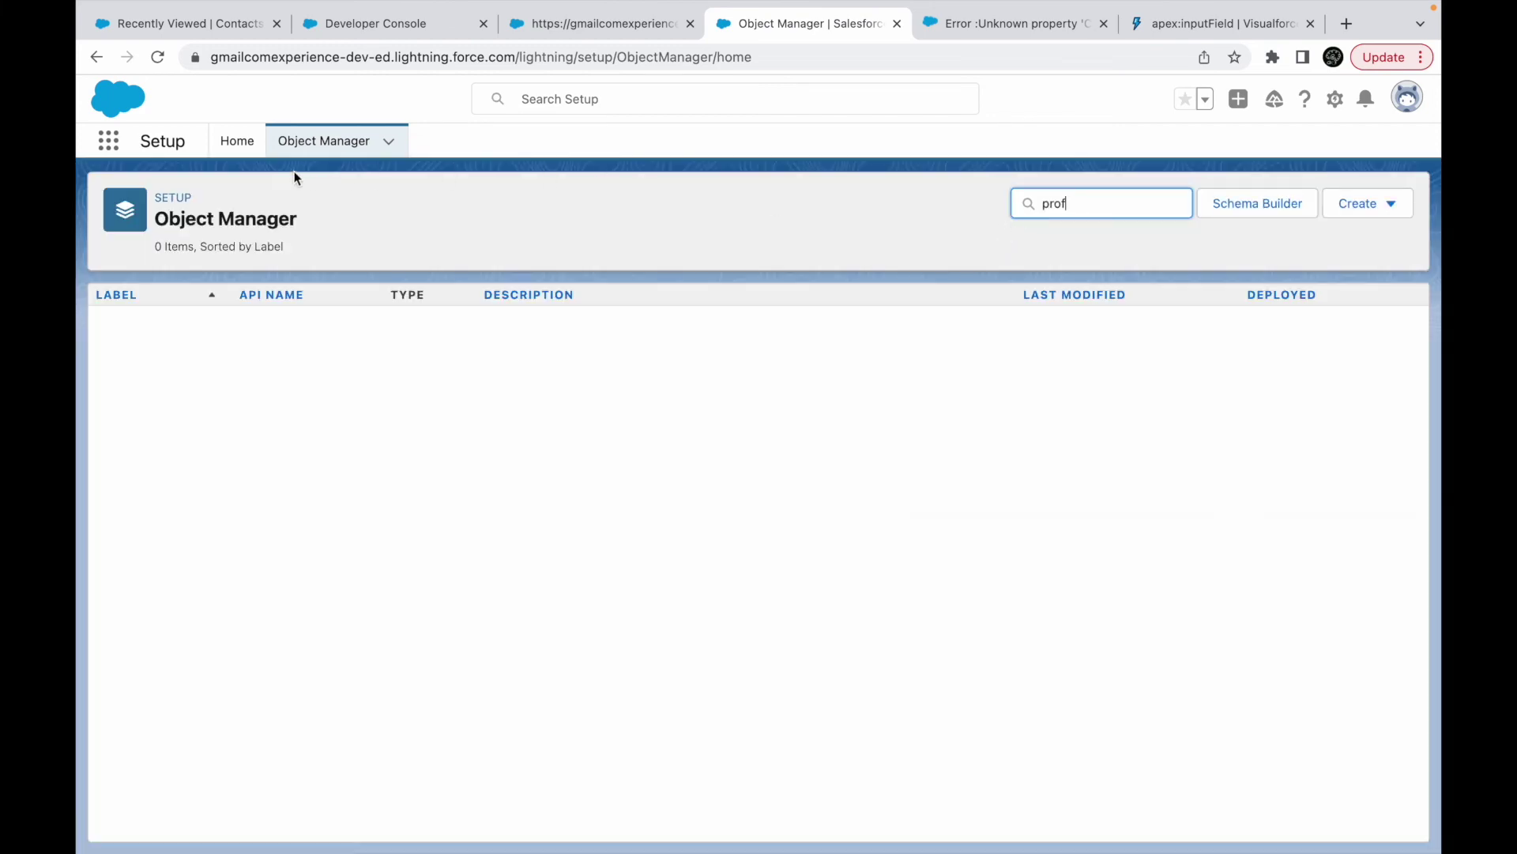
pyautogui.click(250, 152)
pyautogui.click(170, 196)
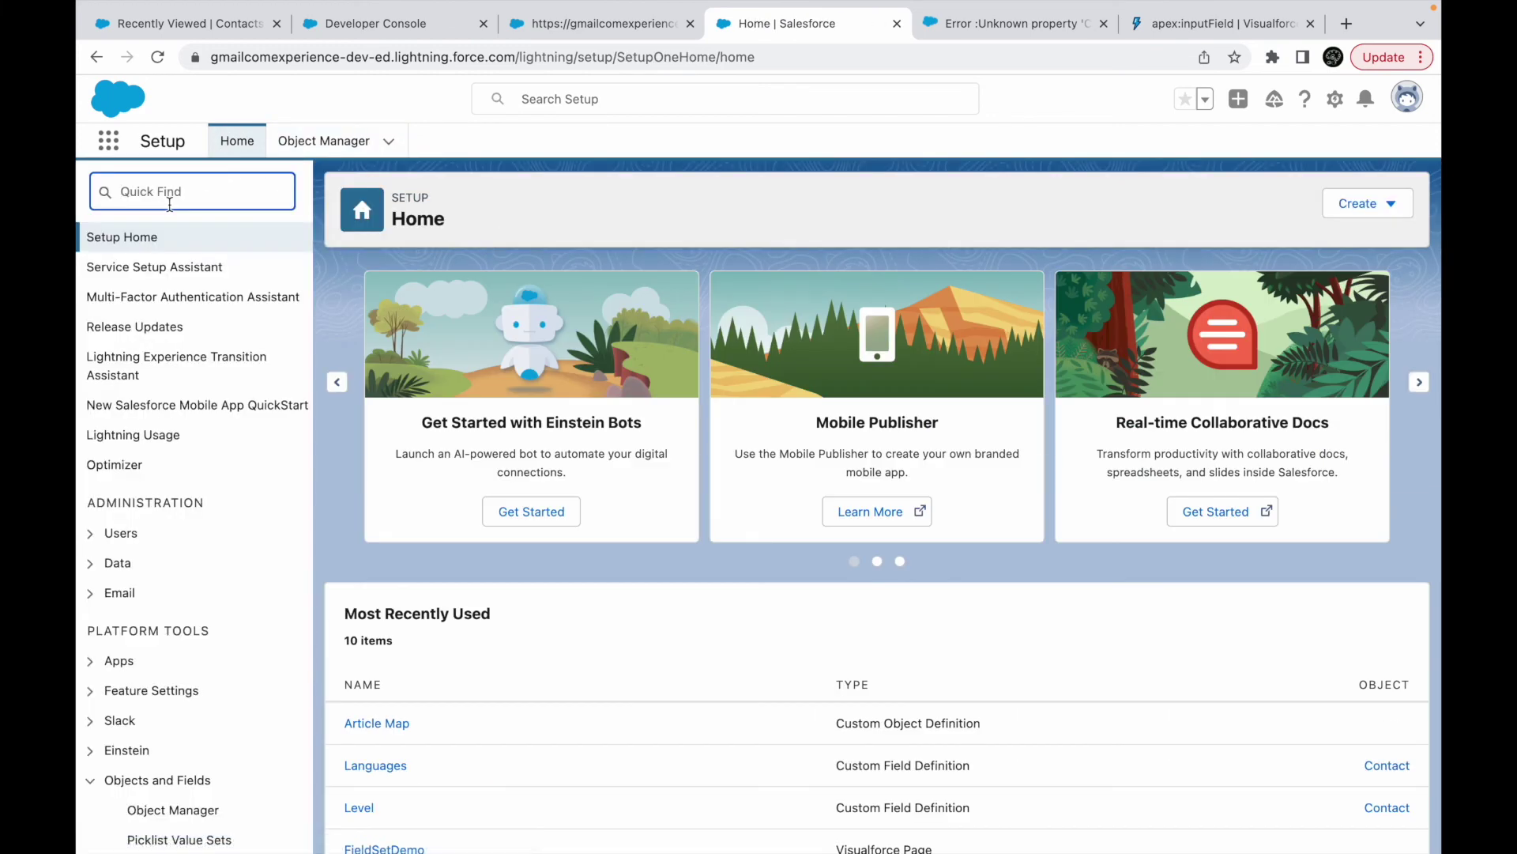
pyautogui.write('profile')
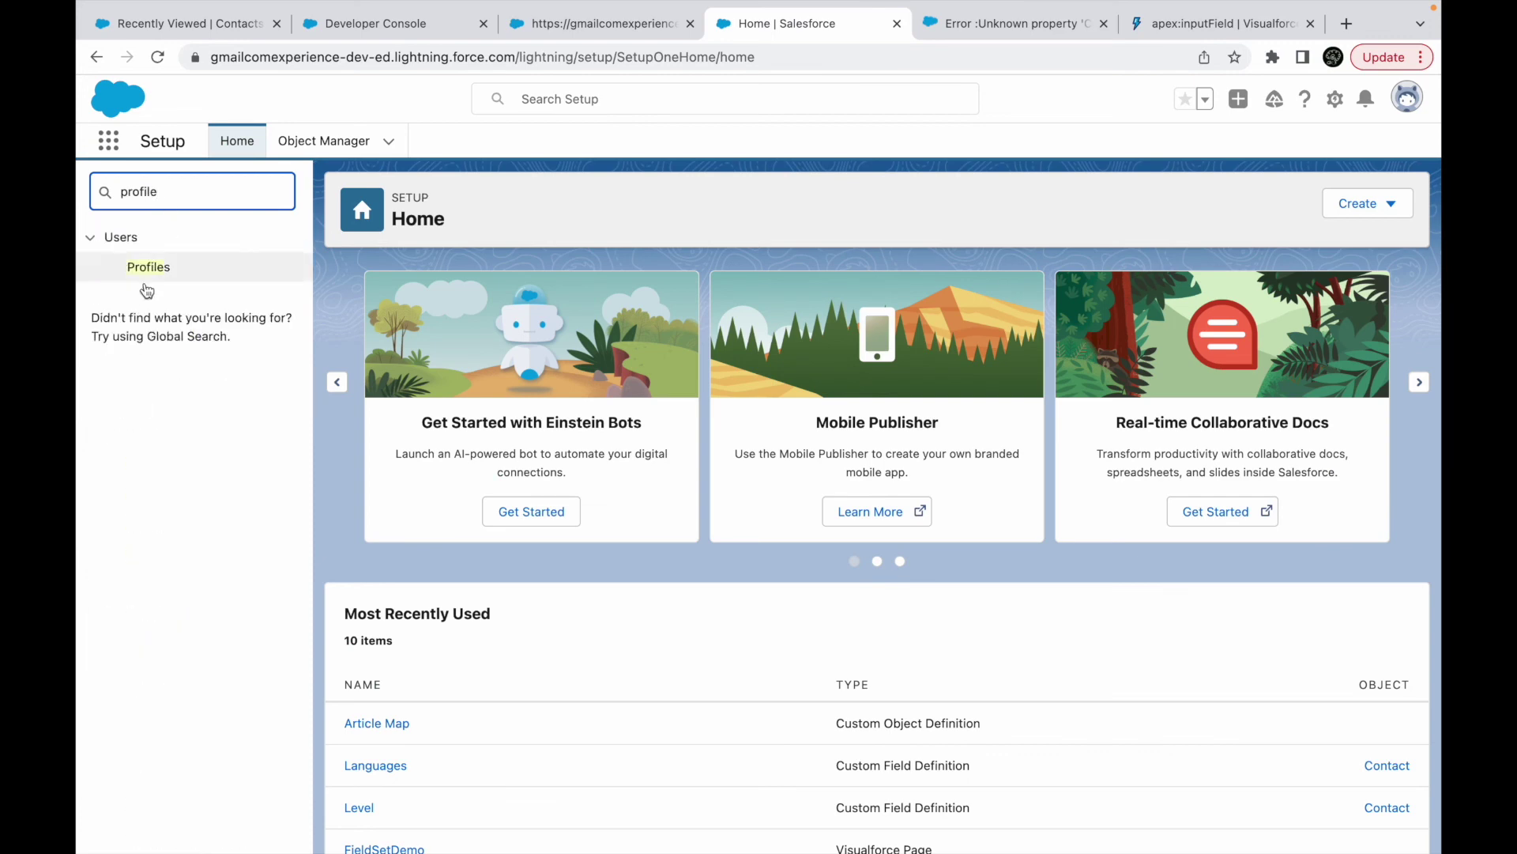
pyautogui.click(146, 268)
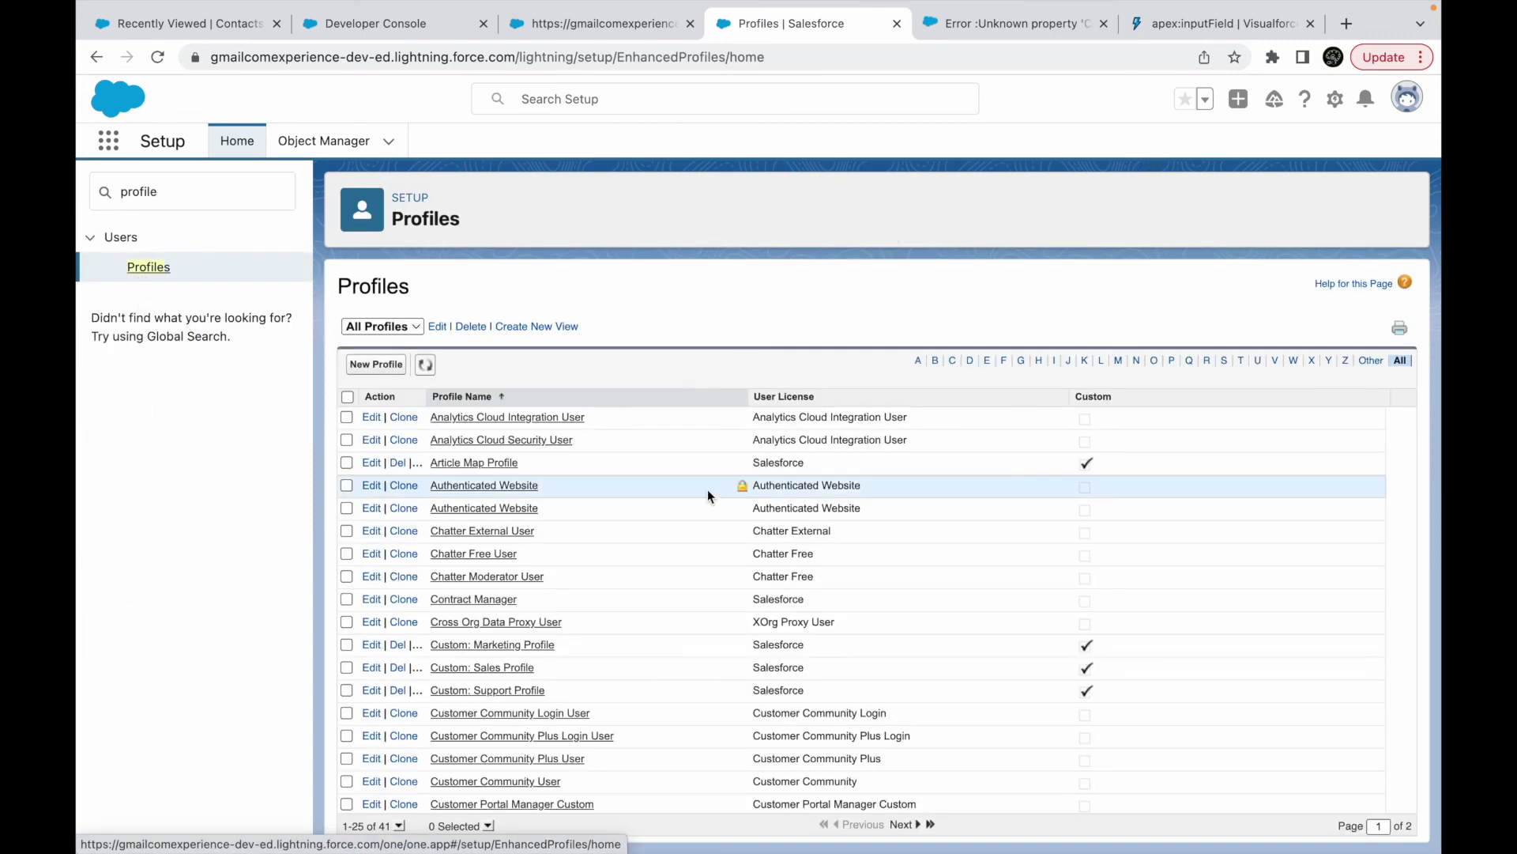
pyautogui.scroll(-2, 738, 485)
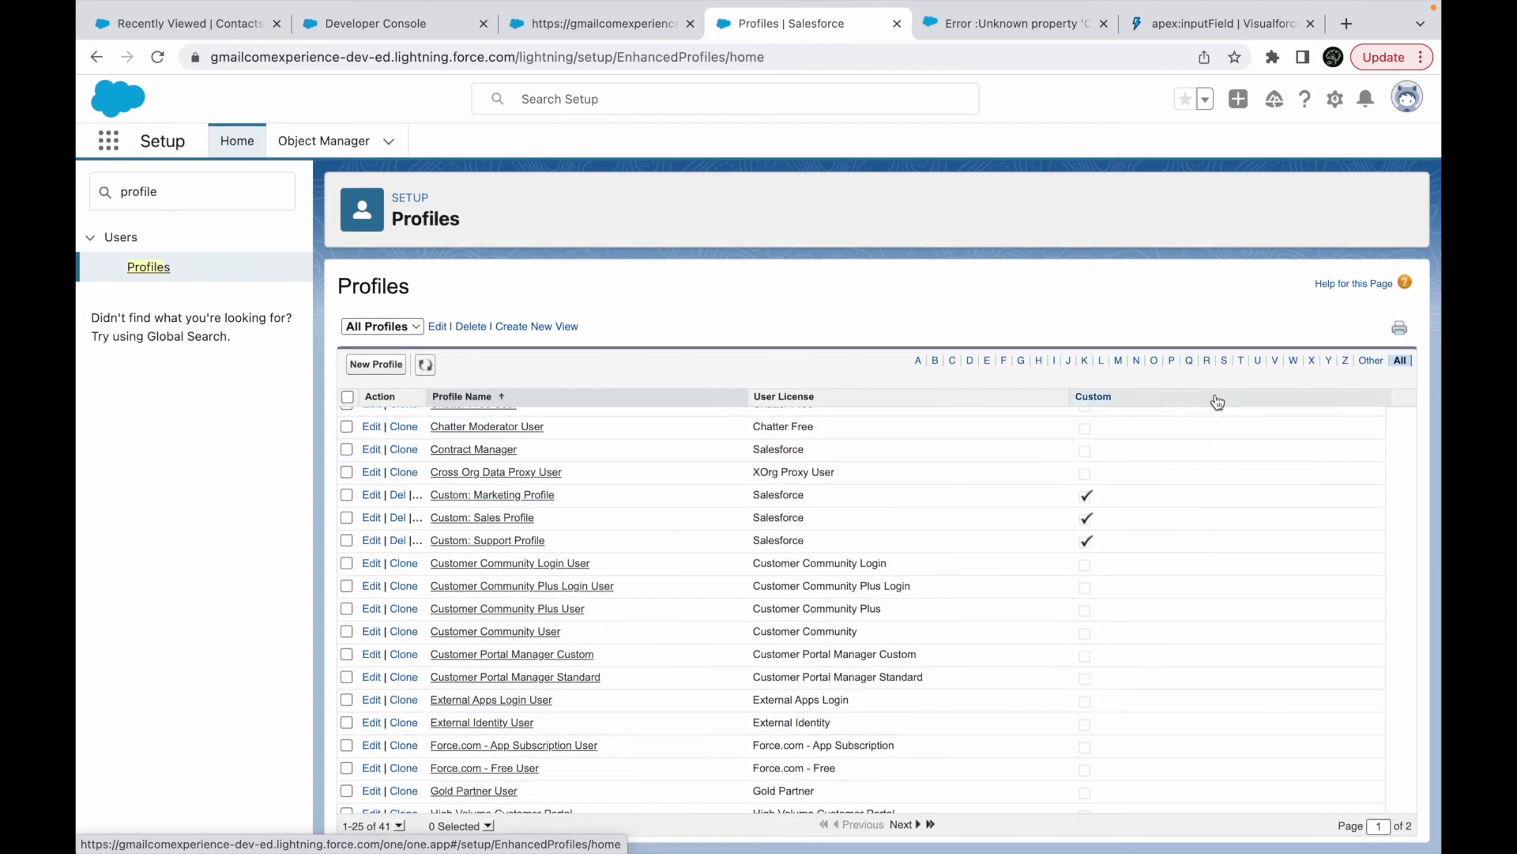
pyautogui.click(1224, 360)
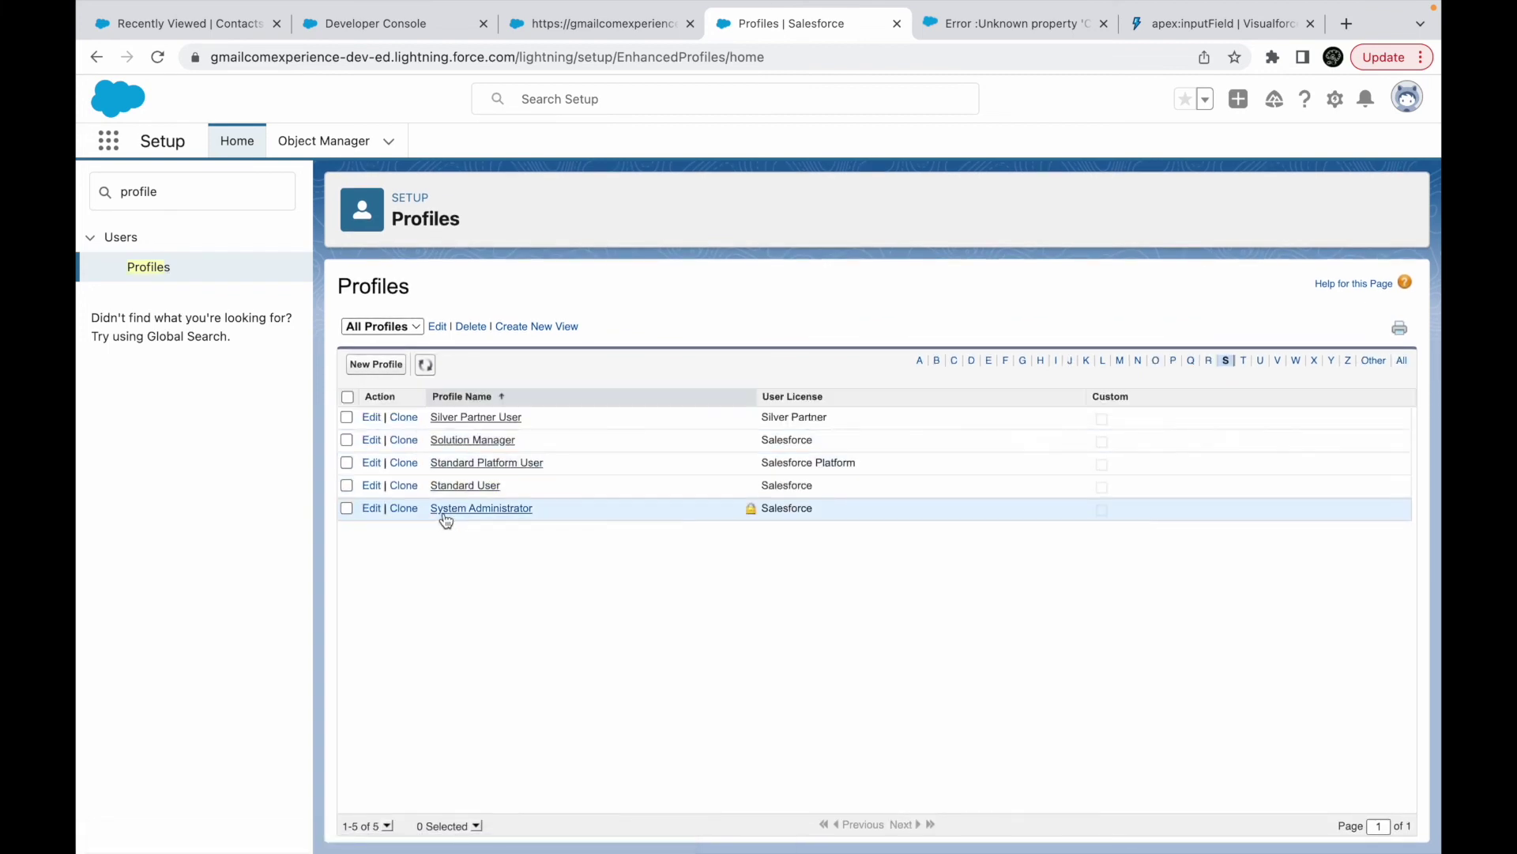
pyautogui.click(445, 509)
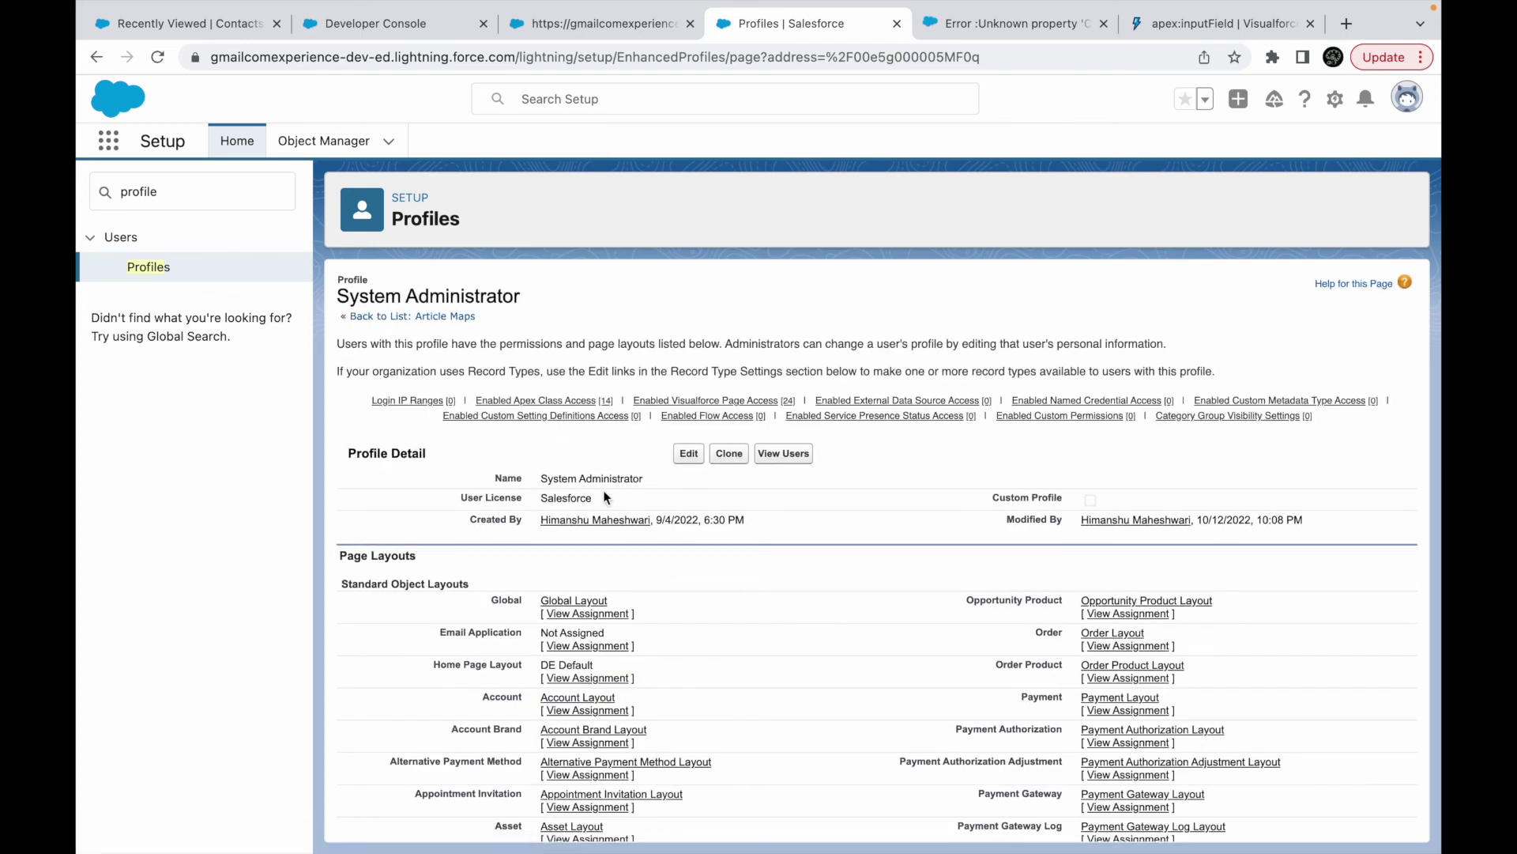
# Find the Contacts settings on the profile page, then return to the FieldSetDemo preview
pyautogui.hotkey('ctrl', 'f')
pyautogui.write('Contacts')
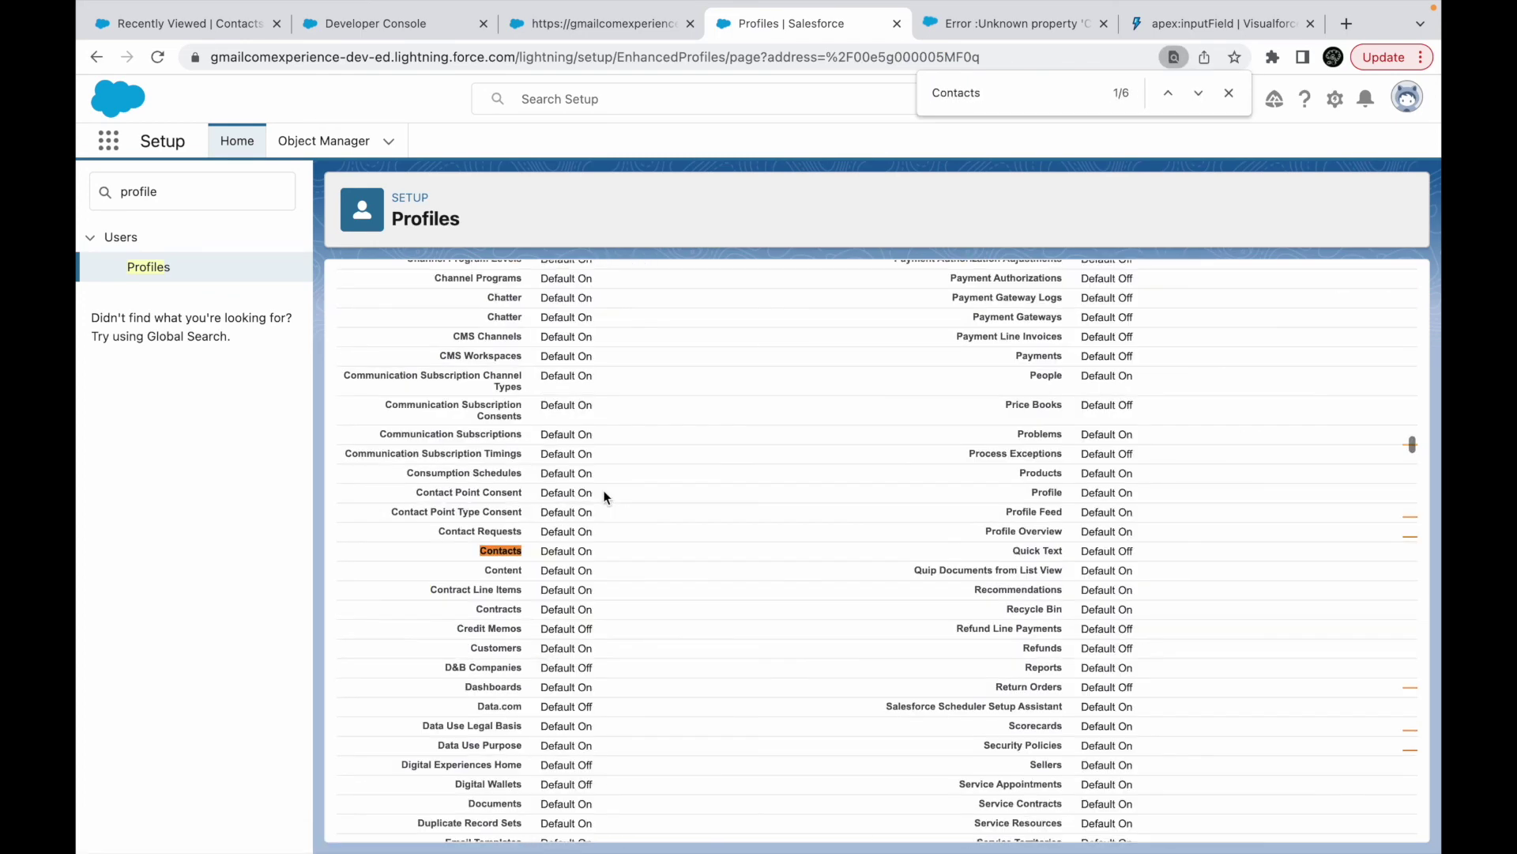
pyautogui.press('Return')
pyautogui.press('Return')
pyautogui.press('Return')
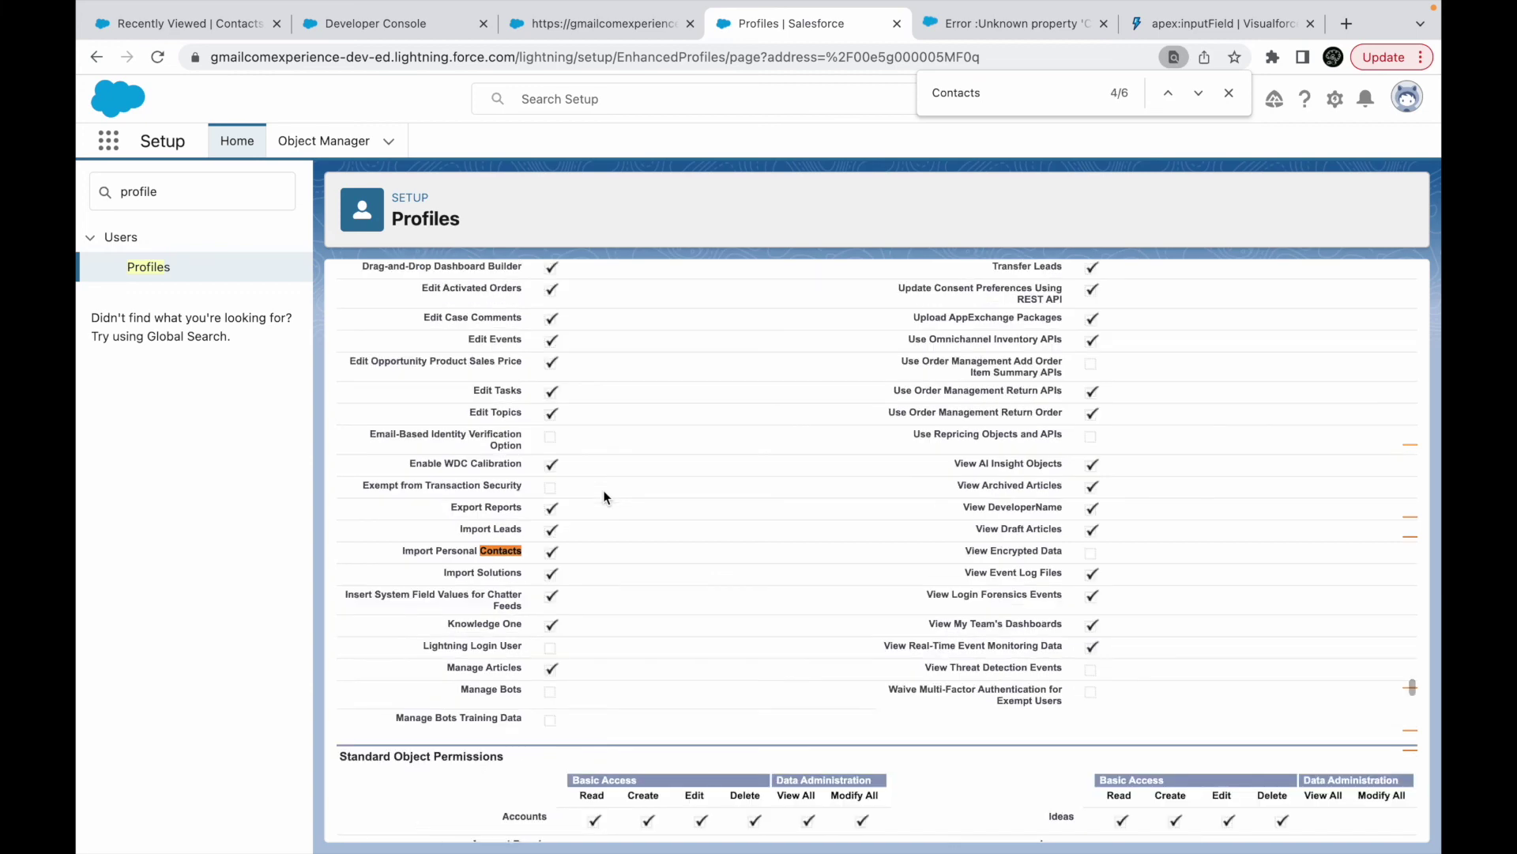
pyautogui.press('Return')
pyautogui.press('Return')
pyautogui.press('Return')
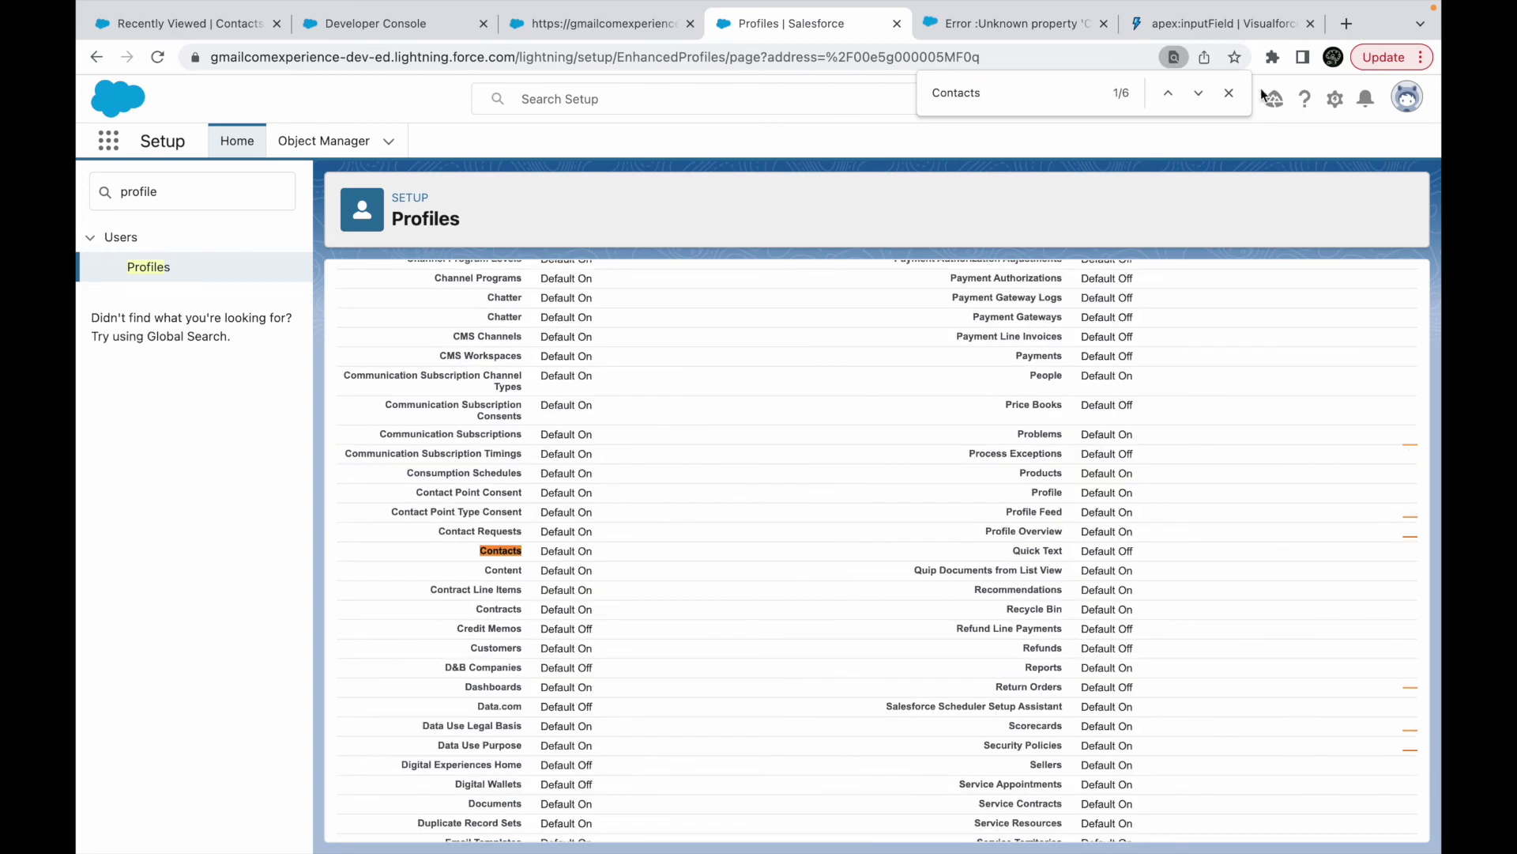
pyautogui.click(1229, 93)
pyautogui.click(598, 36)
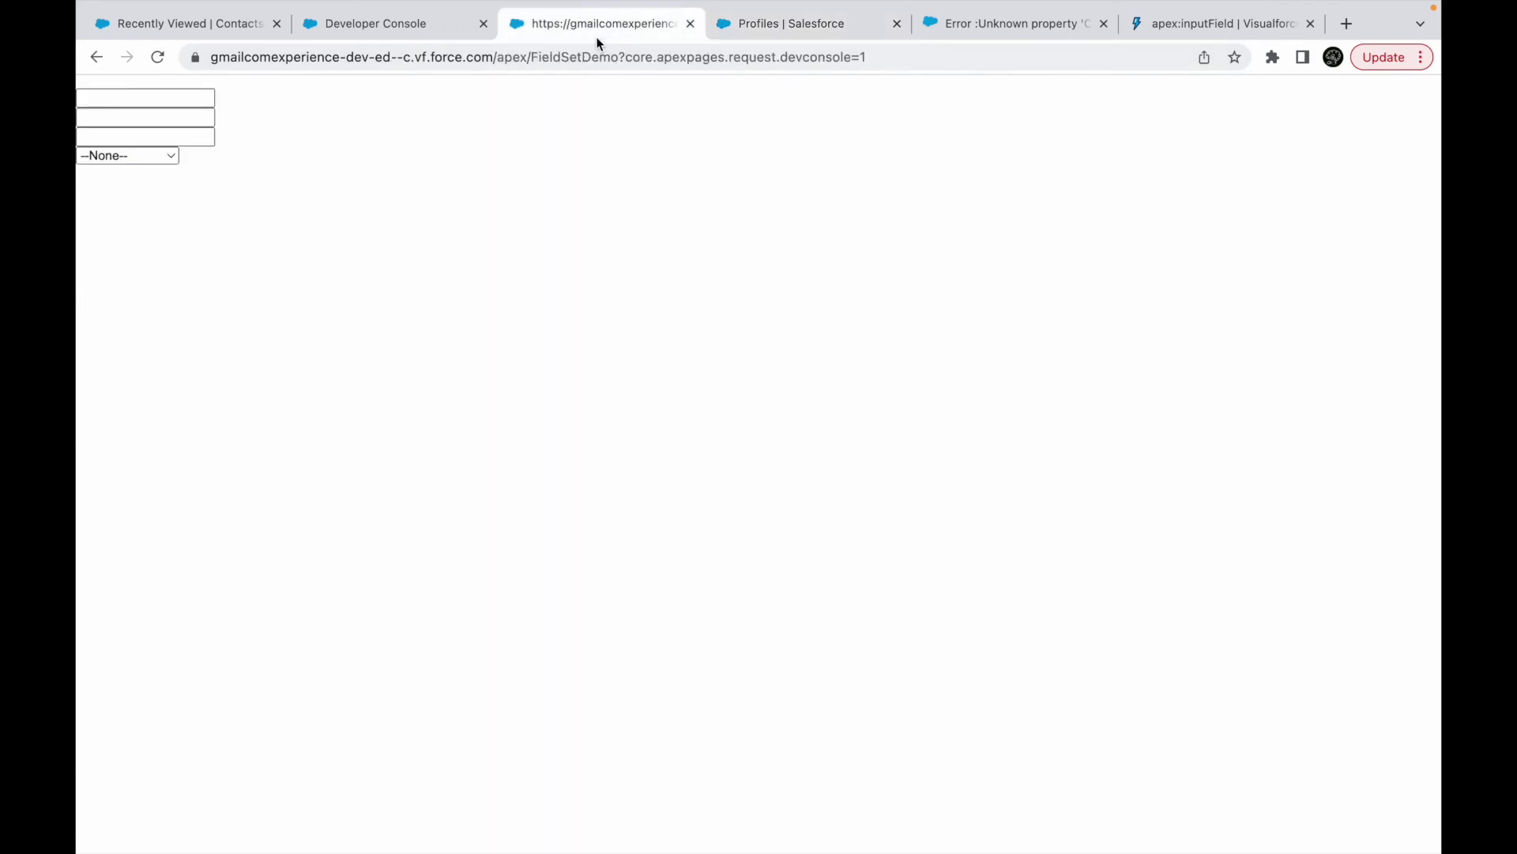
# Cycle through the FieldSetDemo code, Contacts and docs tabs, then show the 'Using Field Set in Visualforce' slide
pyautogui.click(418, 37)
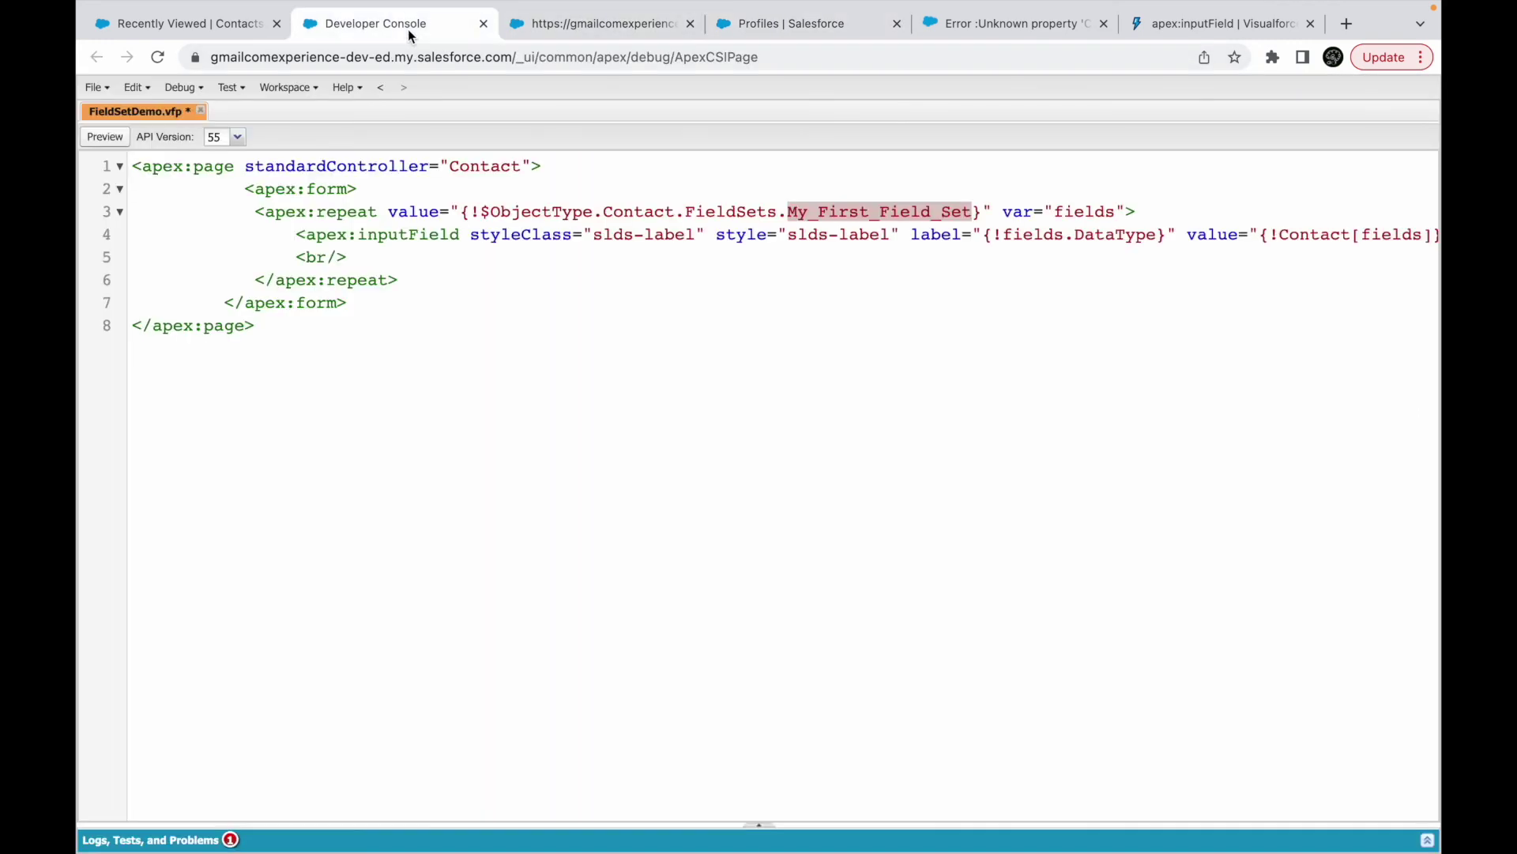
pyautogui.click(226, 36)
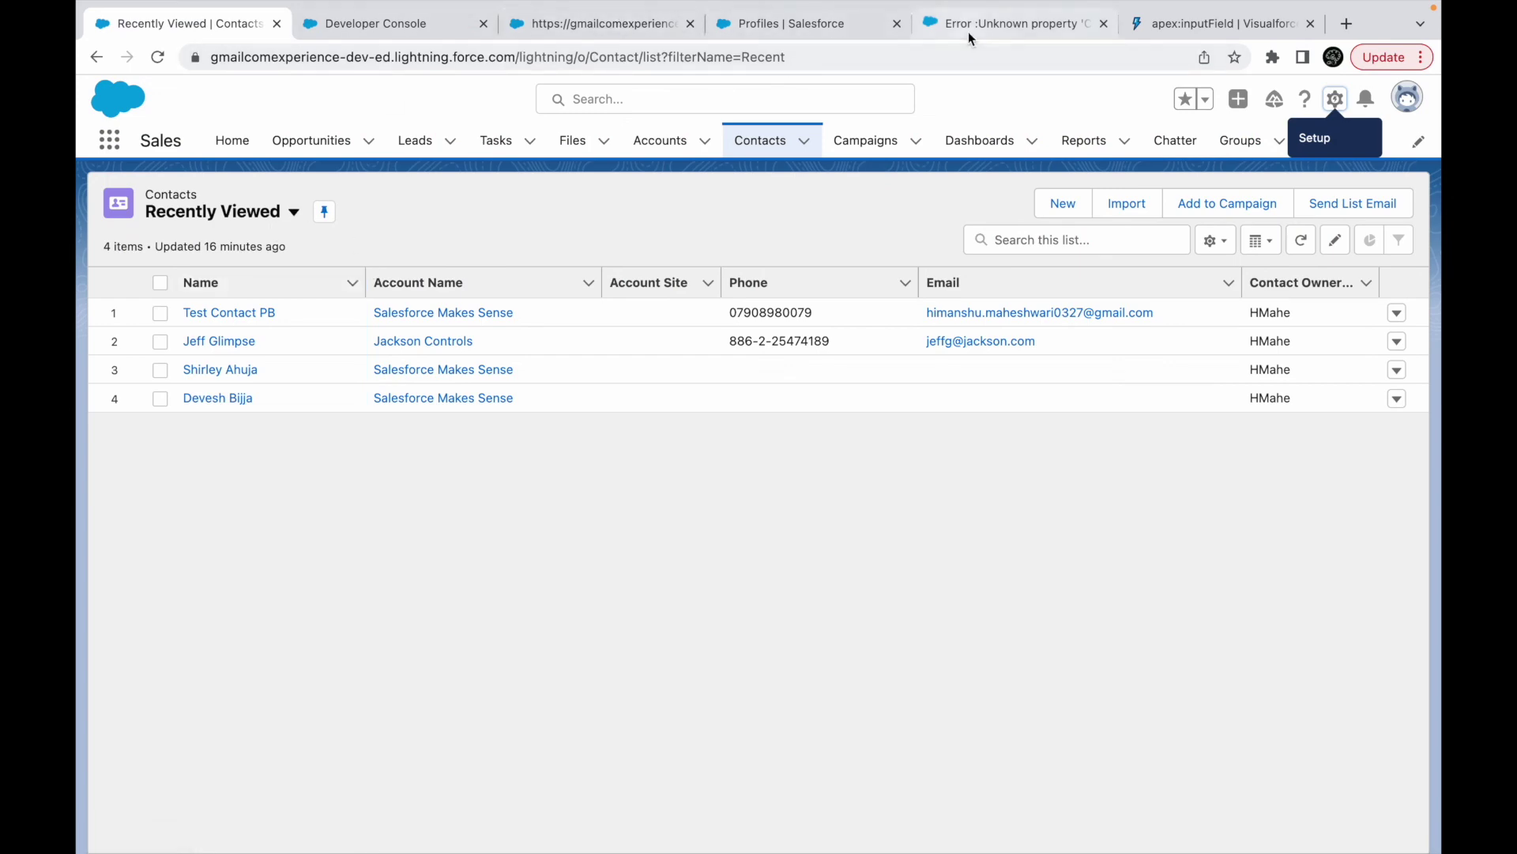
pyautogui.click(1221, 25)
pyautogui.click(391, 38)
pyautogui.hotkey('ctrl', 'Up')
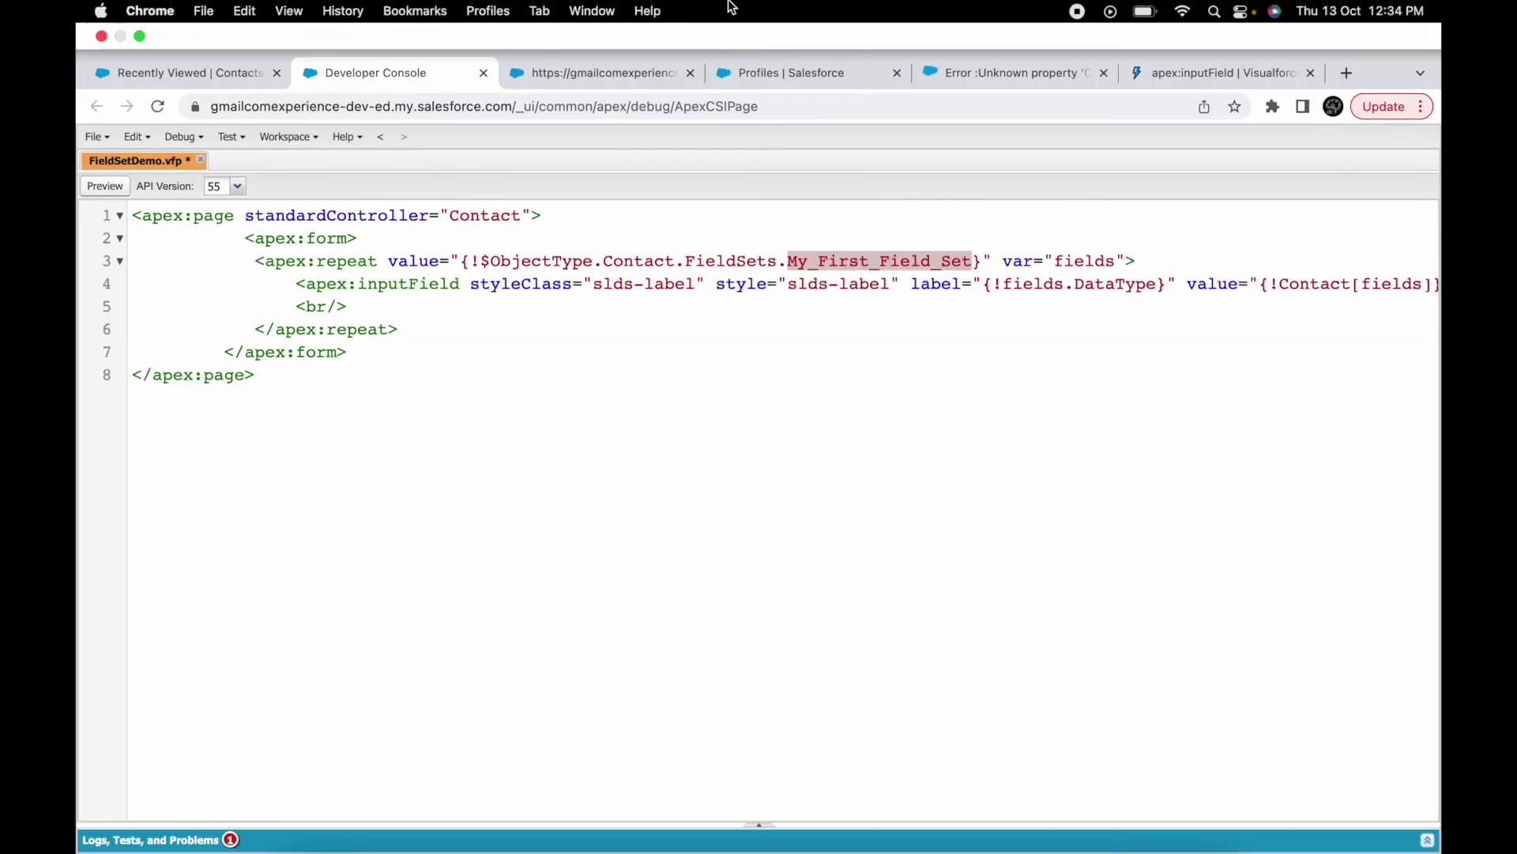
pyautogui.click(901, 65)
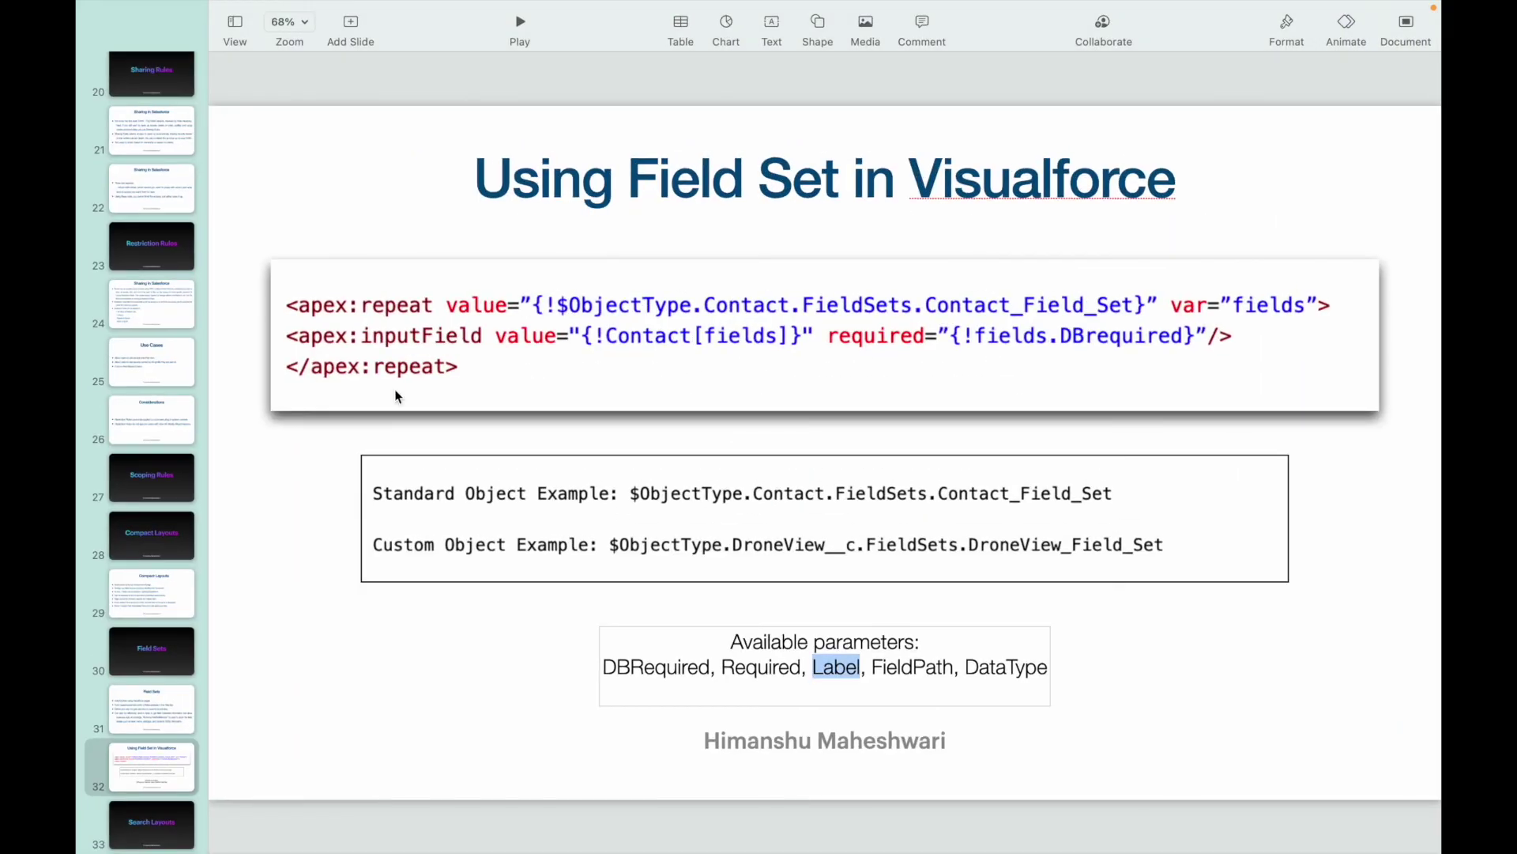